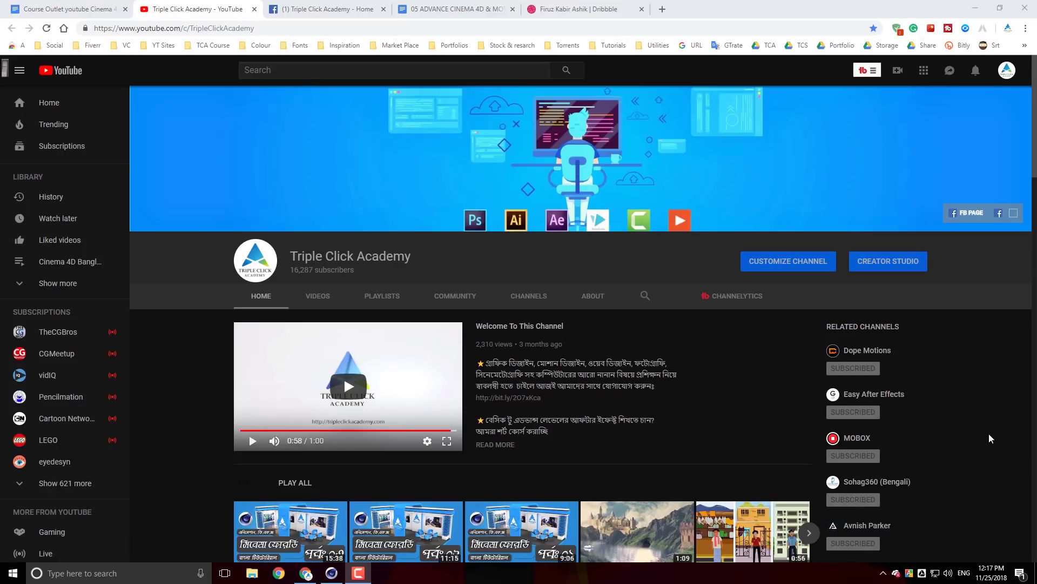
# - Switch to the Triple Click Academy Facebook page and open its Following dropdown
pyautogui.click(319, 9)
pyautogui.click(372, 284)
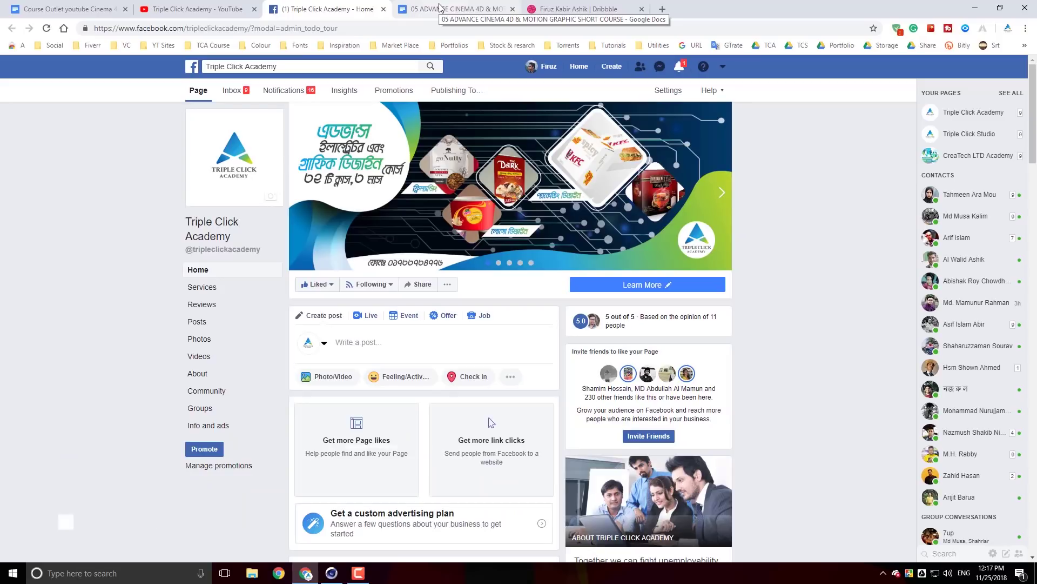
# - Read through the advanced course outline document and select its contact section
pyautogui.click(440, 7)
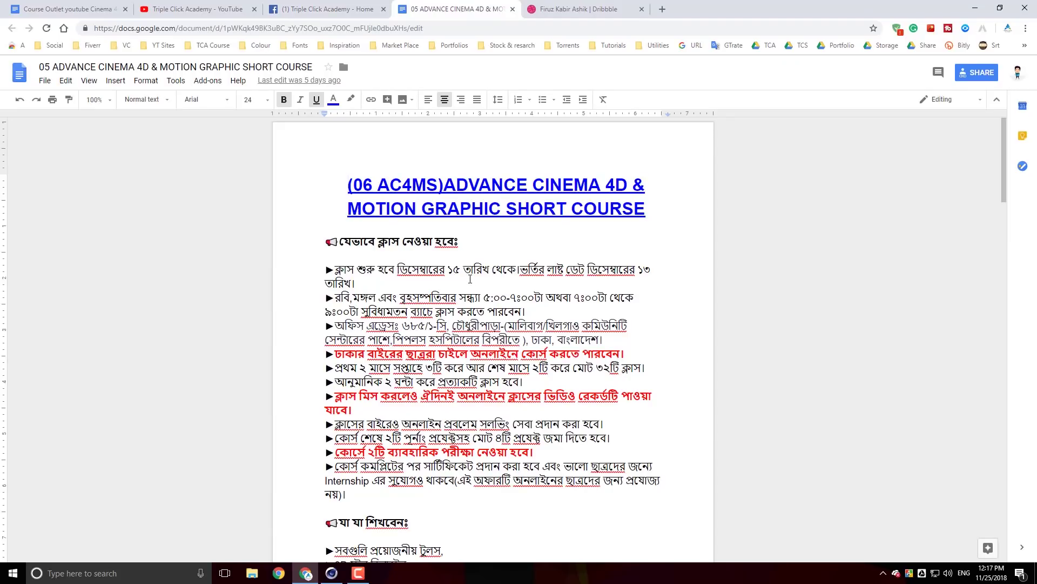
pyautogui.scroll(-1, 469, 279)
pyautogui.scroll(-4, 470, 279)
pyautogui.scroll(4, 470, 278)
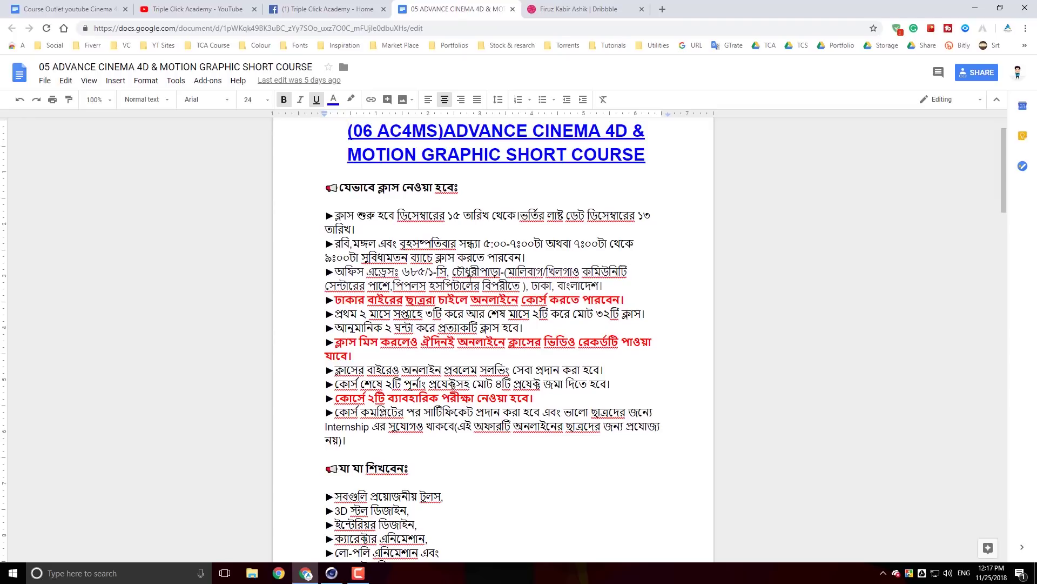
pyautogui.scroll(-15, 470, 279)
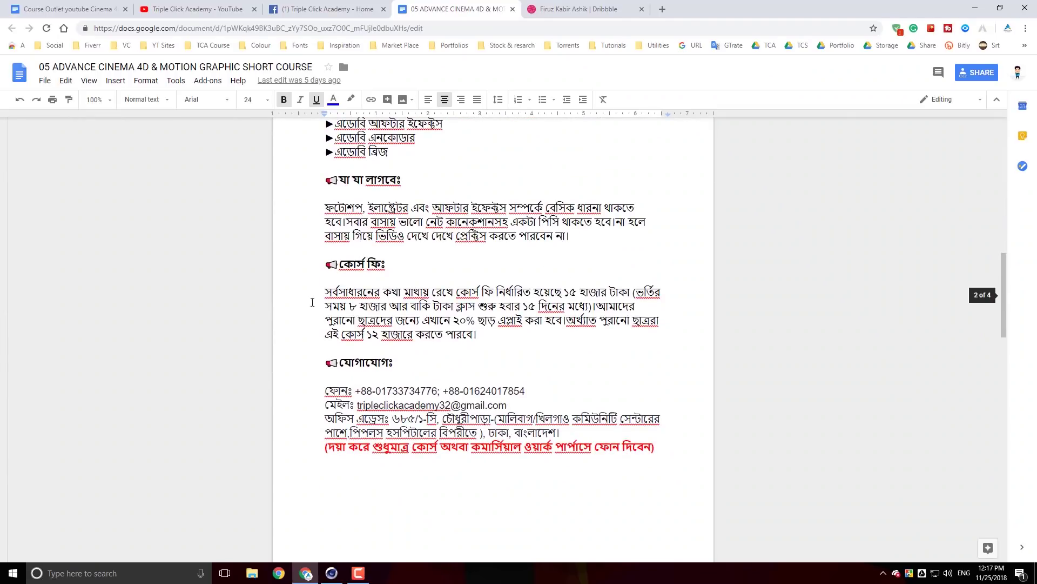
pyautogui.moveTo(325, 391); pyautogui.dragTo(678, 463)
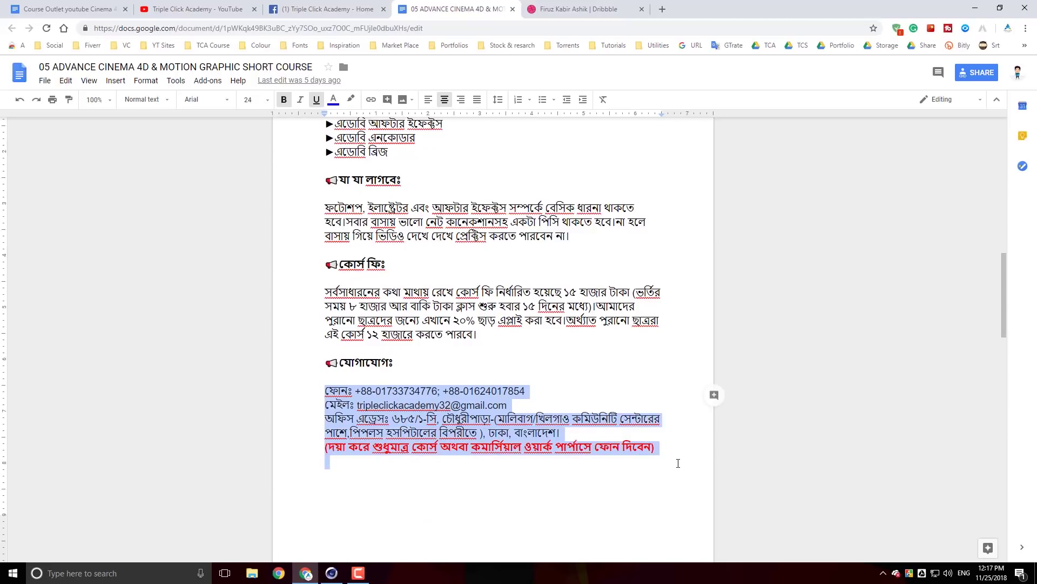
pyautogui.scroll(3, 636, 408)
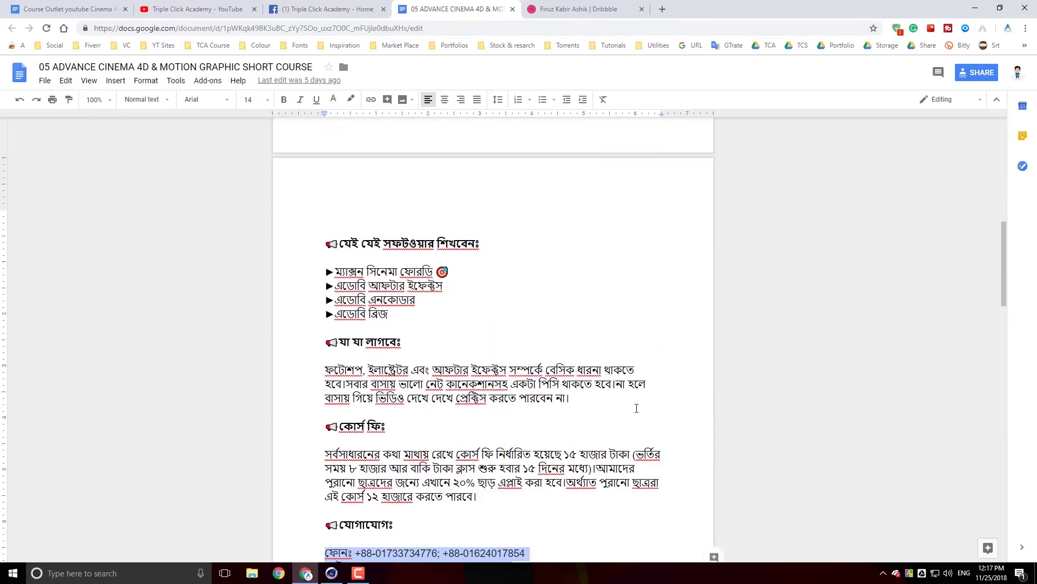
pyautogui.scroll(-2, 636, 408)
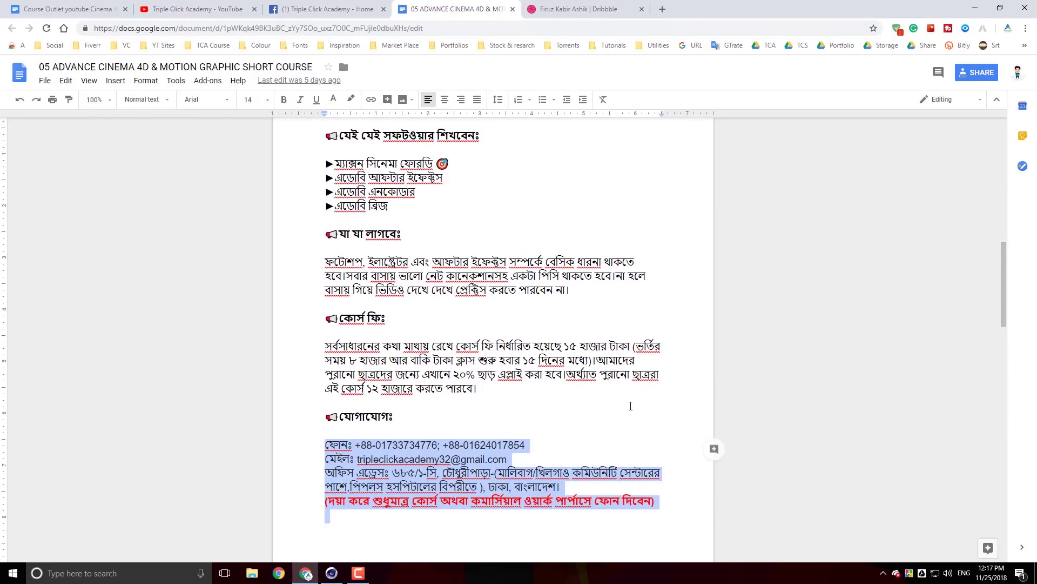
pyautogui.scroll(4, 627, 405)
pyautogui.scroll(-15, 628, 405)
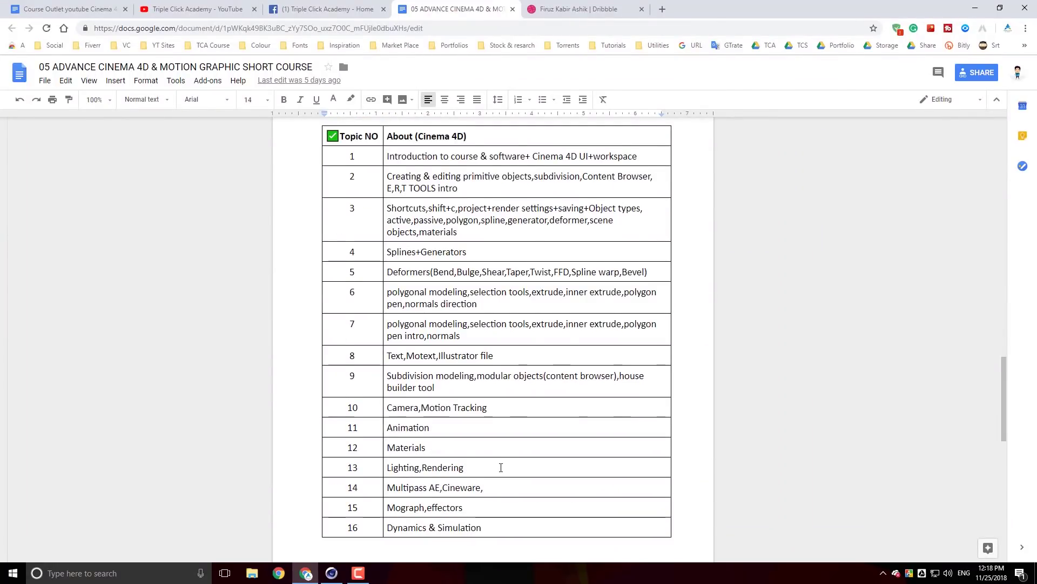
pyautogui.scroll(4, 501, 468)
pyautogui.scroll(12, 501, 468)
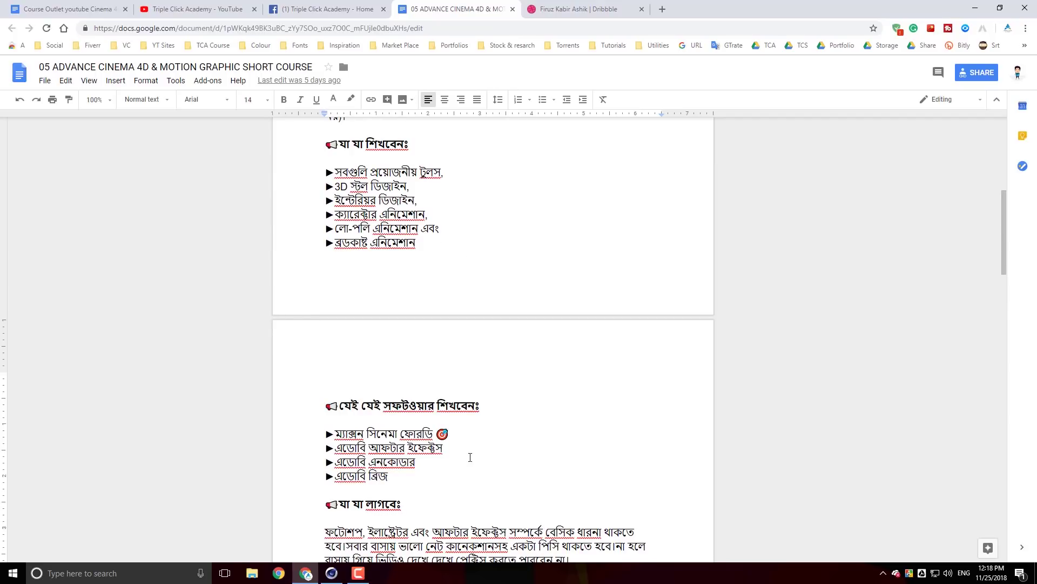
pyautogui.scroll(3, 471, 452)
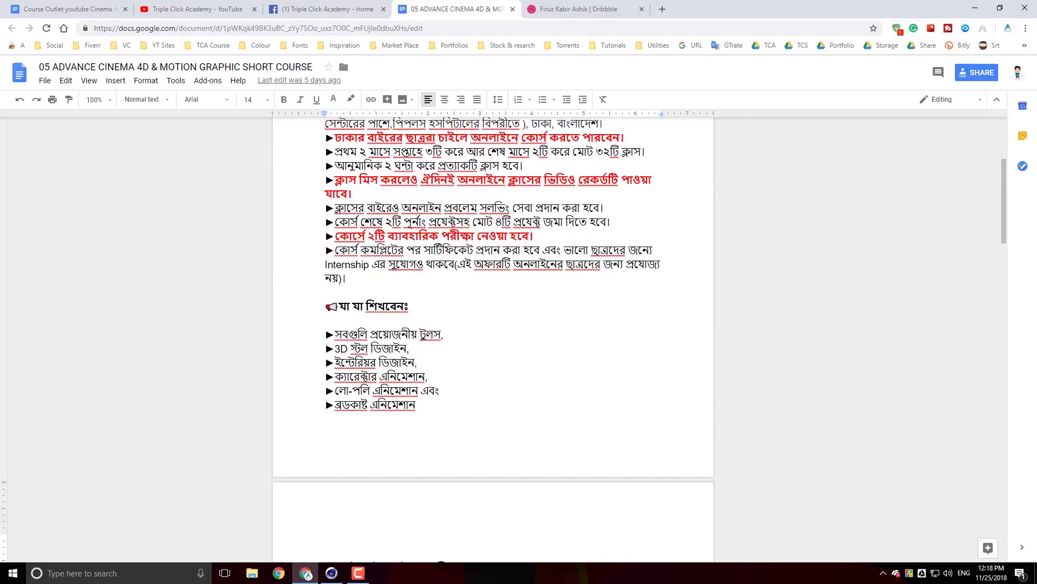
# - Highlight item 4 in the Cinema 4D Basic Tutorials Outline, then bring up Cinema 4D
pyautogui.click(343, 579)
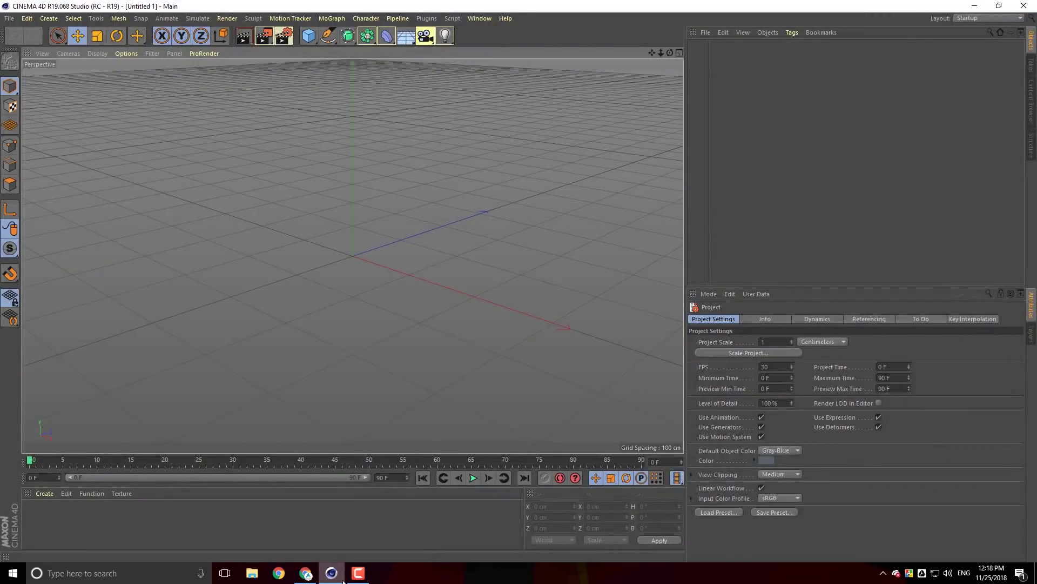
pyautogui.click(305, 572)
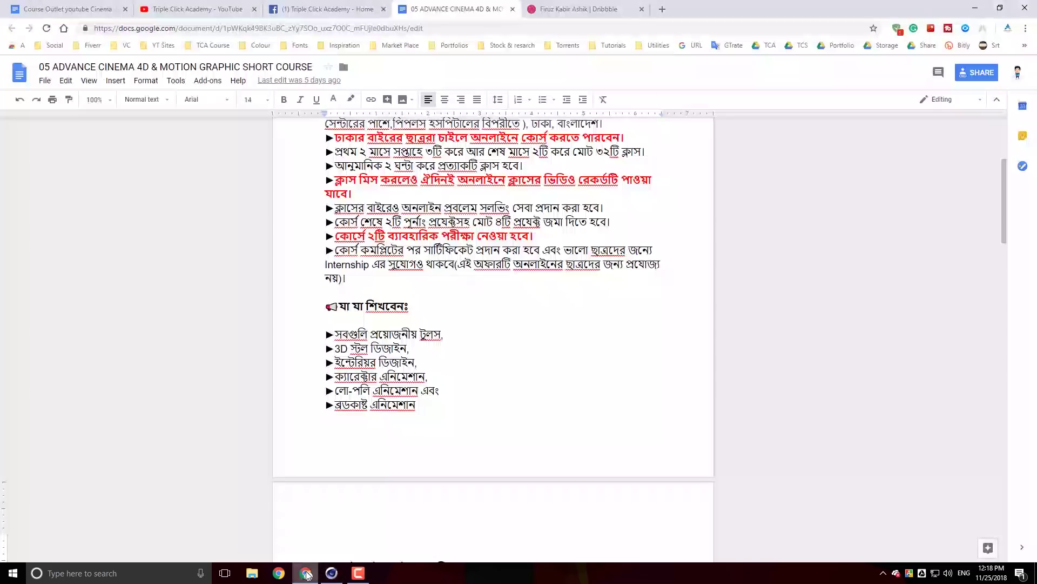
pyautogui.click(52, 10)
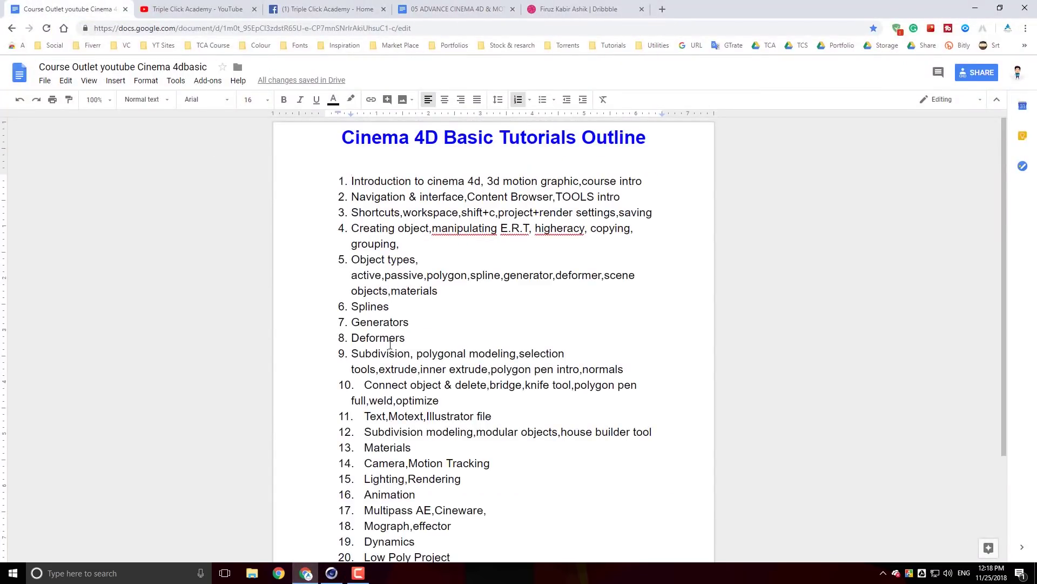
pyautogui.moveTo(351, 227); pyautogui.dragTo(422, 224)
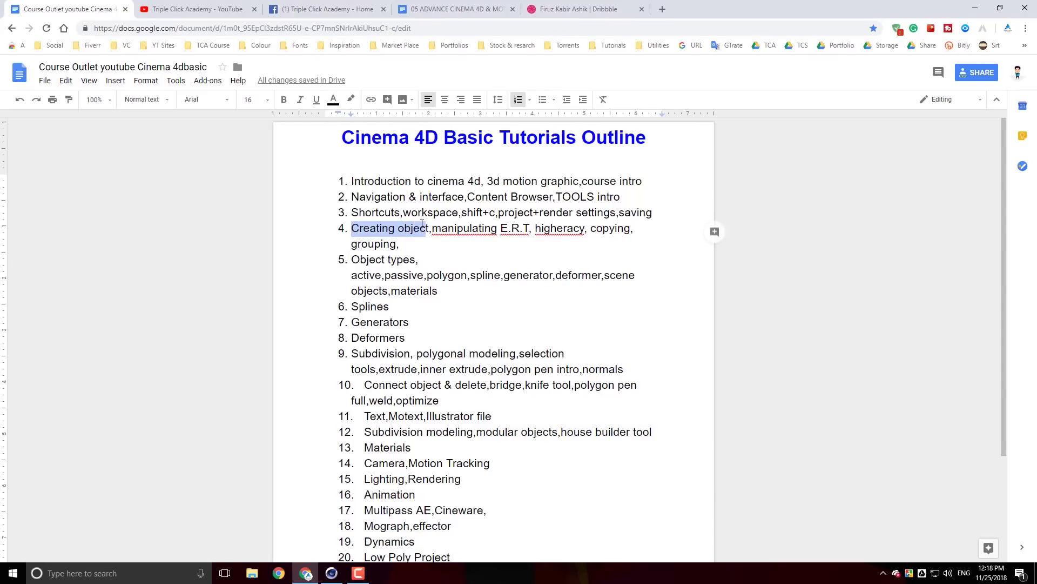
pyautogui.click(331, 572)
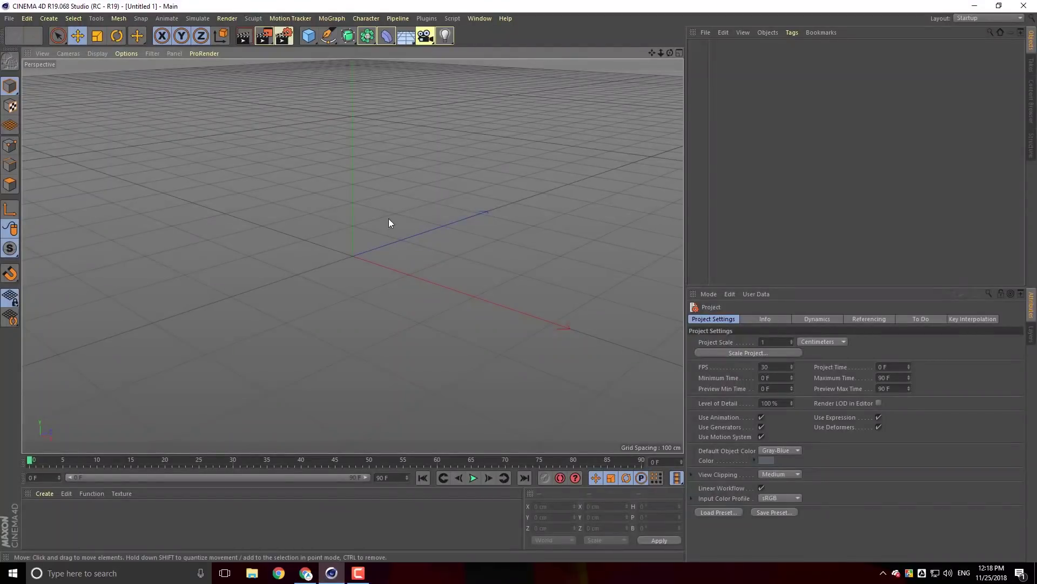
# - Add a cube and slide it along Z to 51.231 cm
pyautogui.click(312, 37)
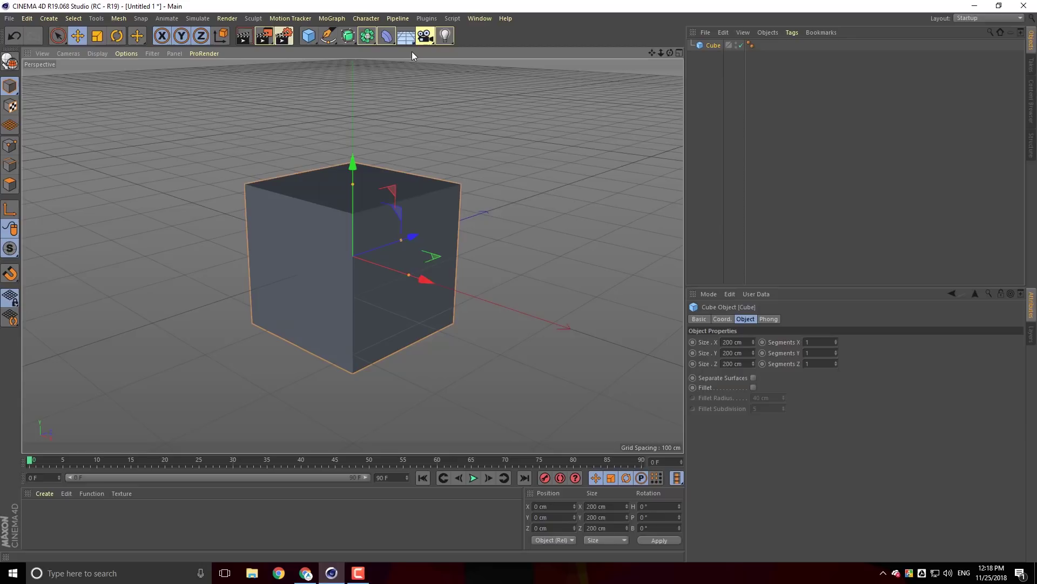
pyautogui.press('r')
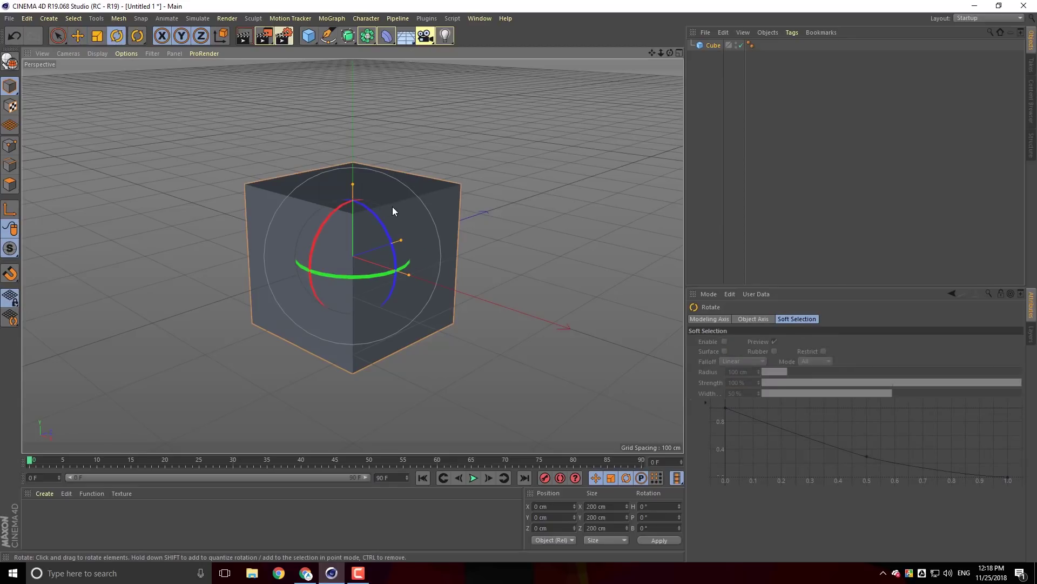
pyautogui.press('t')
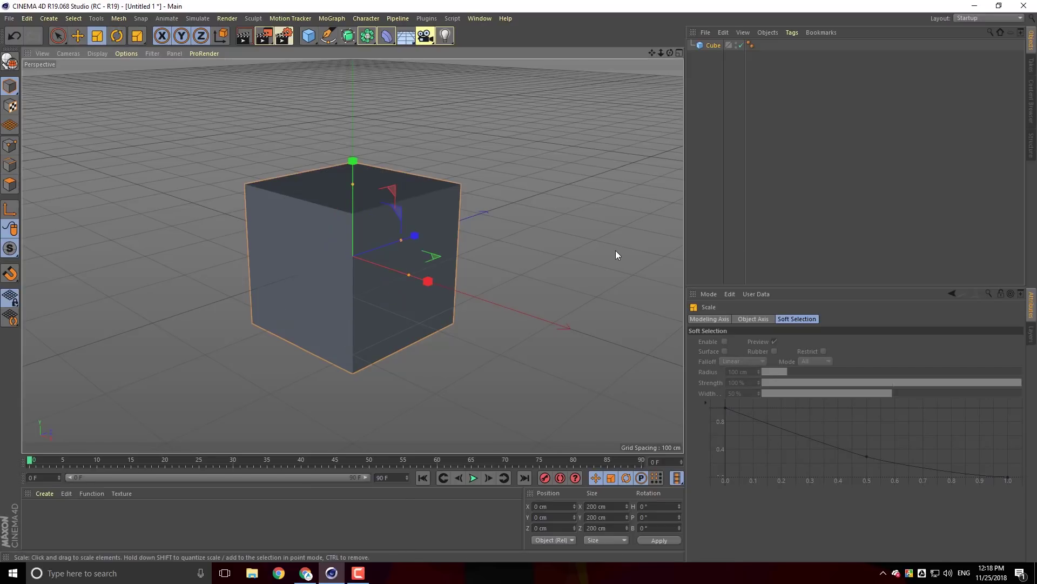
pyautogui.press('e')
pyautogui.moveTo(413, 235); pyautogui.dragTo(404, 281)
# - Resize the cube taller on Y and narrower on X, to about 124 × 168 × 141 cm
pyautogui.press('r')
pyautogui.press('t')
pyautogui.press('e')
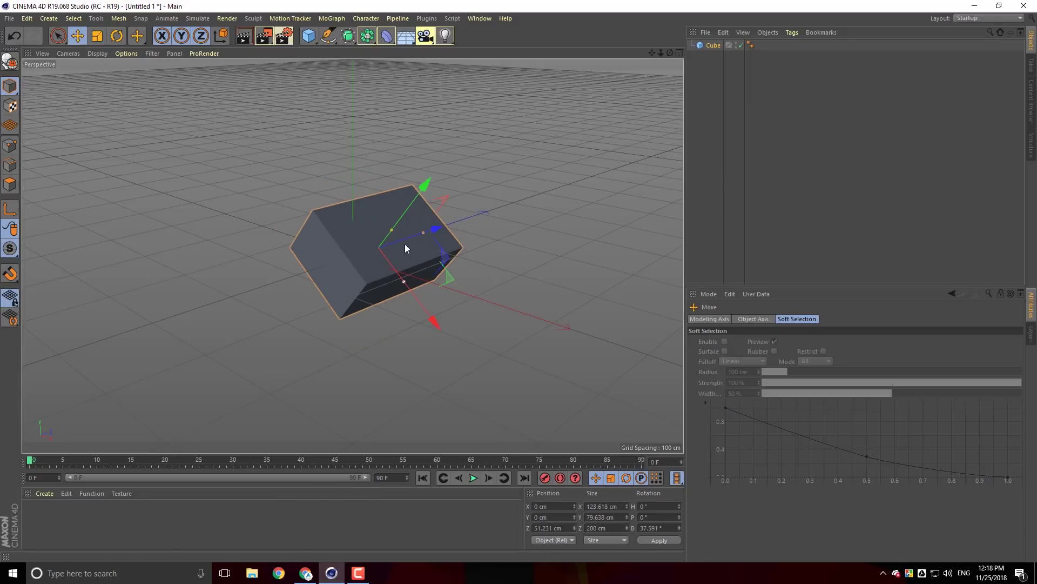
pyautogui.moveTo(393, 229)
pyautogui.mouseDown()
pyautogui.moveTo(409, 210)
pyautogui.moveTo(411, 236)
pyautogui.mouseUp()
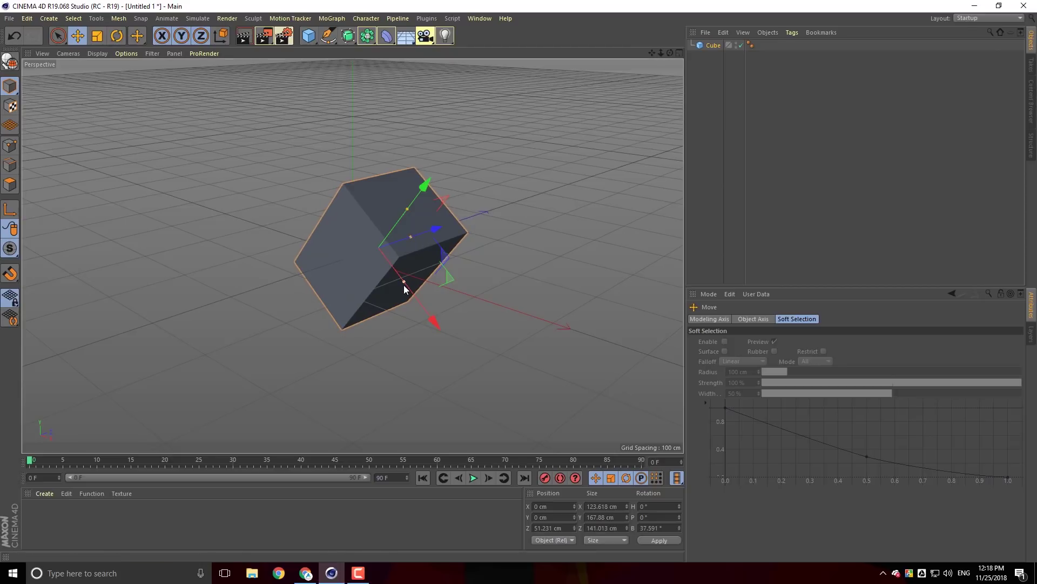
pyautogui.moveTo(403, 285); pyautogui.dragTo(401, 277)
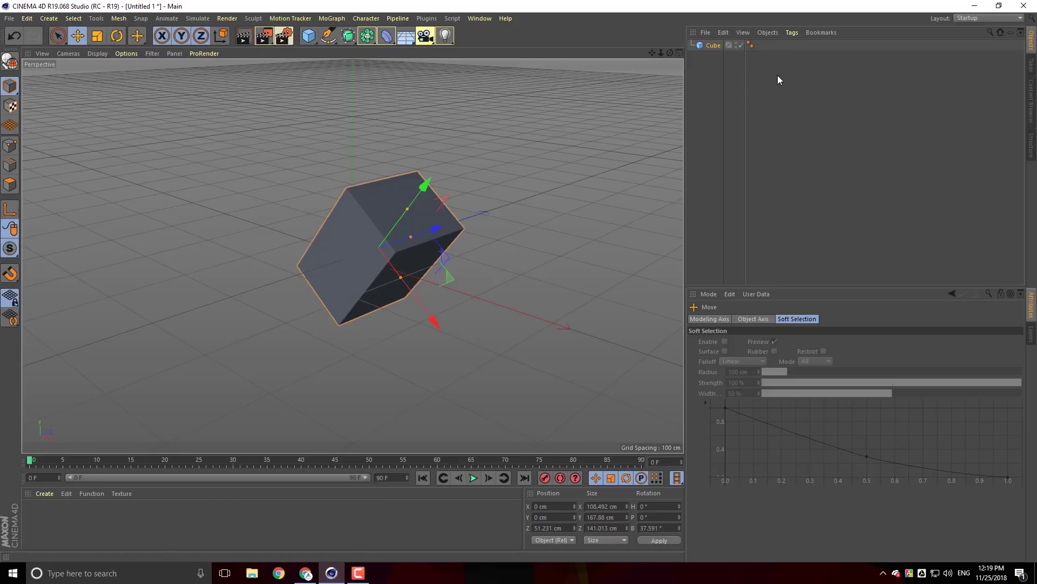
# - Set the cube's Size X to 90.492 cm and switch viewport shading to show edge lines
pyautogui.click(711, 46)
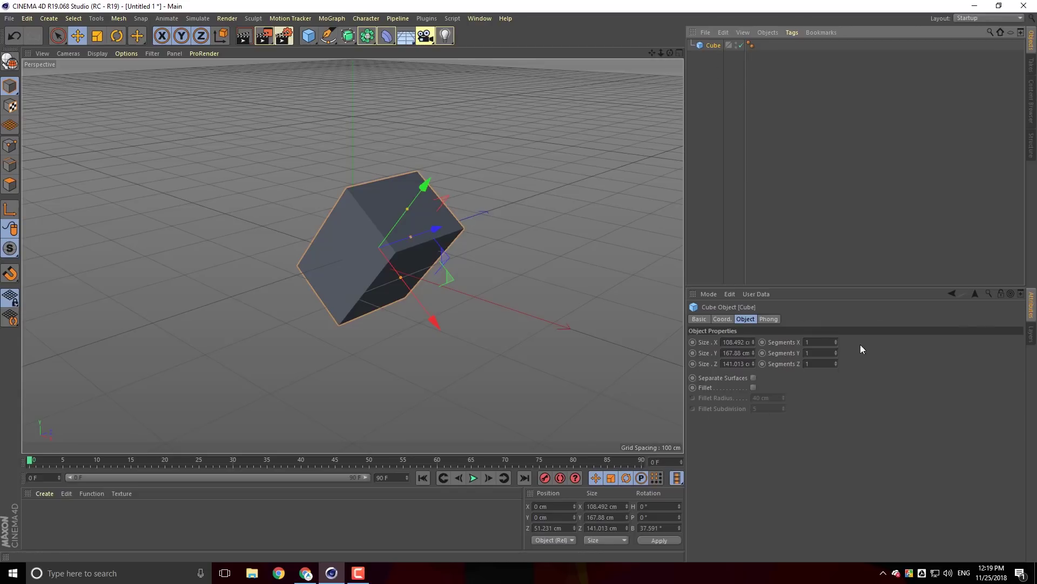
pyautogui.moveTo(754, 338); pyautogui.dragTo(754, 358)
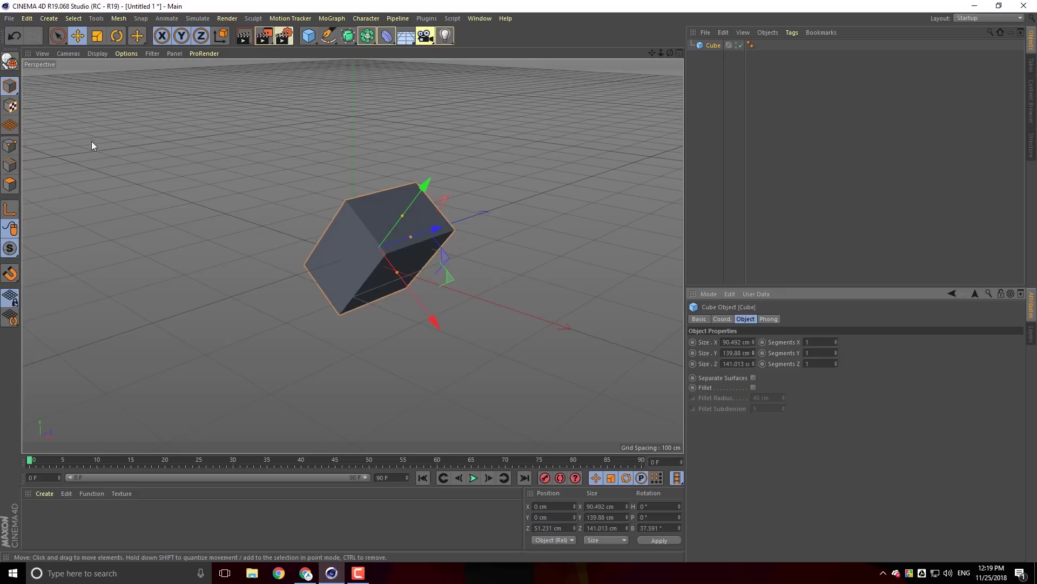
pyautogui.click(103, 51)
pyautogui.click(107, 80)
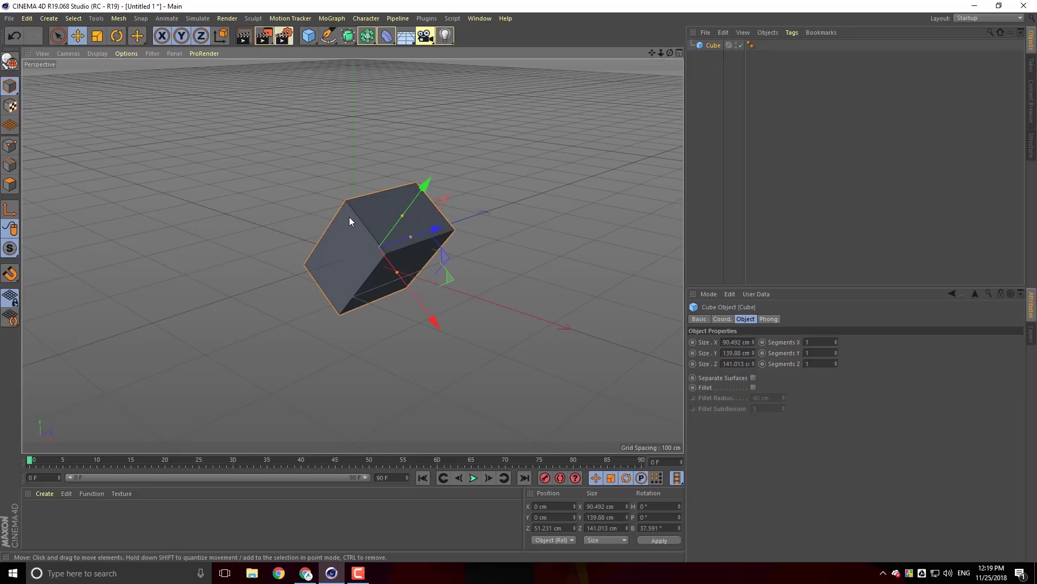
# - Set the cube's Segments X, Y and Z to 4 each
pyautogui.click(836, 339)
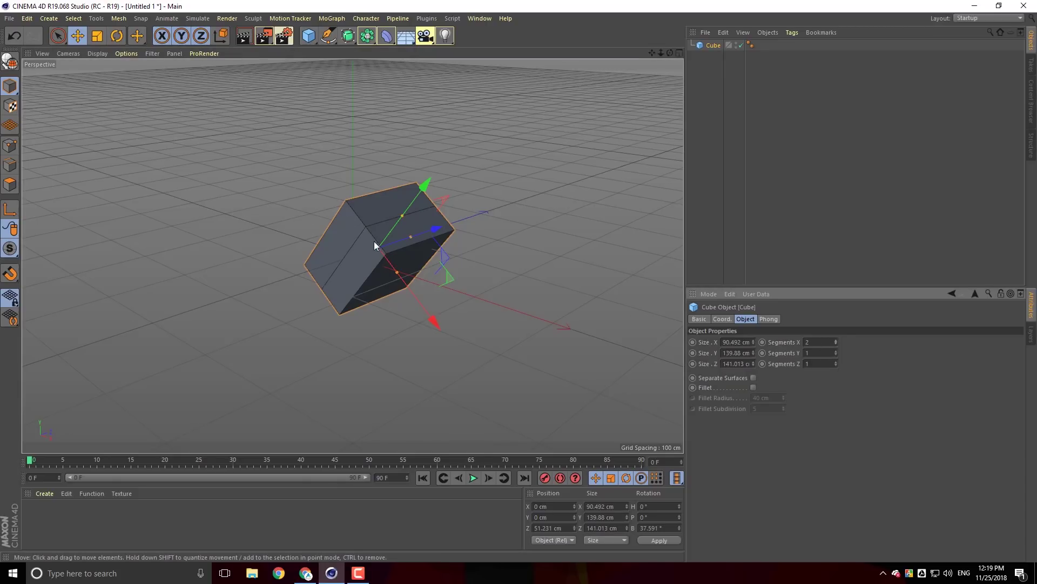
pyautogui.click(836, 340)
pyautogui.click(836, 340)
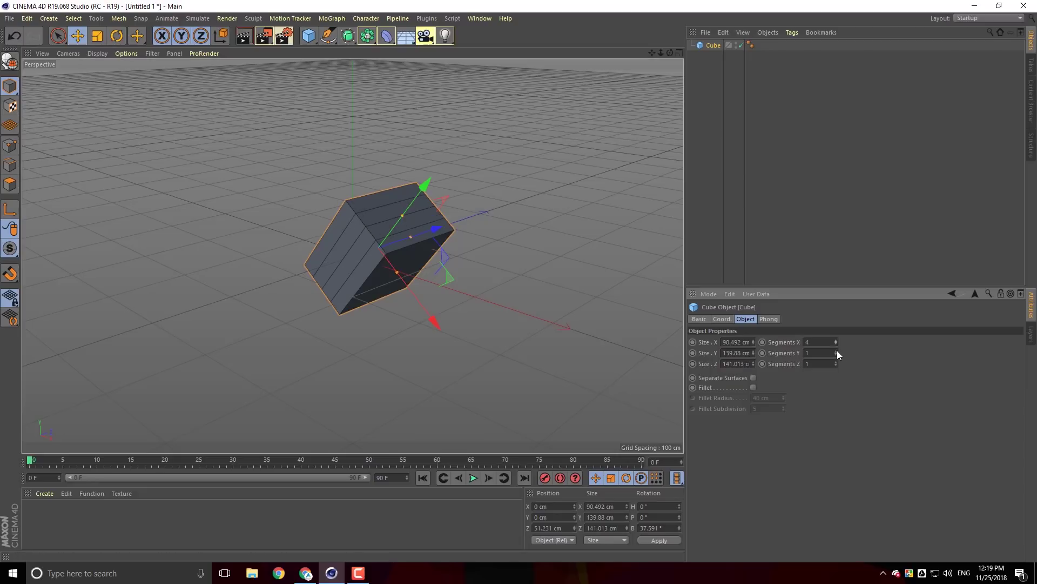
pyautogui.click(835, 350)
pyautogui.click(835, 351)
pyautogui.click(835, 350)
pyautogui.click(836, 355)
# - Make the cube editable, drag one of its vertices, then undo the move
pyautogui.click(11, 63)
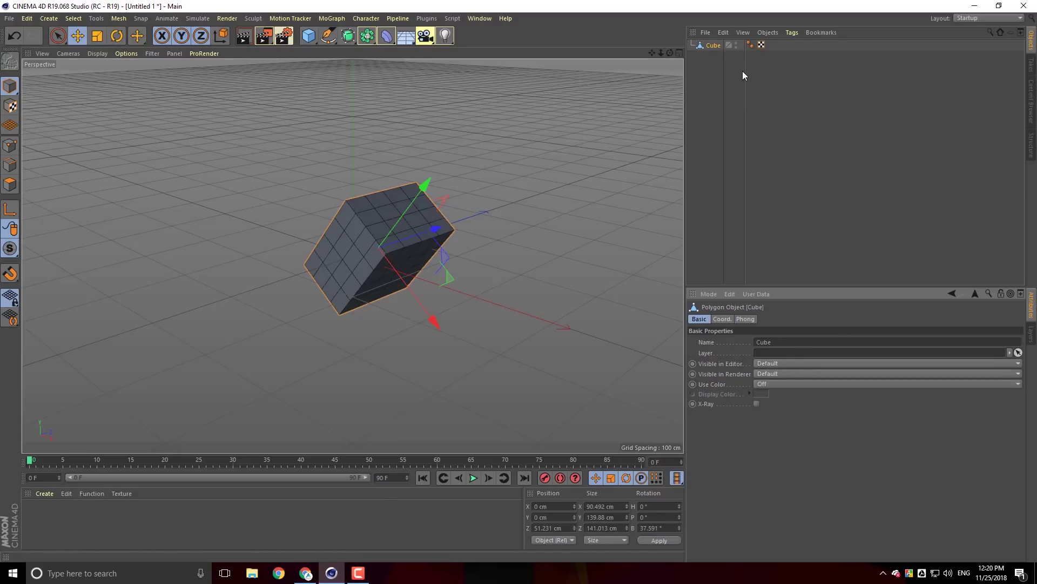
pyautogui.click(9, 146)
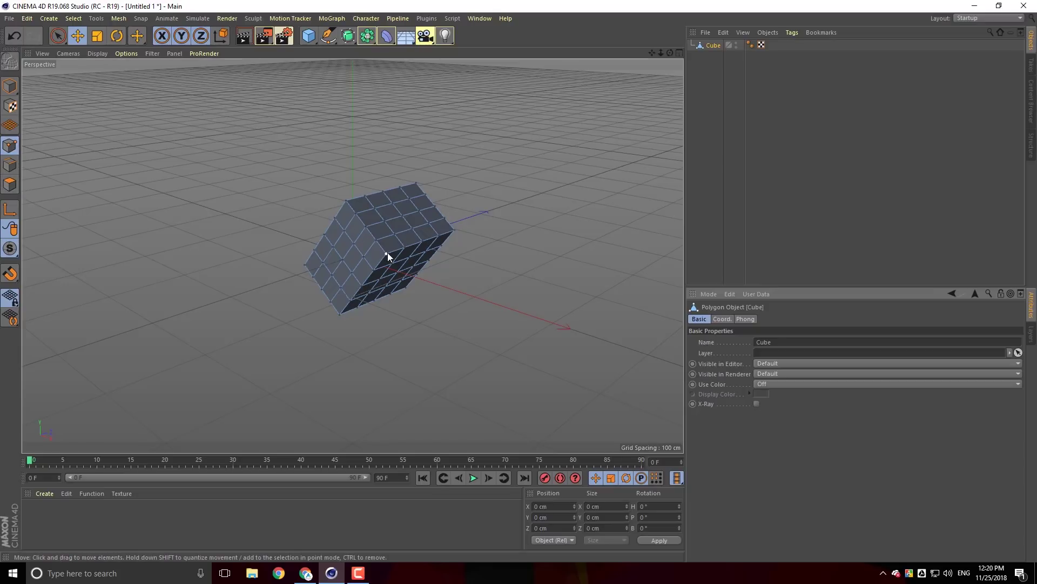
pyautogui.click(387, 254)
pyautogui.moveTo(433, 317); pyautogui.dragTo(437, 196)
pyautogui.hotkey('ctrl', 'z')
# - Select a cube edge, try moving it and scaling it to 42%, undoing each change
pyautogui.click(11, 169)
pyautogui.click(396, 252)
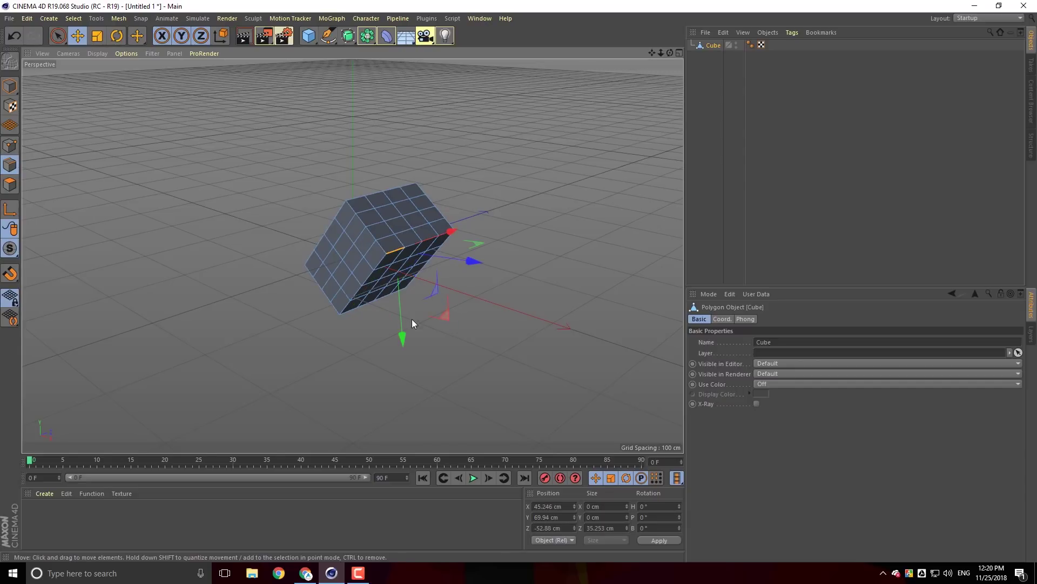
pyautogui.moveTo(402, 335)
pyautogui.mouseDown()
pyautogui.moveTo(402, 346)
pyautogui.moveTo(402, 335)
pyautogui.mouseUp()
pyautogui.hotkey('ctrl', 'z')
pyautogui.press('t')
pyautogui.moveTo(448, 233); pyautogui.dragTo(423, 246)
pyautogui.hotkey('ctrl', 'z')
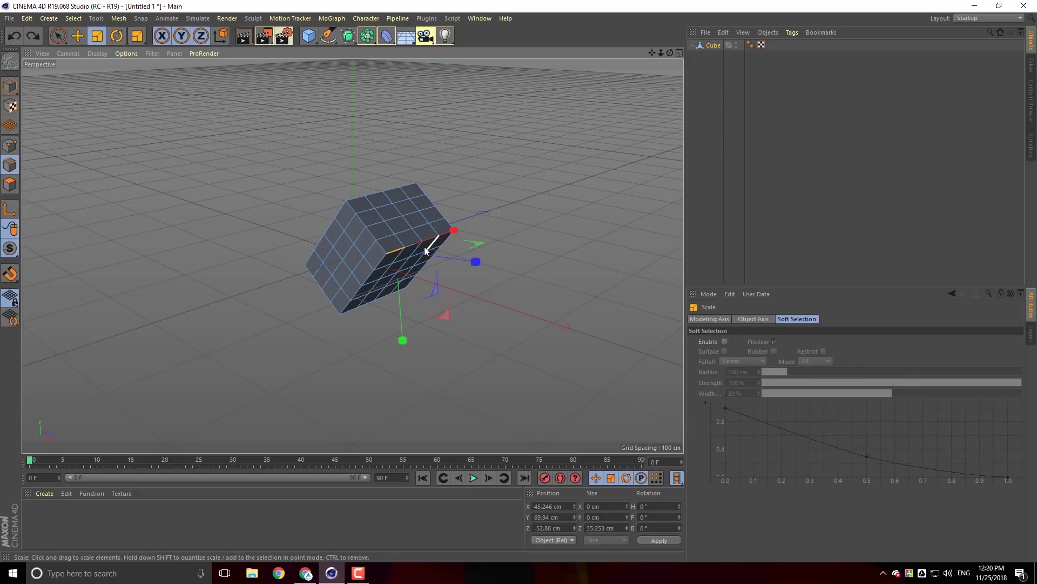
# - Select two top polygons, then undo back to the parametric cube and show its Object properties
pyautogui.click(10, 185)
pyautogui.click(410, 211)
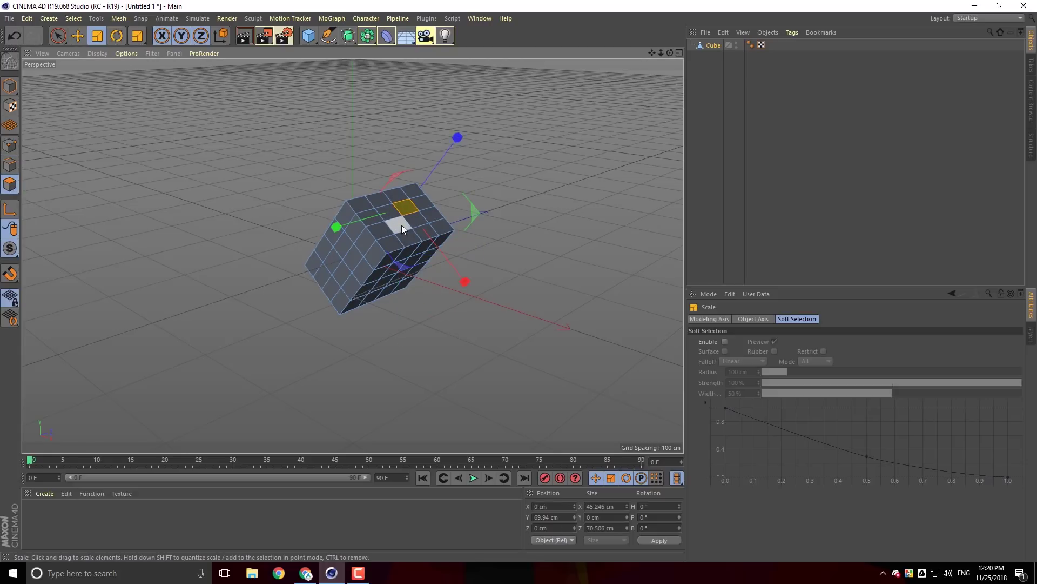
pyautogui.keyDown('shift'); pyautogui.click(401, 225); pyautogui.keyUp('shift')
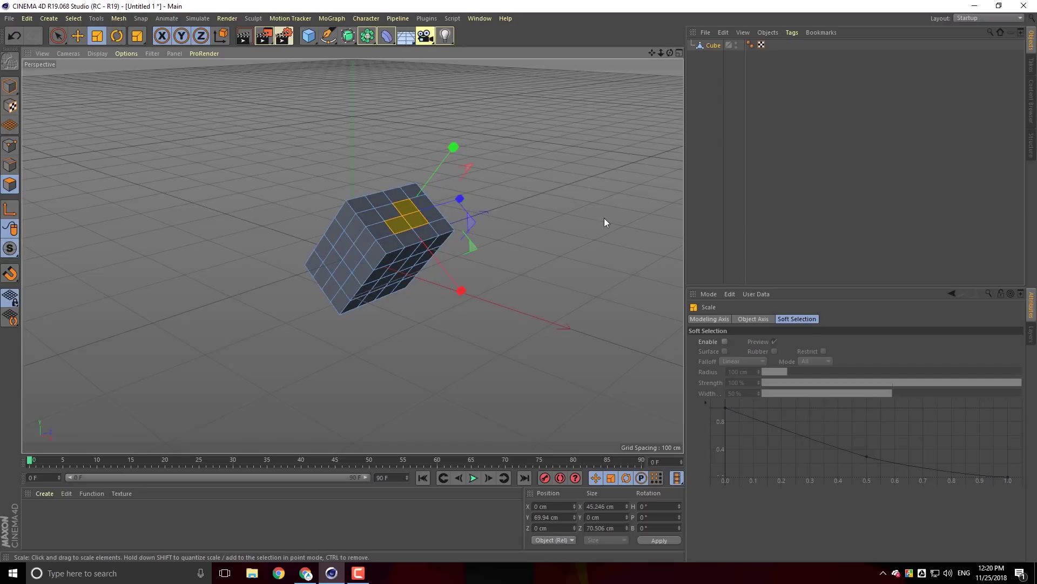
pyautogui.hotkey('ctrl', 'z')
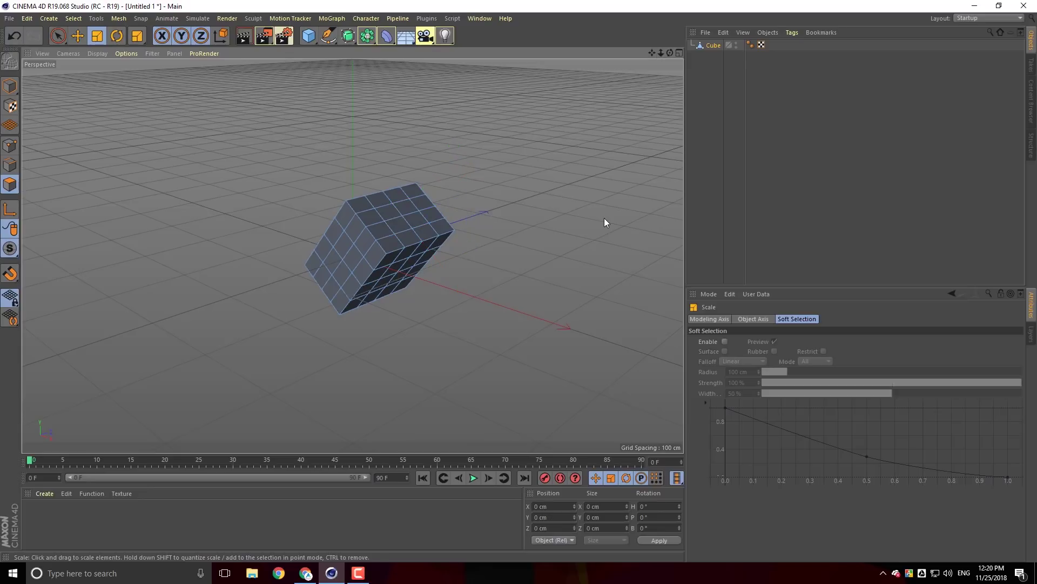
pyautogui.hotkey('ctrl', 'z')
pyautogui.hotkey('ctrl', 'z')
pyautogui.hotkey('ctrl', 'z')
pyautogui.hotkey('ctrl', 'z')
pyautogui.hotkey('ctrl', 'z')
pyautogui.hotkey('ctrl', 'z')
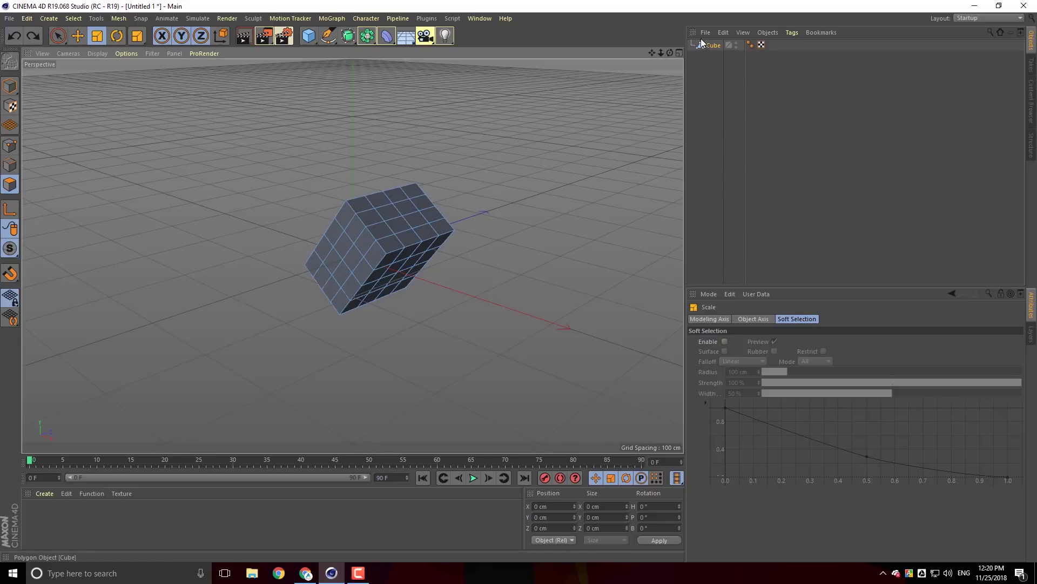
pyautogui.hotkey('ctrl', 'z')
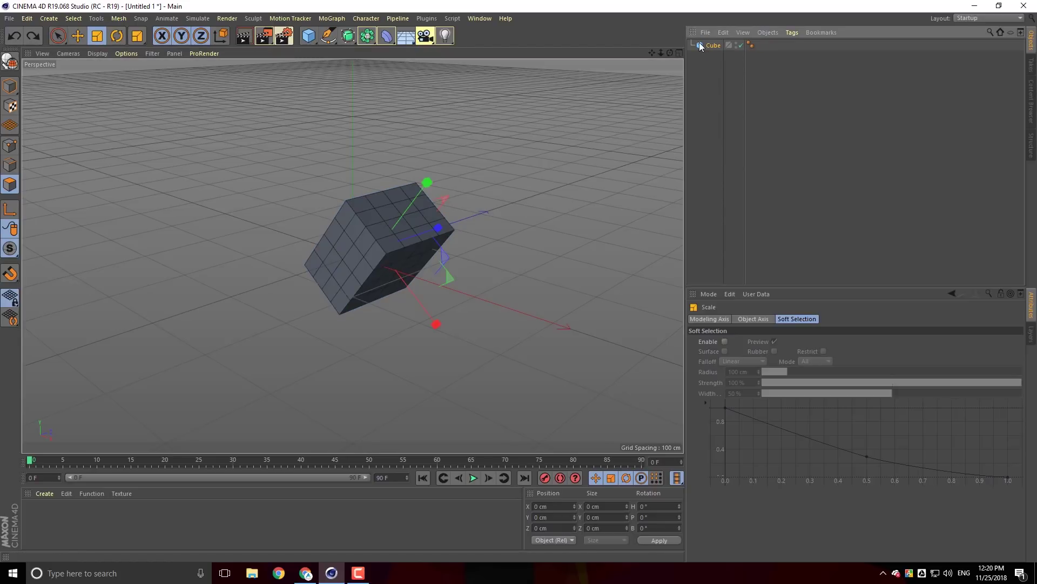
pyautogui.click(699, 44)
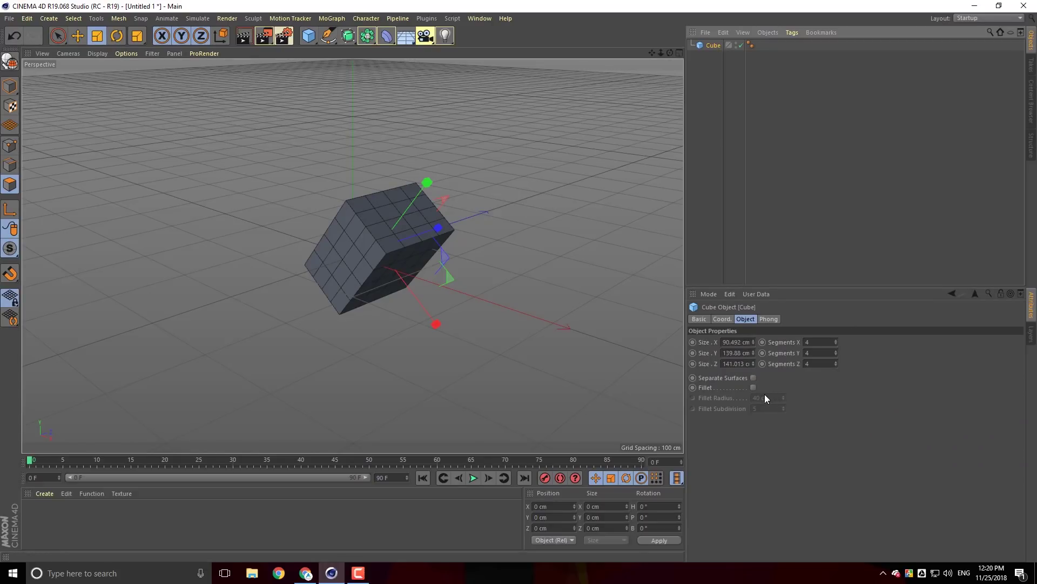
pyautogui.hotkey('ctrl', 'a')
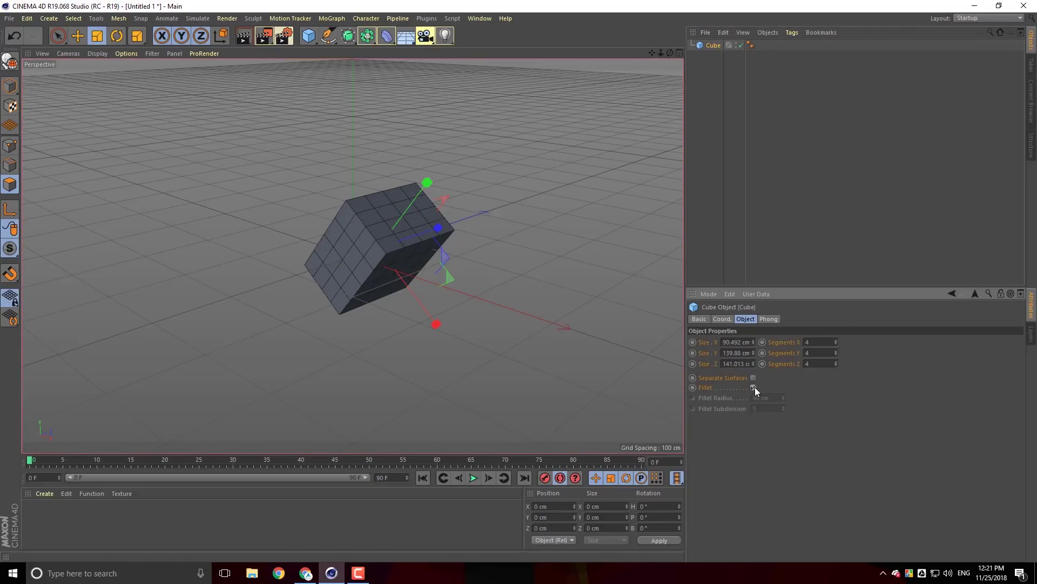
# - Enable Fillet on the cube, raise Fillet Subdivision to 8 and shrink the radius
pyautogui.click(754, 388)
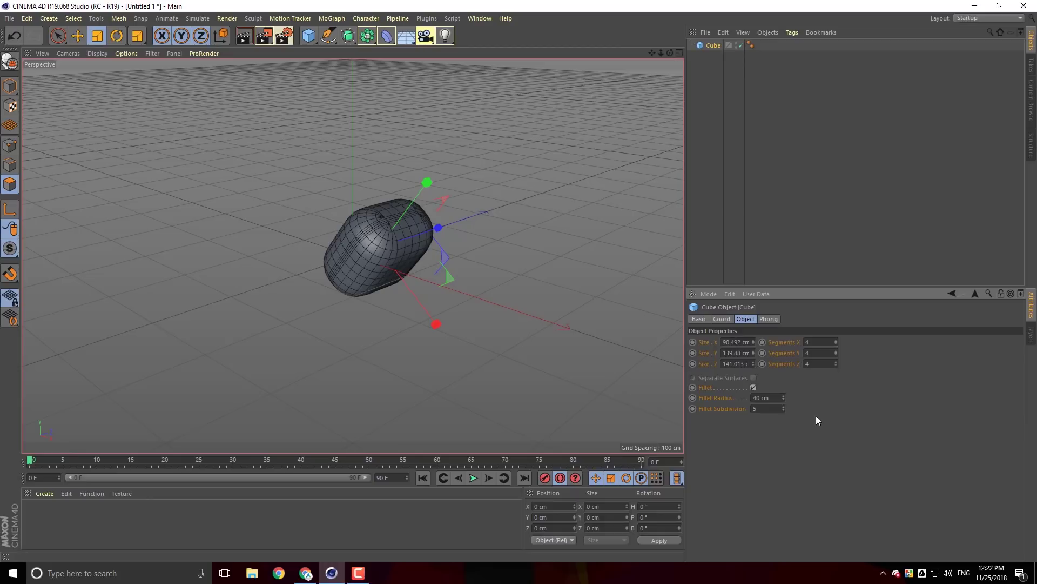
pyautogui.click(784, 406)
pyautogui.click(783, 407)
pyautogui.click(783, 407)
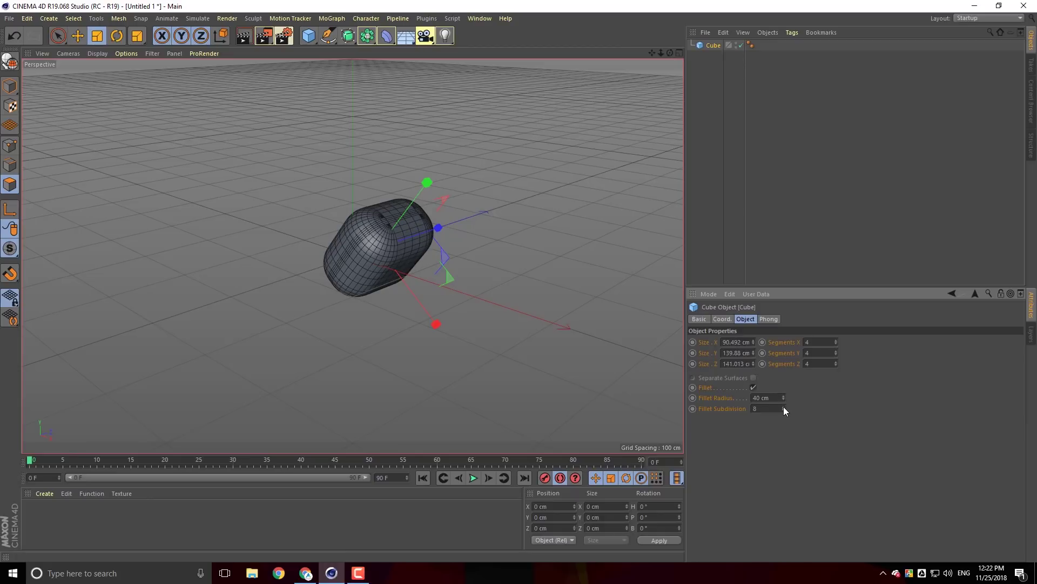
pyautogui.moveTo(783, 398); pyautogui.dragTo(784, 438)
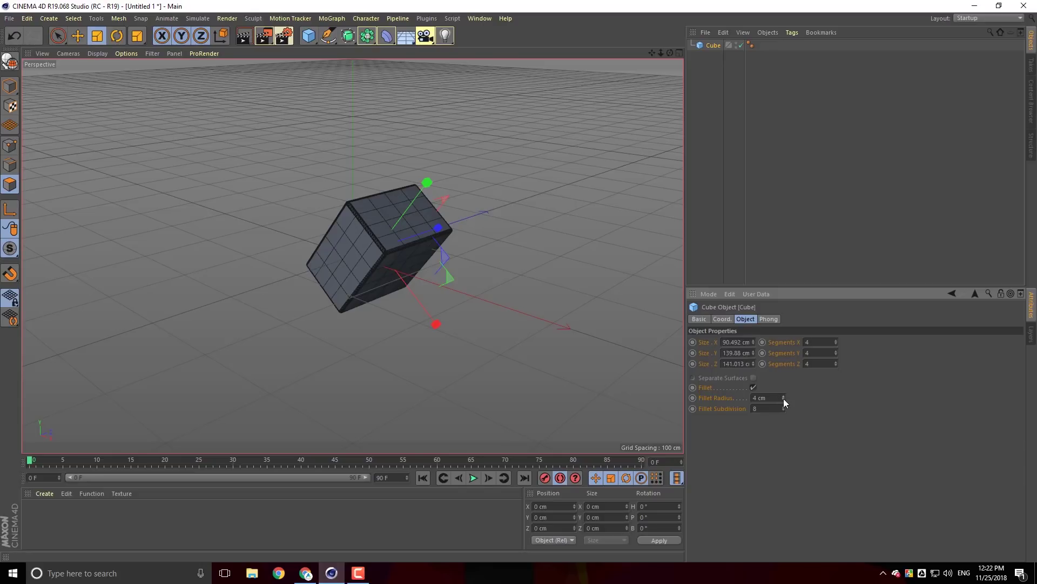
# - Zoom in on the edges and compare Fillet Subdivision values of 2 and 5
pyautogui.moveTo(348, 222); pyautogui.dragTo(383, 224)
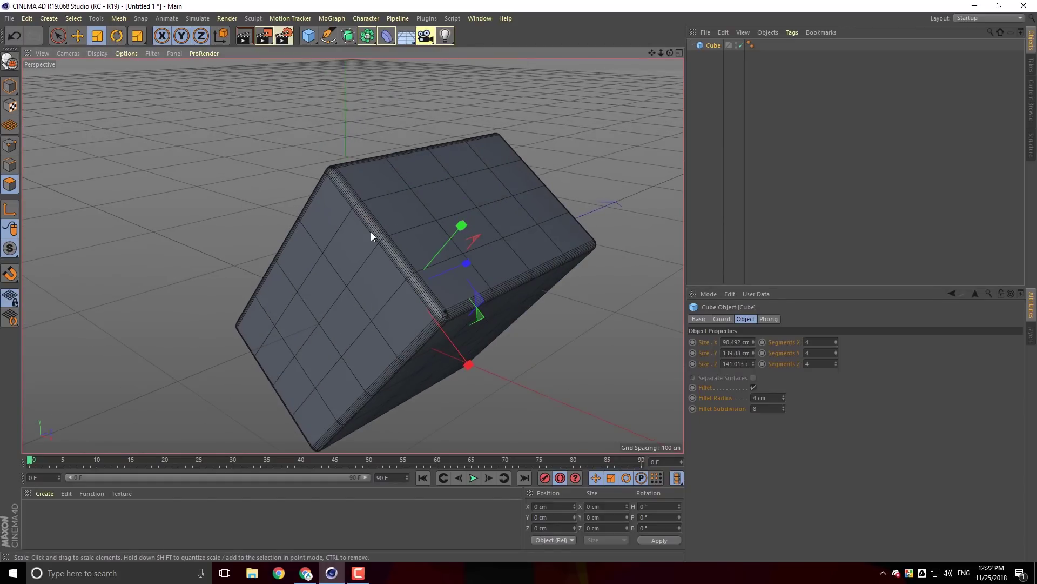
pyautogui.click(784, 409)
pyautogui.click(783, 409)
pyautogui.click(784, 409)
pyautogui.click(784, 410)
pyautogui.click(783, 409)
pyautogui.click(784, 410)
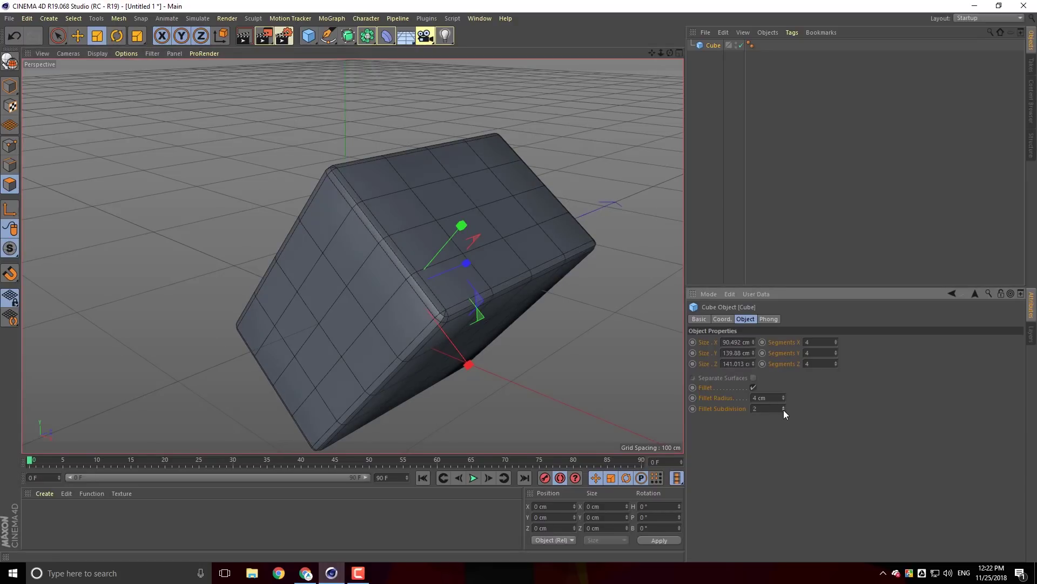
pyautogui.click(783, 405)
pyautogui.click(783, 406)
pyautogui.click(784, 405)
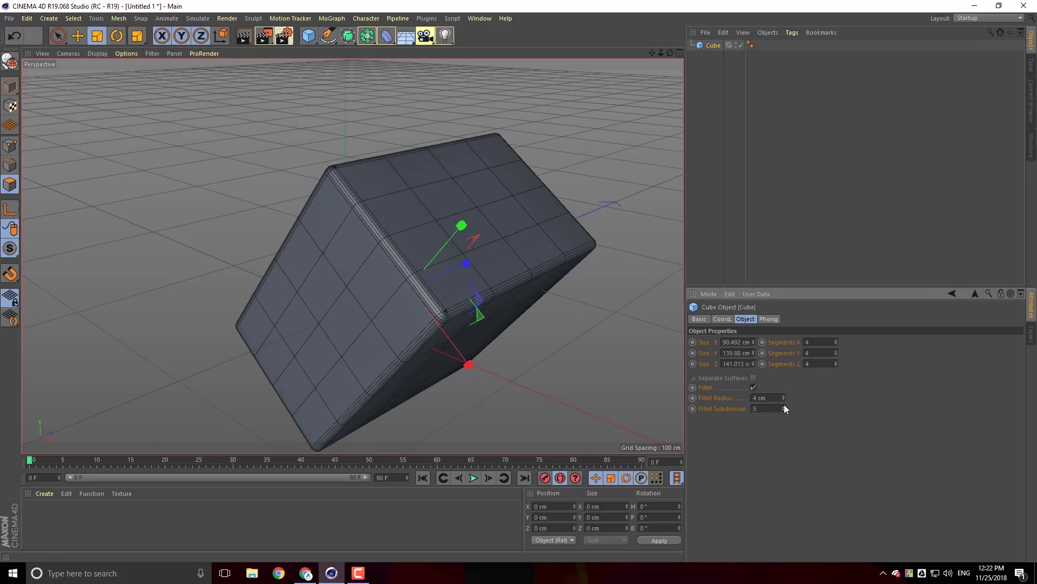
pyautogui.click(784, 410)
pyautogui.click(783, 410)
pyautogui.click(784, 410)
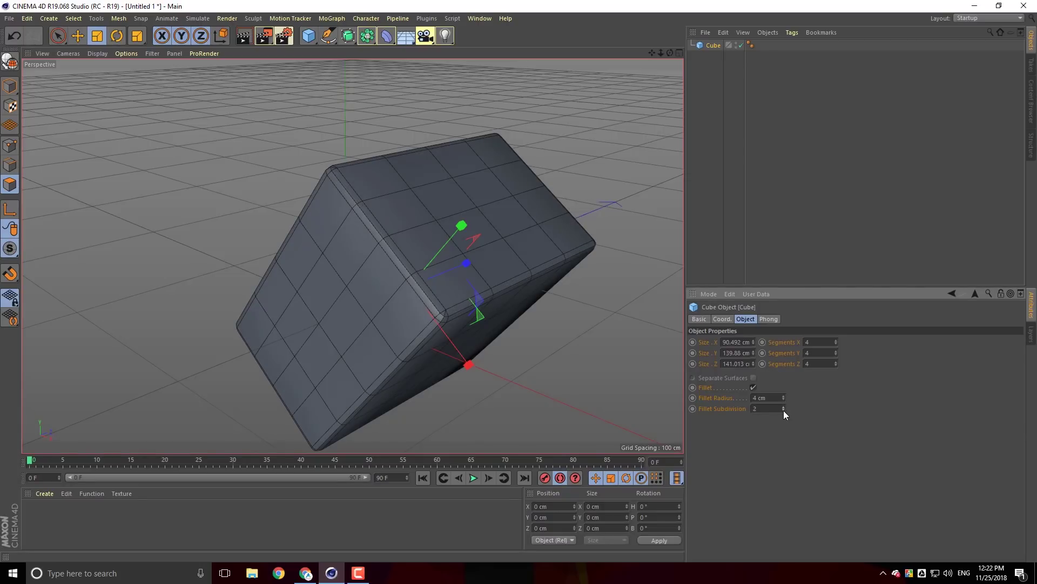
# - Set Fillet Radius to 2 cm and Fillet Subdivision to 3, inspecting the rounded edges
pyautogui.click(783, 400)
pyautogui.click(783, 399)
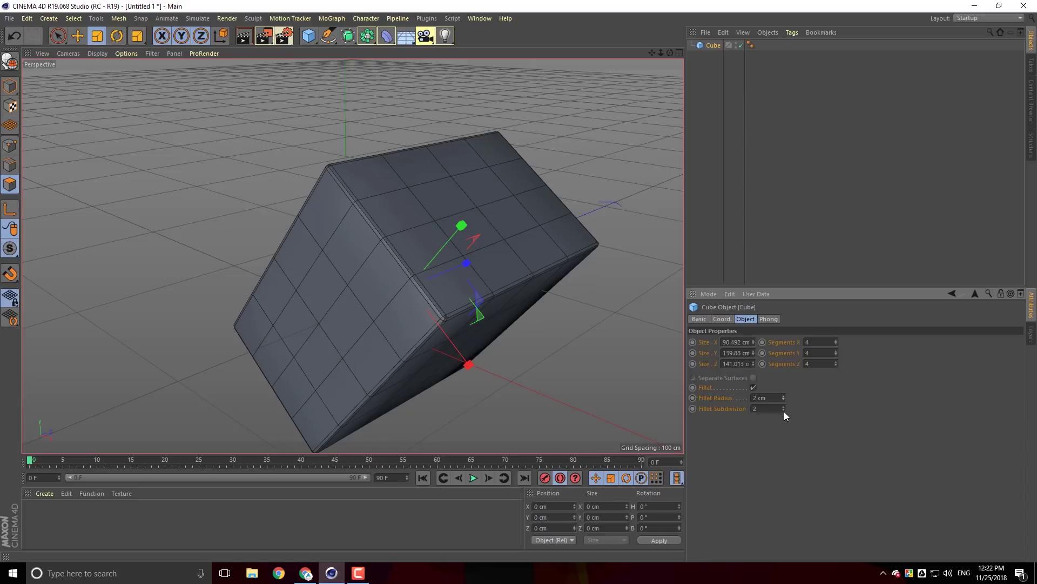
pyautogui.click(784, 408)
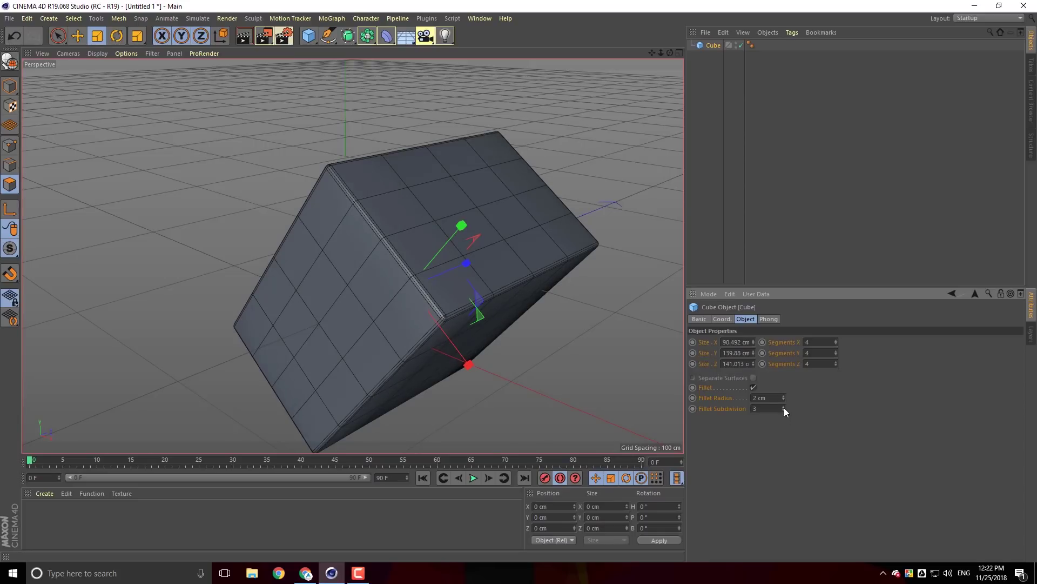
pyautogui.keyDown('alt'); pyautogui.moveTo(556, 383); pyautogui.dragTo(445, 264); pyautogui.keyUp('alt')
pyautogui.scroll(3, 553, 347)
pyautogui.scroll(-3, 547, 362)
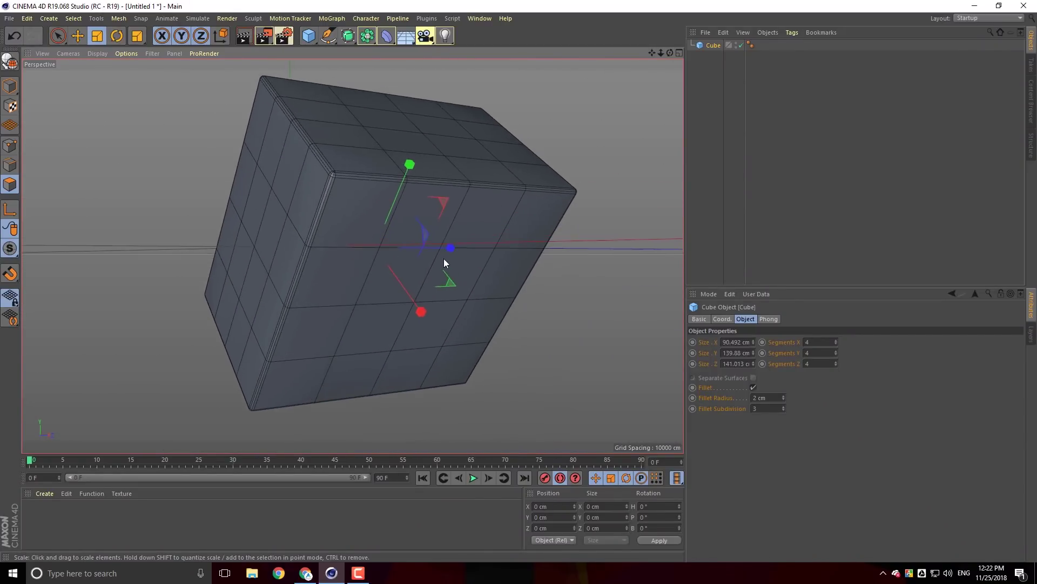
# - Render the cube with and without Fillet, then select the Cube in the Object Manager
pyautogui.scroll(-2, 445, 263)
pyautogui.keyDown('alt'); pyautogui.moveTo(455, 316); pyautogui.dragTo(479, 353); pyautogui.keyUp('alt')
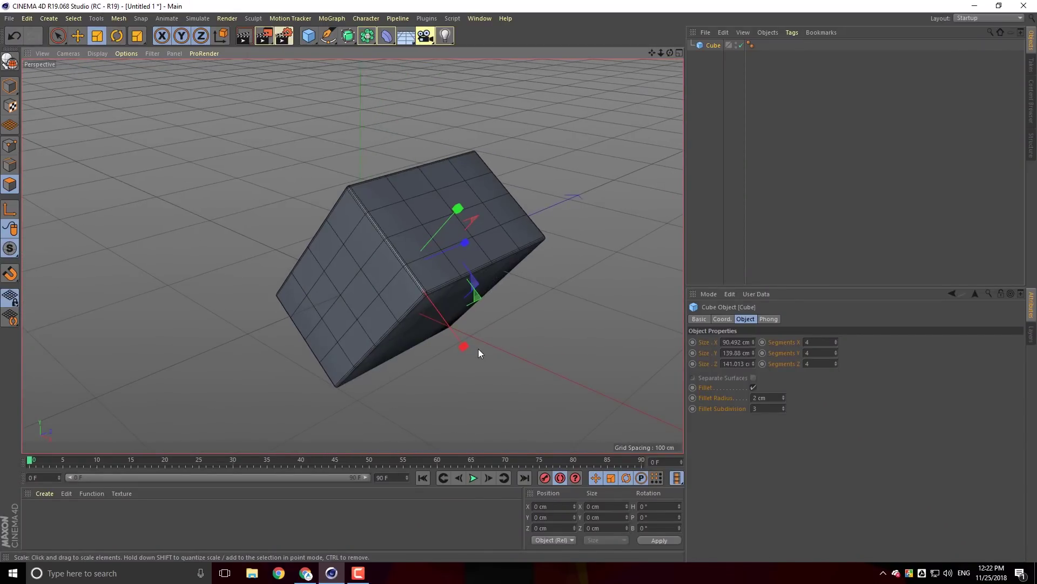
pyautogui.hotkey('ctrl', 'r')
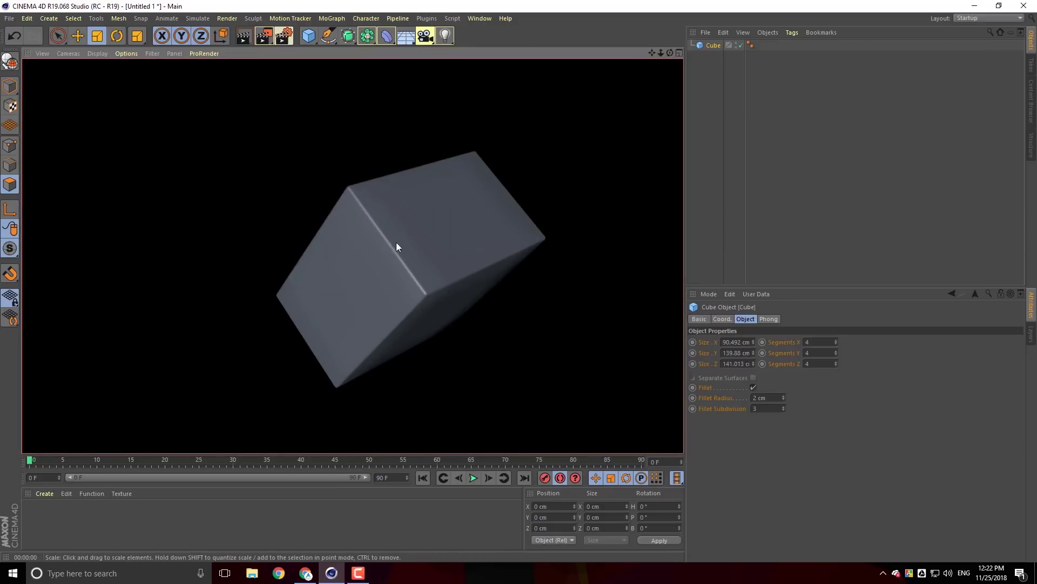
pyautogui.click(753, 387)
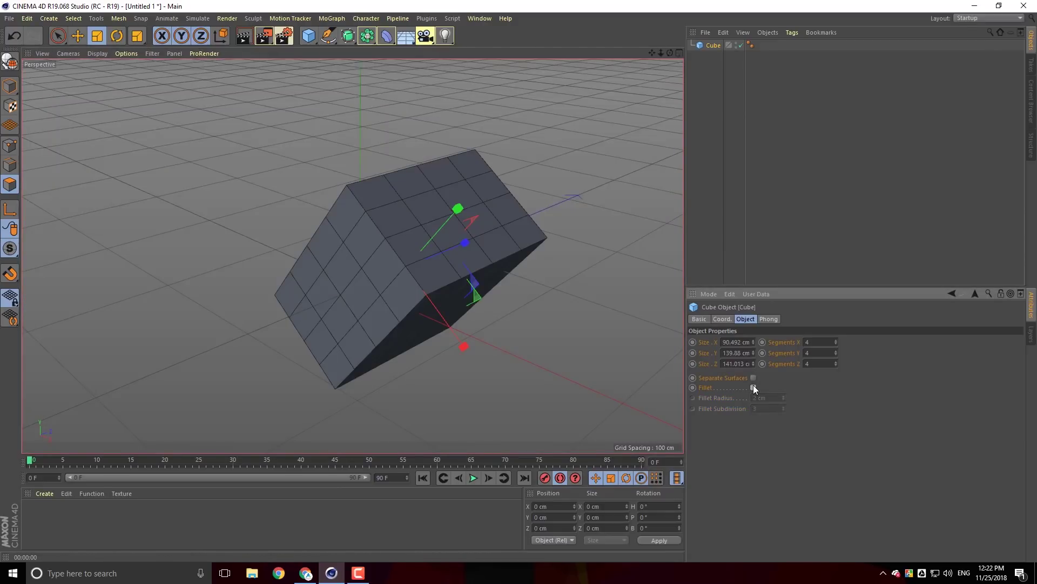
pyautogui.hotkey('ctrl', 'r')
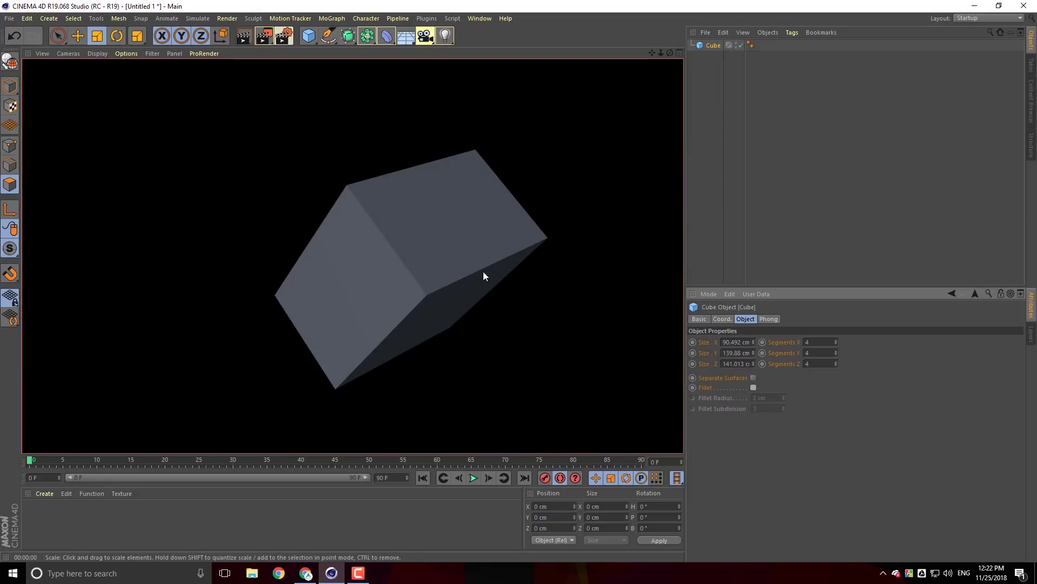
pyautogui.click(317, 210)
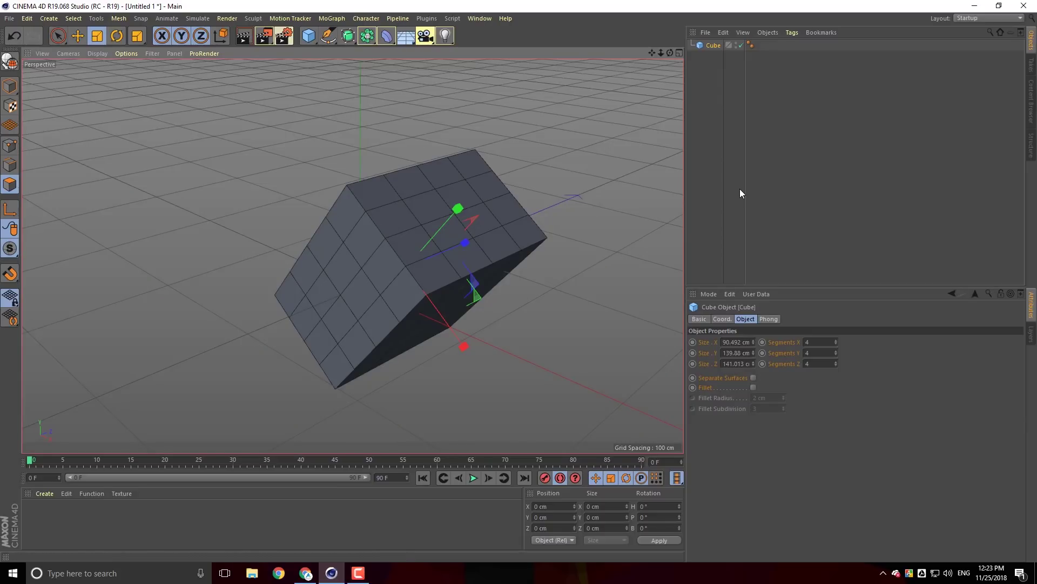
pyautogui.click(712, 48)
# - Delete the cube and add a Cone primitive
pyautogui.press('Delete')
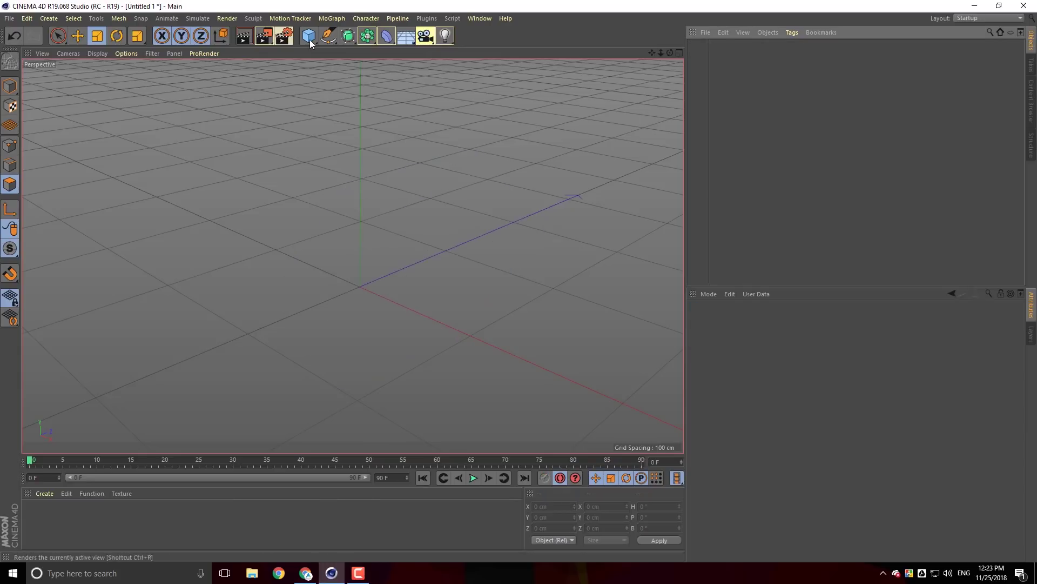
pyautogui.click(308, 36)
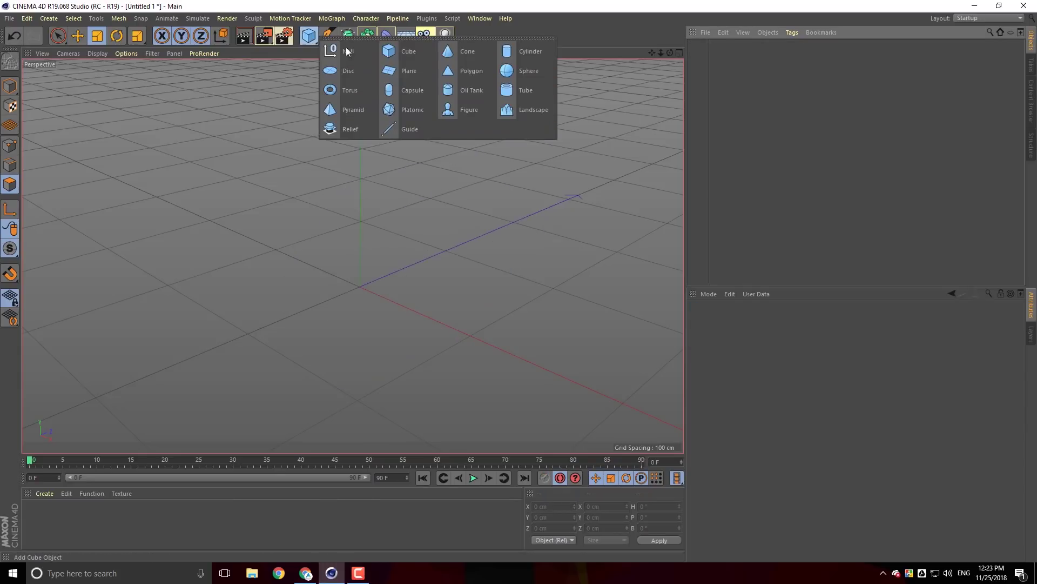
pyautogui.click(474, 51)
pyautogui.scroll(-2, 370, 194)
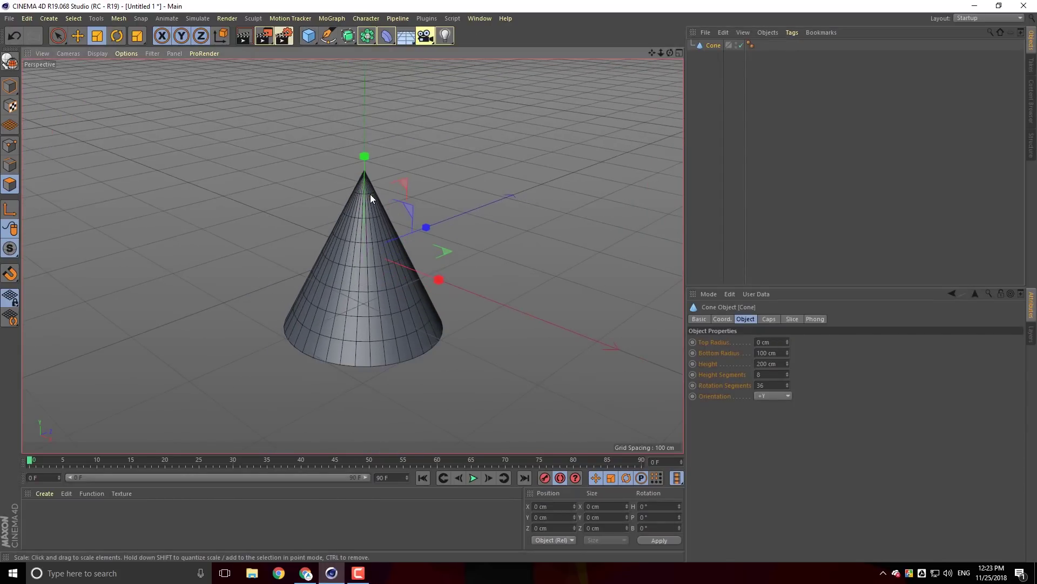
pyautogui.press('e')
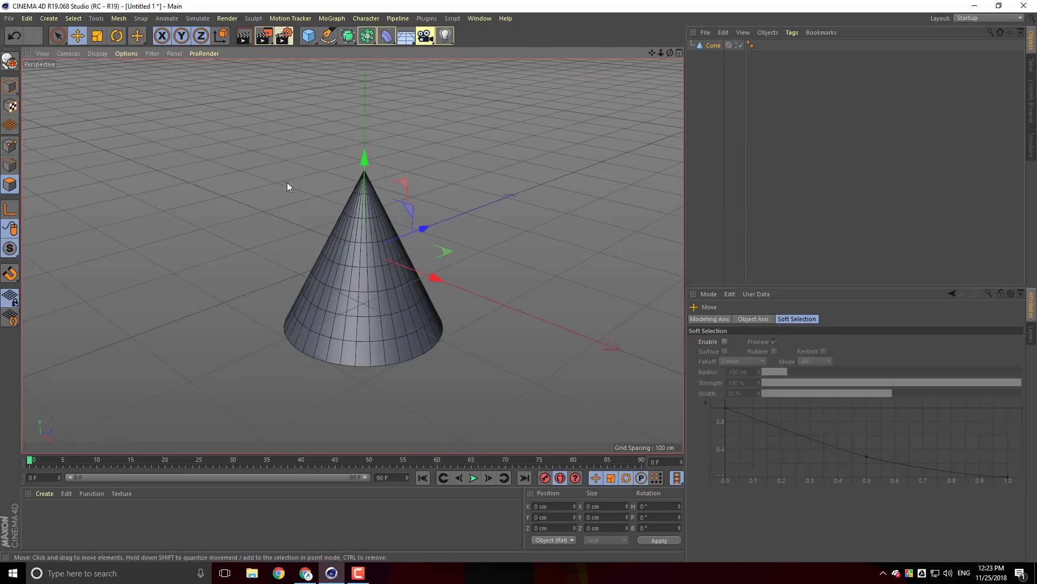
# - In Model mode, resize the cone to 87.67 cm bottom radius and 126.244 cm height
pyautogui.click(11, 86)
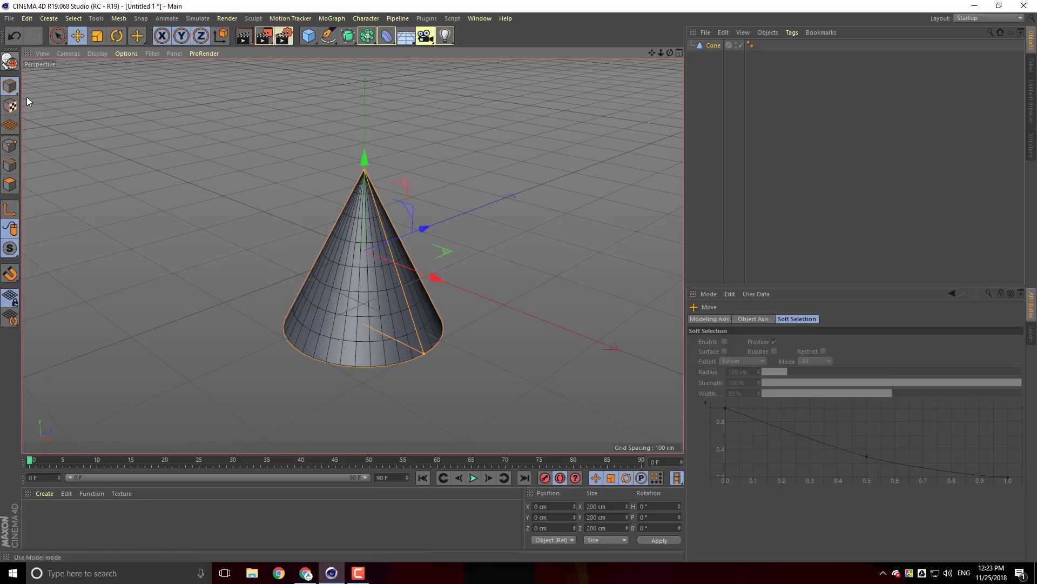
pyautogui.moveTo(425, 355); pyautogui.dragTo(458, 354)
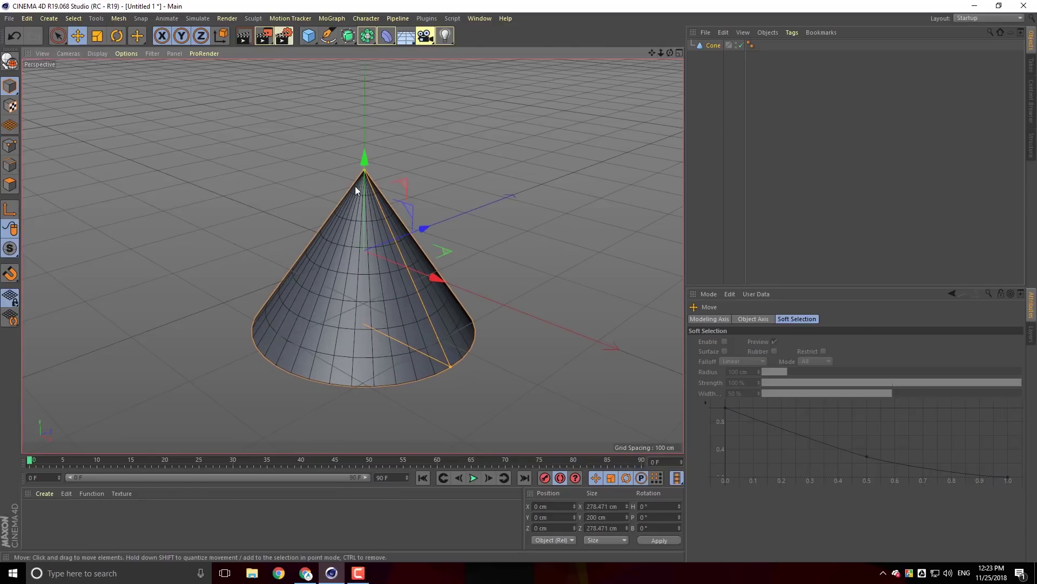
pyautogui.moveTo(364, 171); pyautogui.dragTo(367, 203)
pyautogui.moveTo(452, 336); pyautogui.dragTo(401, 326)
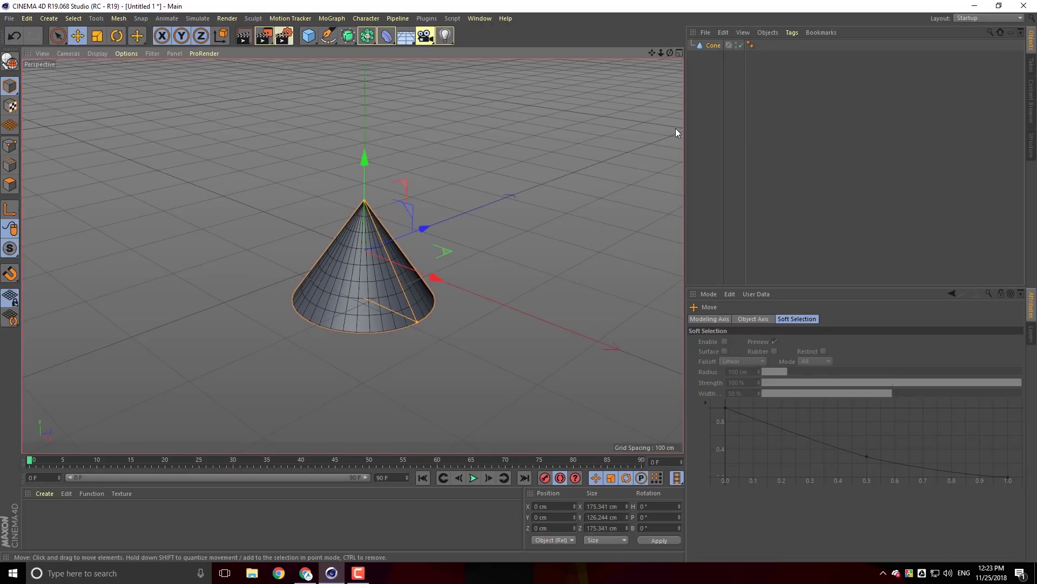
pyautogui.click(713, 46)
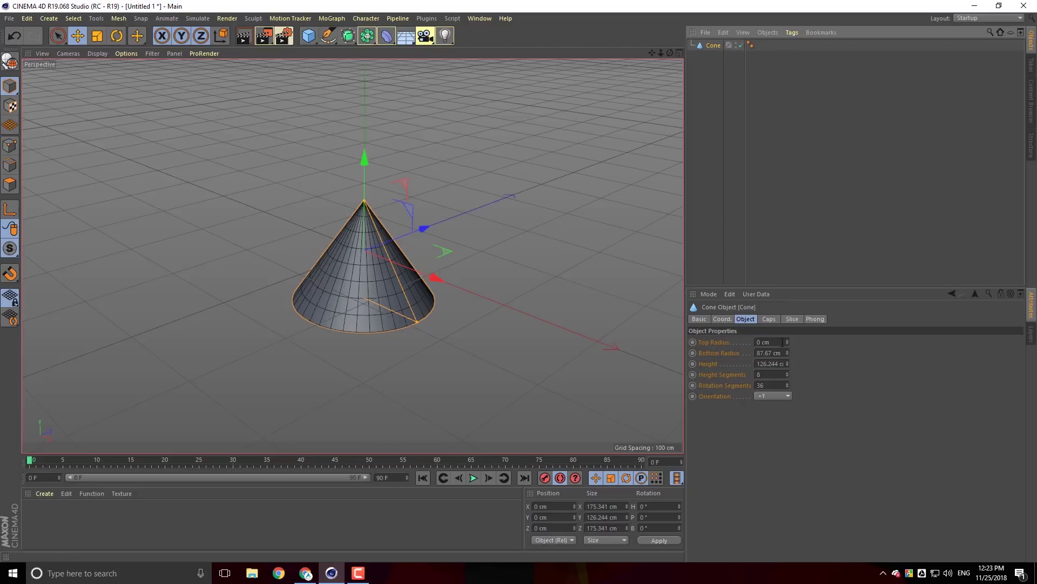
# - Set the cone's Top Radius to 0 cm, Height Segments to 5 and Rotation Segments to 26
pyautogui.moveTo(787, 342); pyautogui.dragTo(789, 393)
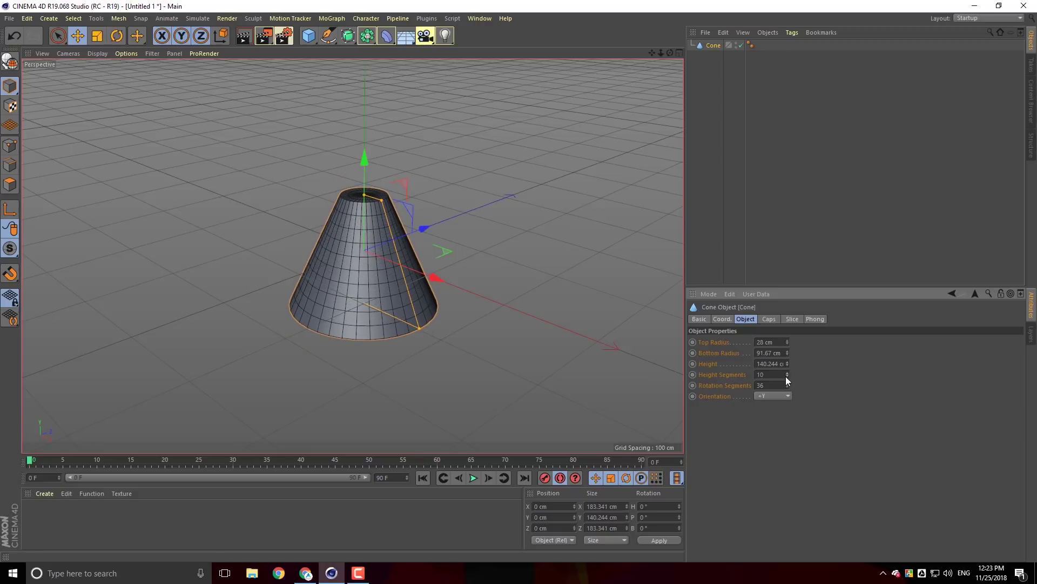
pyautogui.click(786, 376)
pyautogui.click(785, 376)
pyautogui.click(785, 376)
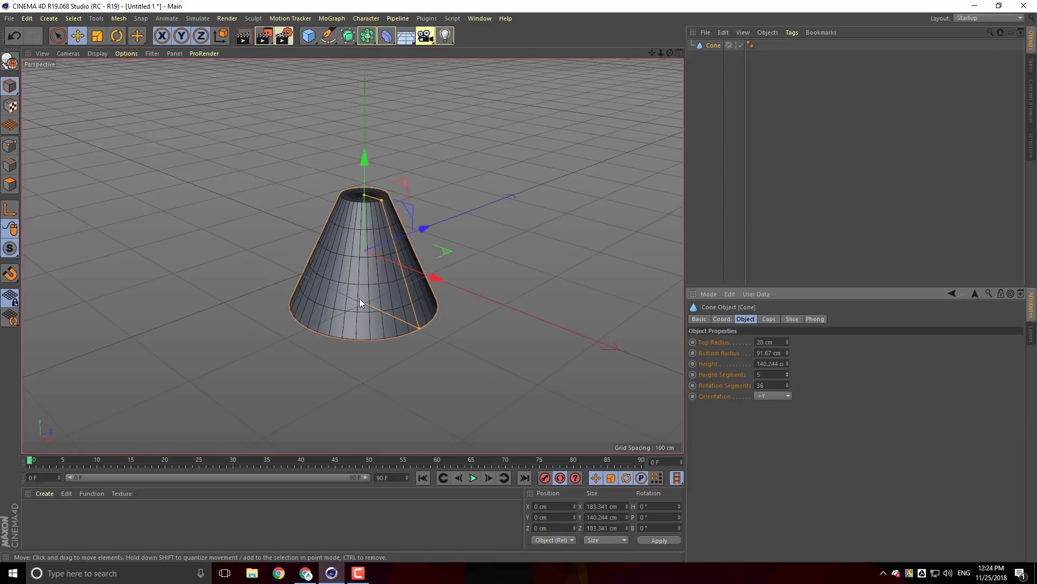
pyautogui.moveTo(786, 387); pyautogui.dragTo(787, 389)
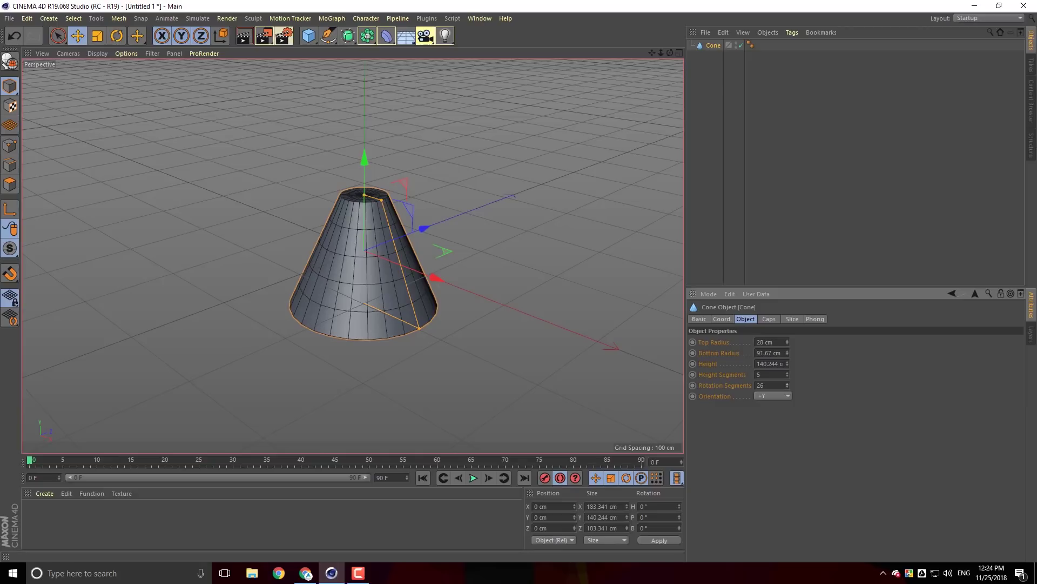
pyautogui.moveTo(788, 386); pyautogui.dragTo(788, 385)
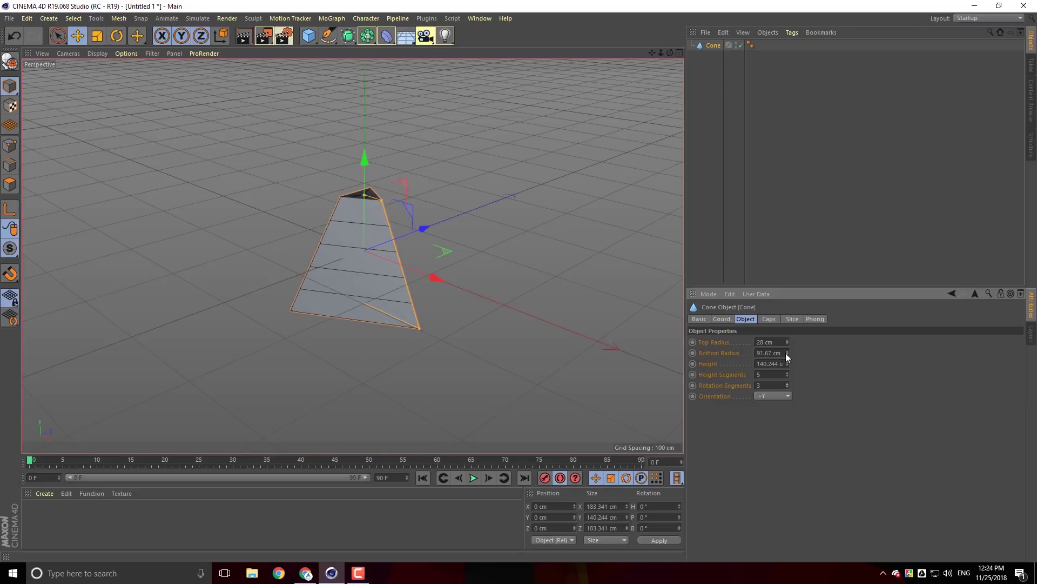
pyautogui.moveTo(787, 343); pyautogui.dragTo(787, 342)
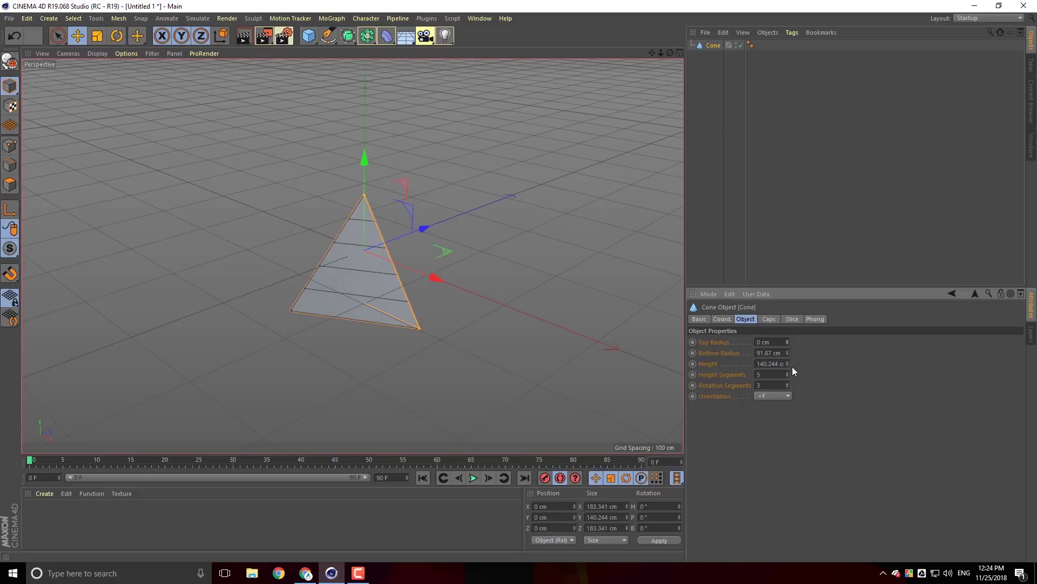
pyautogui.moveTo(788, 383); pyautogui.dragTo(788, 383)
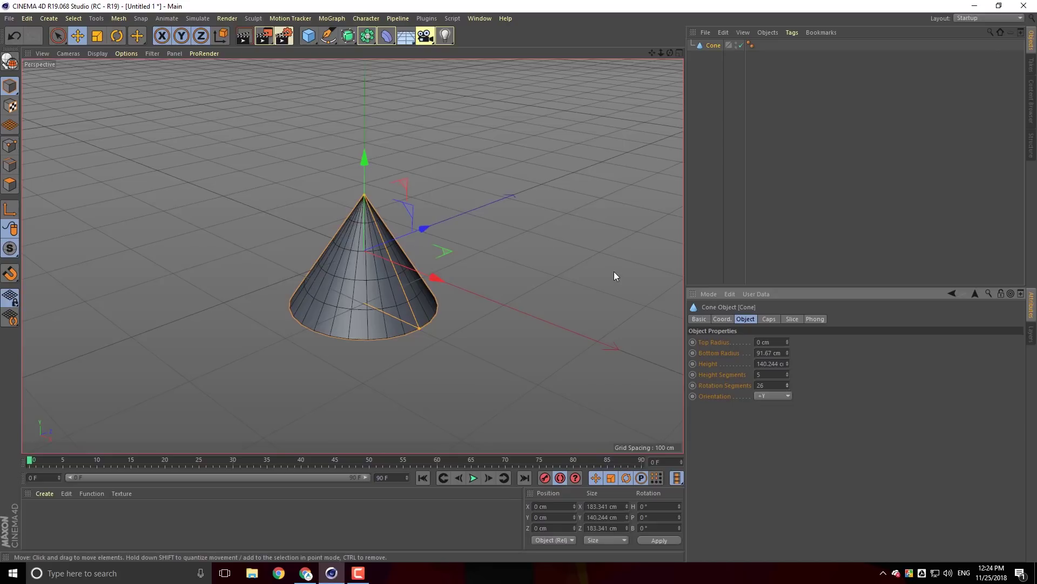
# - Delete the cone and add a Cylinder with a radius of about 106 cm
pyautogui.click(714, 45)
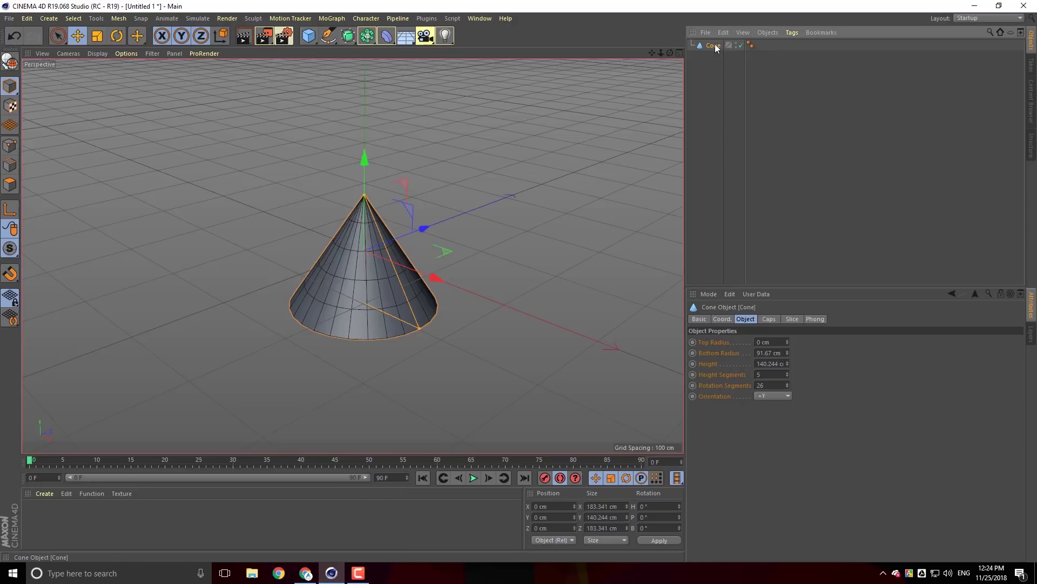
pyautogui.press('Delete')
pyautogui.moveTo(308, 35); pyautogui.dragTo(513, 51)
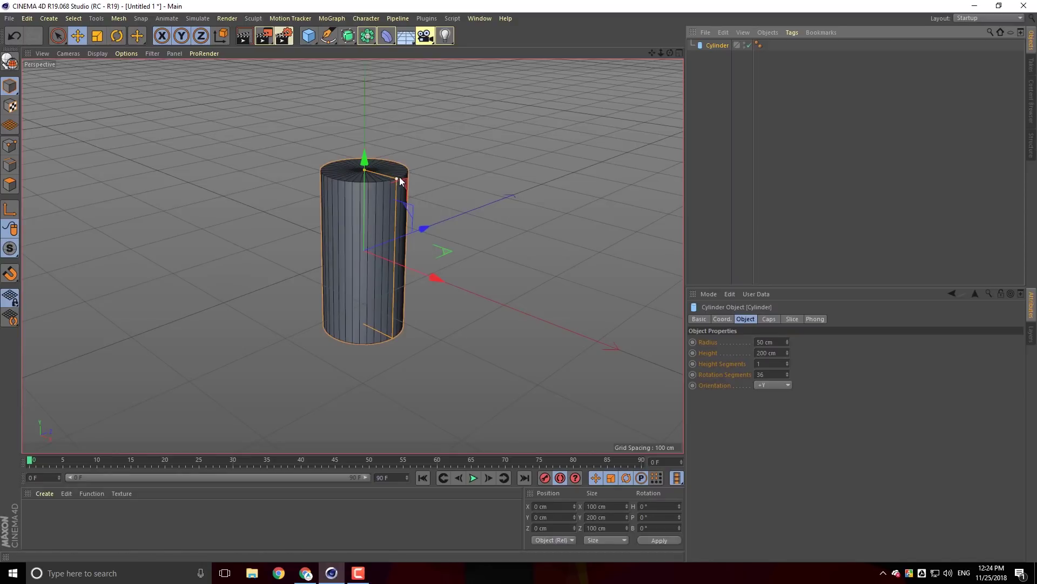
pyautogui.moveTo(439, 189); pyautogui.dragTo(361, 182)
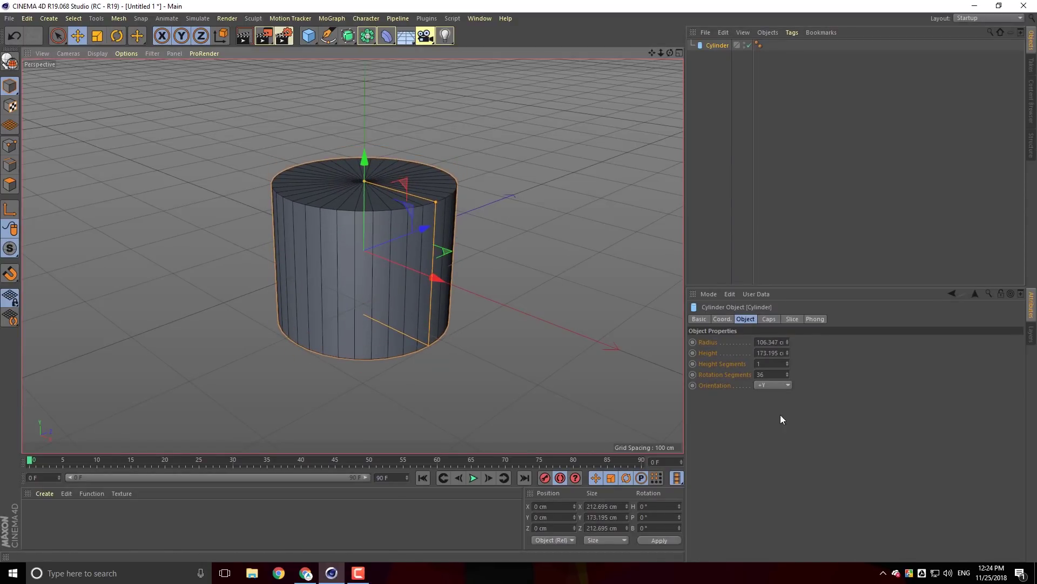
# - Enable the cylinder's cap fillet, raise its height to about 281 cm, then delete it
pyautogui.click(769, 319)
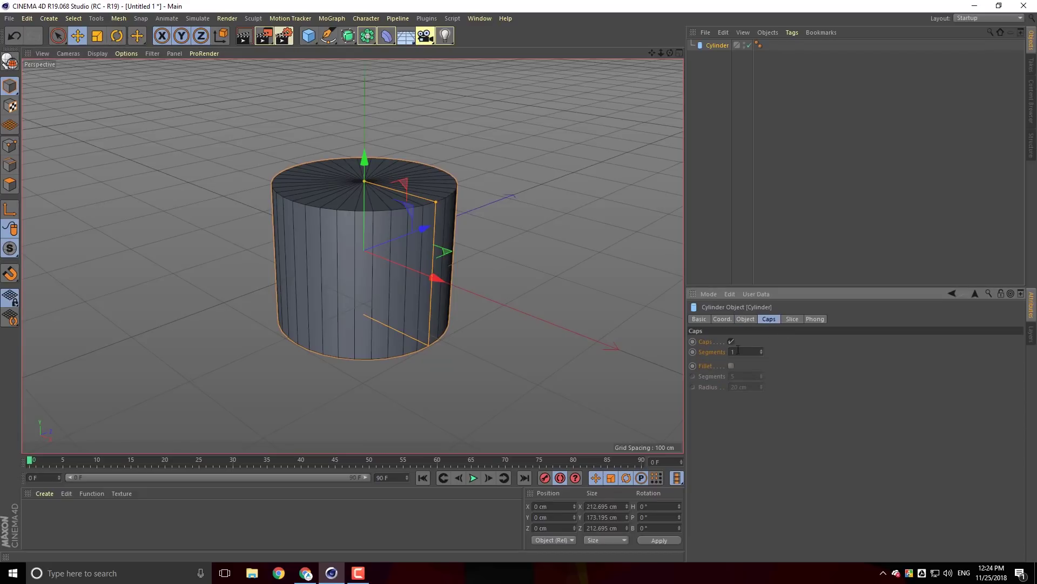
pyautogui.click(731, 366)
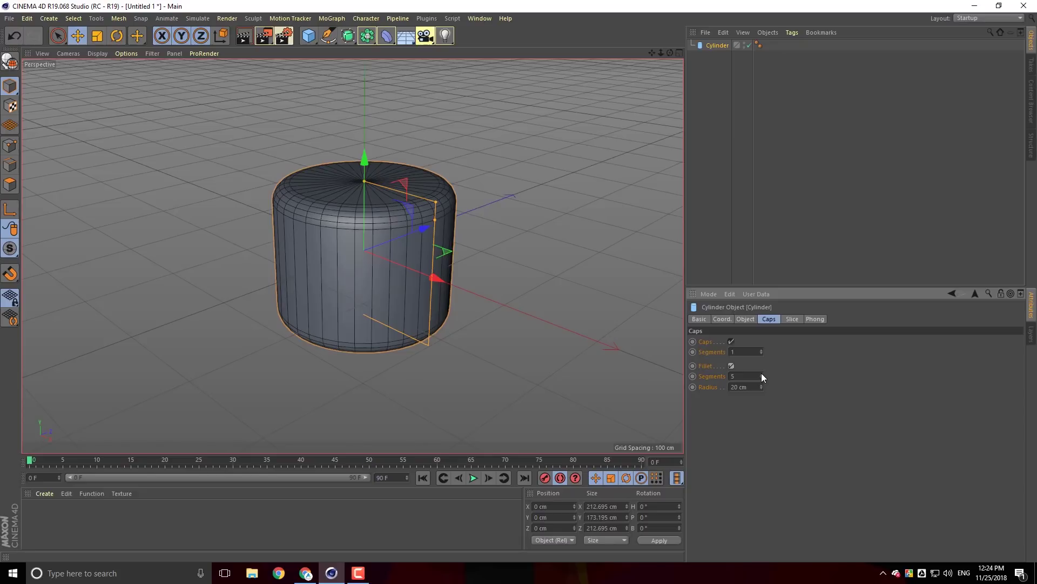
pyautogui.moveTo(761, 384)
pyautogui.mouseDown()
pyautogui.moveTo(761, 351)
pyautogui.moveTo(762, 368)
pyautogui.mouseUp()
pyautogui.click(745, 319)
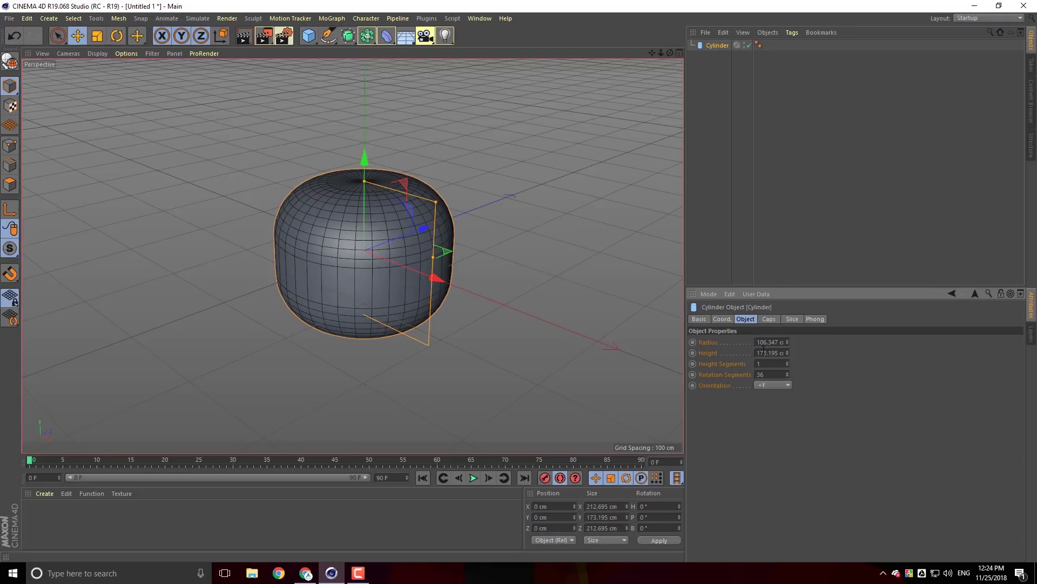
pyautogui.moveTo(788, 351); pyautogui.dragTo(787, 325)
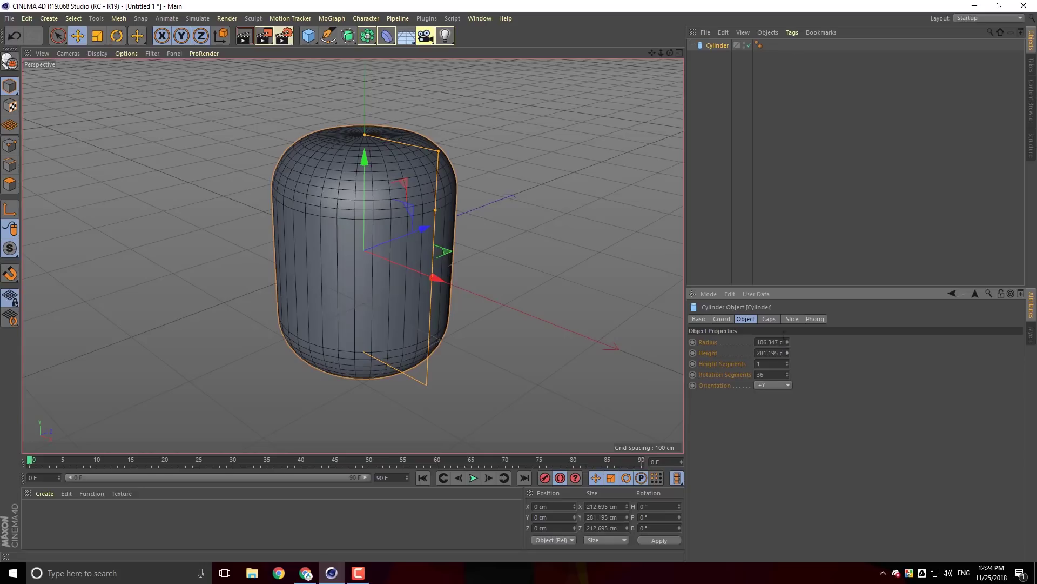
pyautogui.press('Delete')
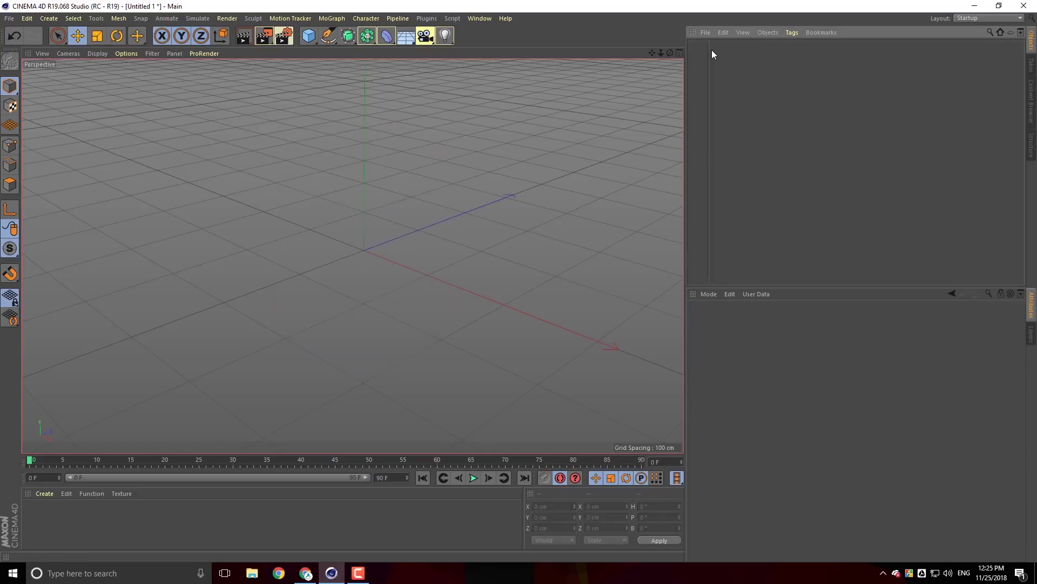
pyautogui.click(307, 36)
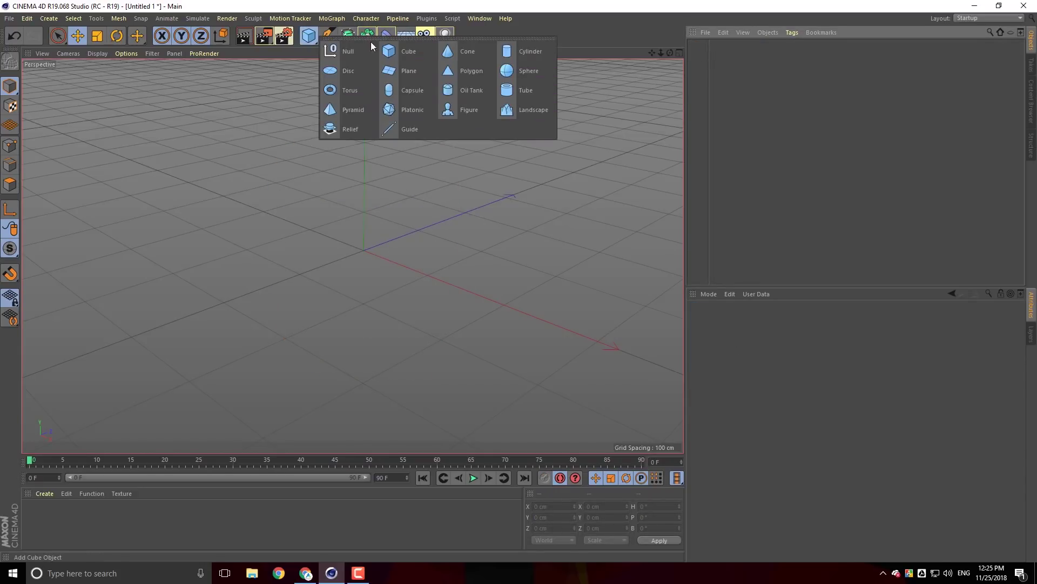
pyautogui.click(369, 73)
pyautogui.moveTo(426, 274); pyautogui.dragTo(464, 289)
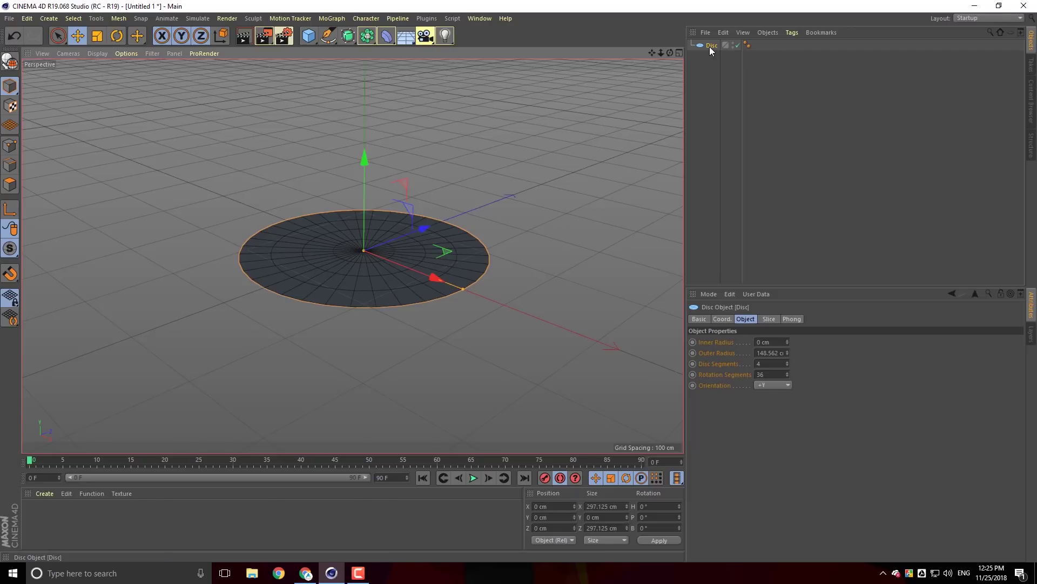
pyautogui.press('Delete')
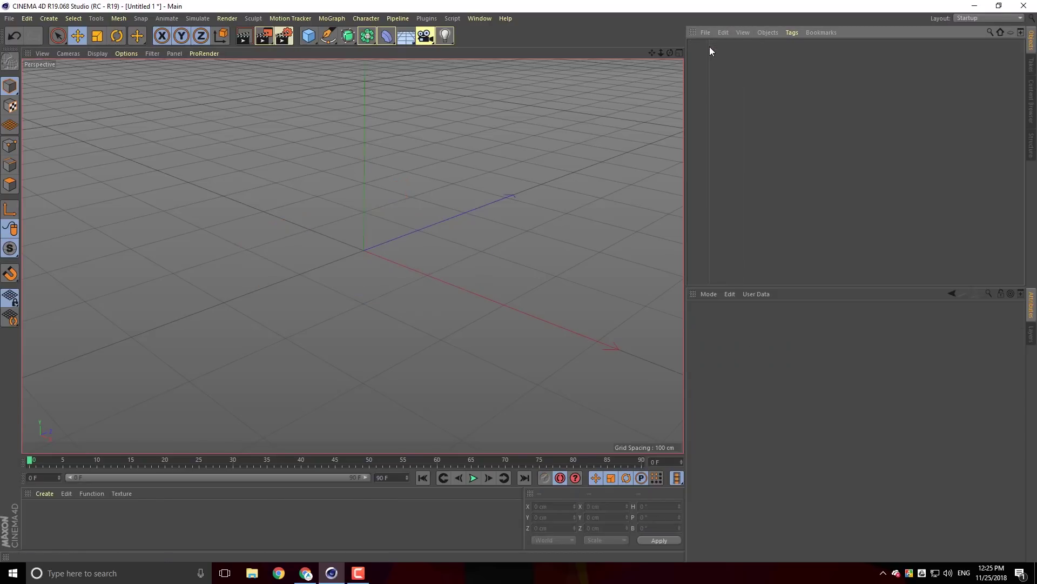
pyautogui.click(312, 37)
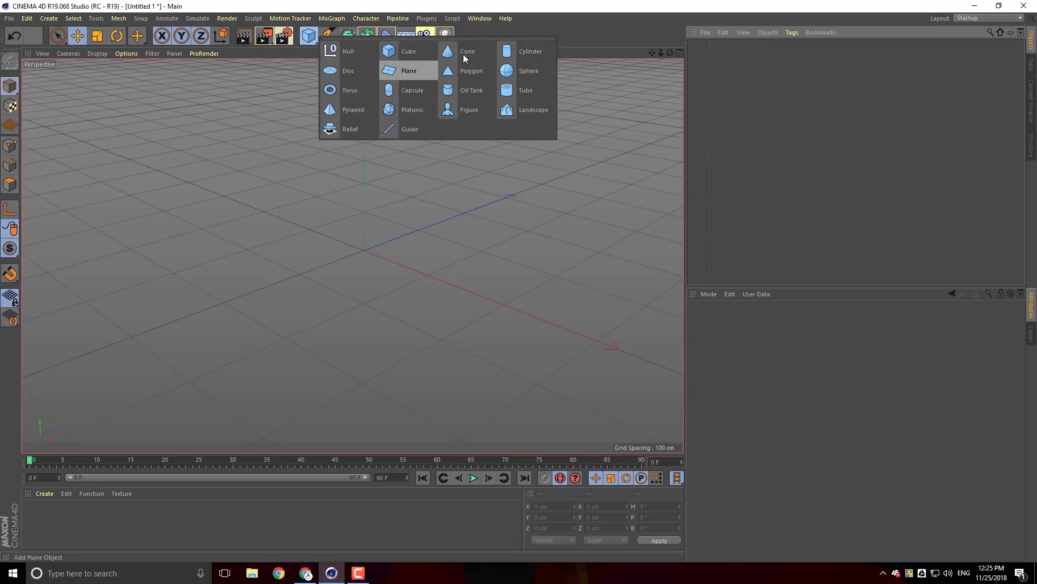
pyautogui.click(523, 73)
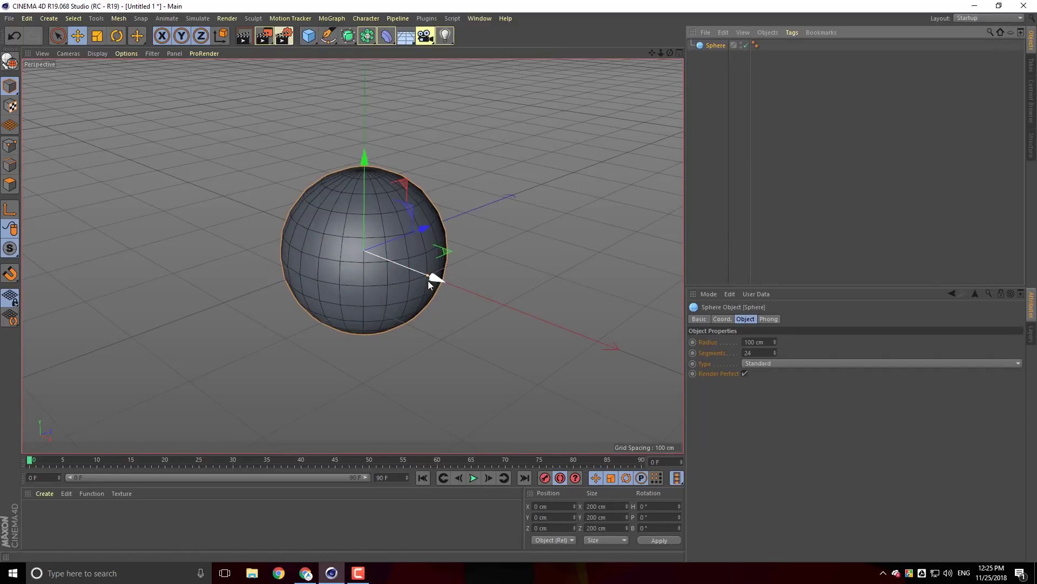
pyautogui.moveTo(431, 279); pyautogui.dragTo(472, 286)
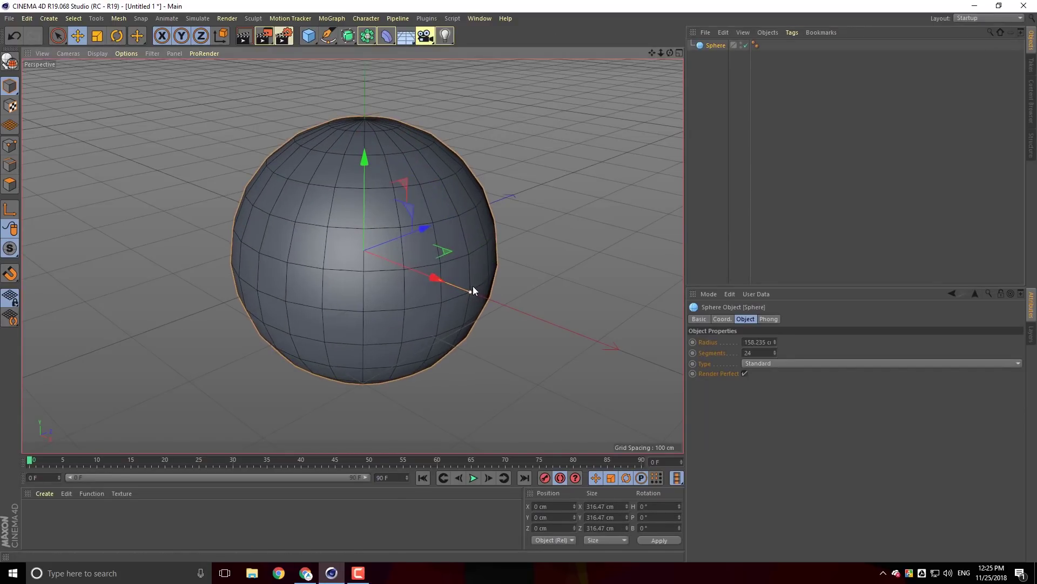
pyautogui.click(775, 351)
pyautogui.click(776, 351)
pyautogui.click(775, 350)
pyautogui.click(775, 351)
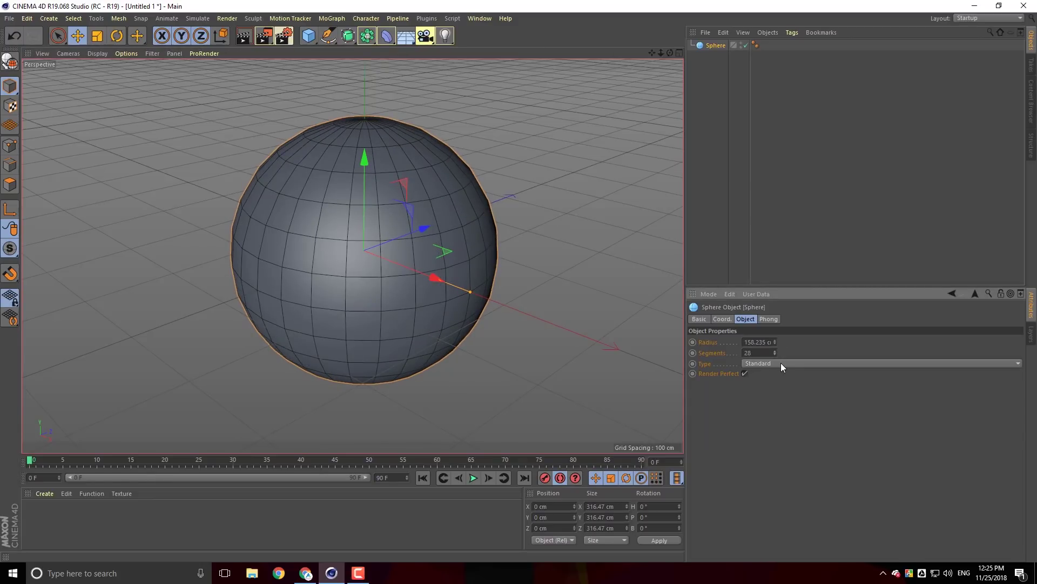
pyautogui.click(780, 362)
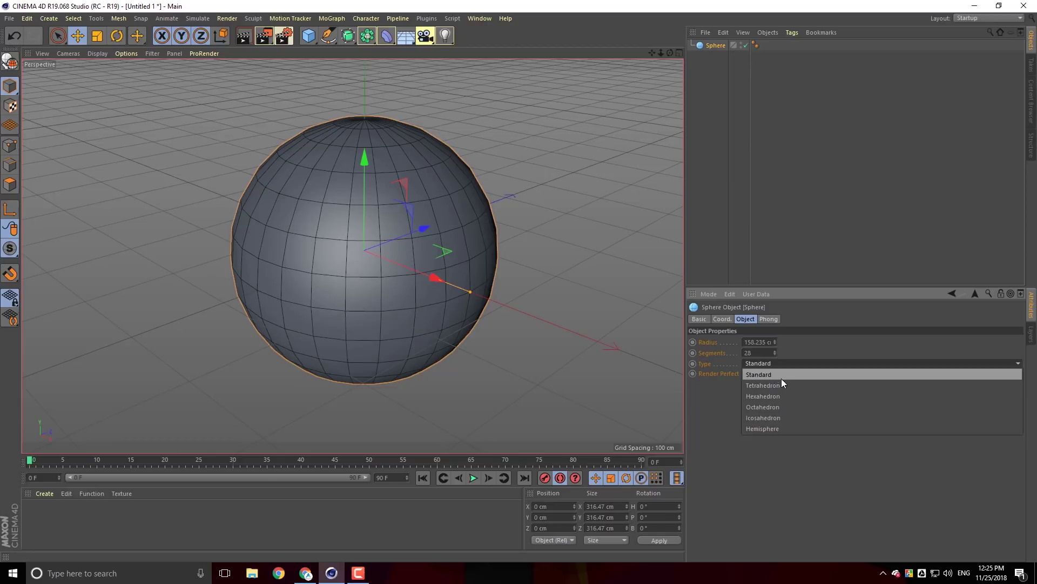
pyautogui.click(779, 384)
pyautogui.click(788, 362)
pyautogui.click(773, 391)
pyautogui.click(793, 361)
pyautogui.click(793, 405)
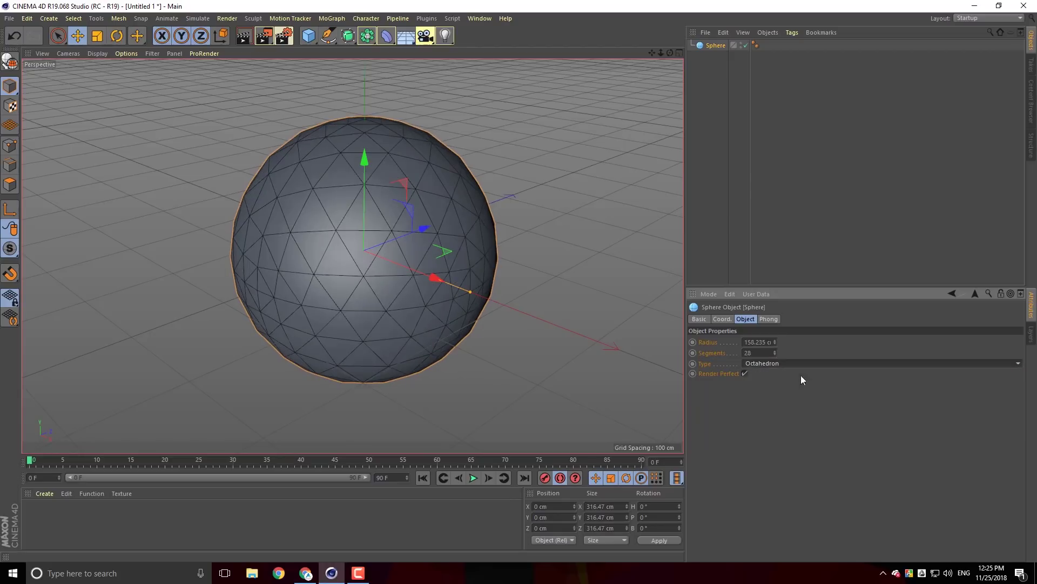
pyautogui.click(804, 361)
pyautogui.click(805, 414)
pyautogui.click(795, 361)
pyautogui.click(788, 427)
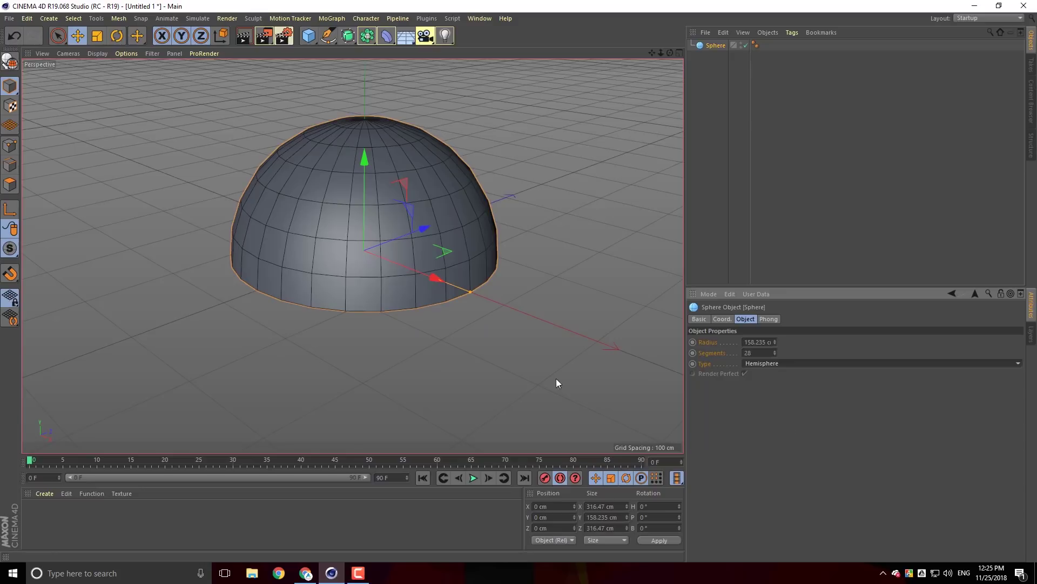
pyautogui.click(776, 362)
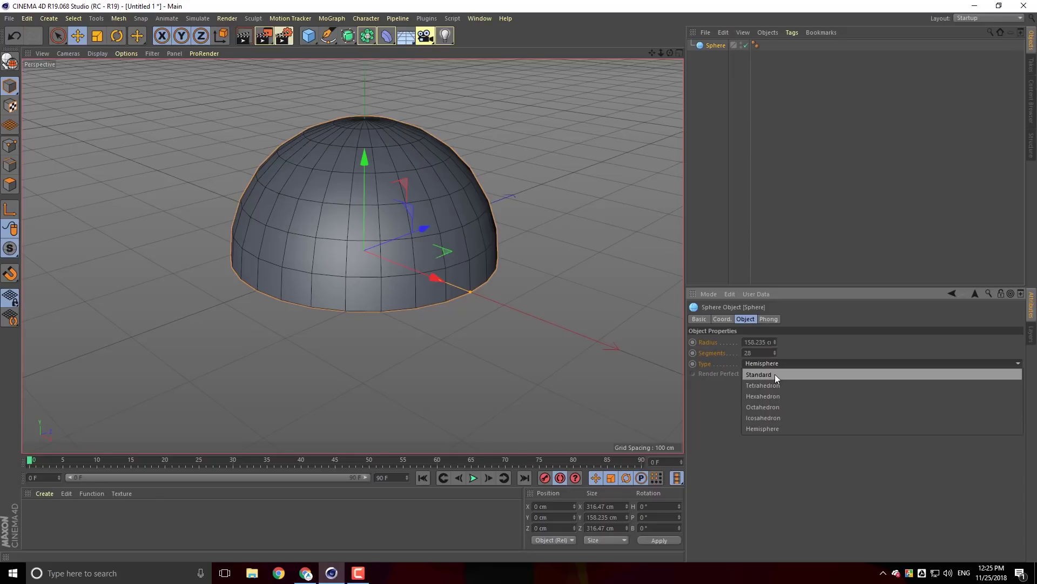
pyautogui.click(775, 374)
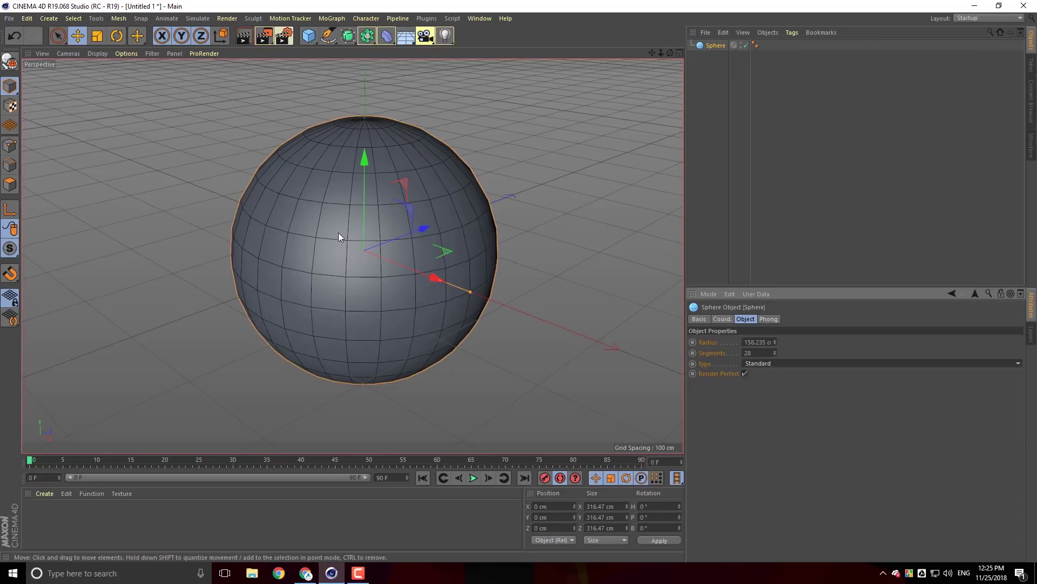
pyautogui.click(718, 44)
pyautogui.press('Delete')
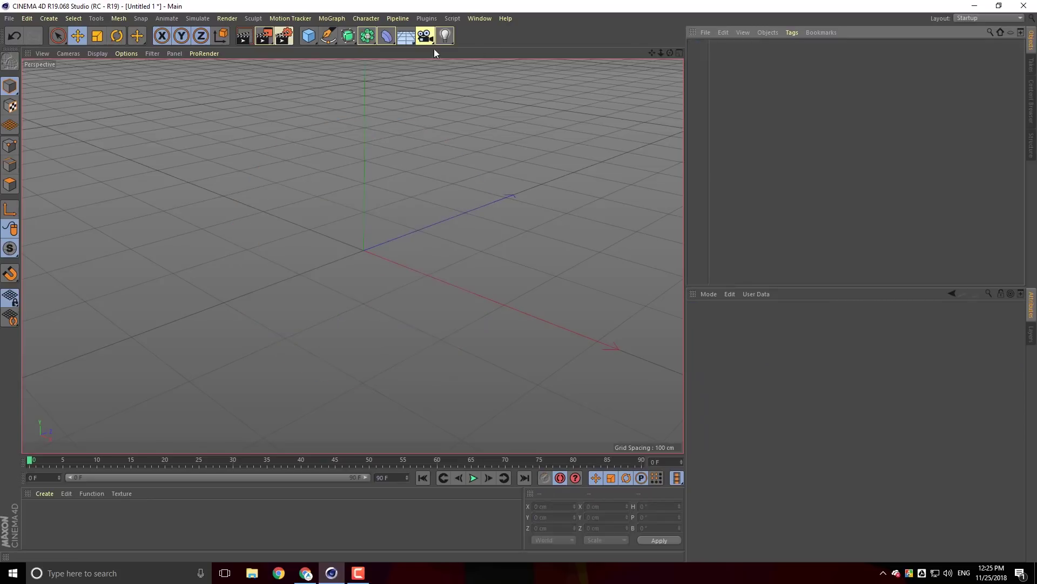
# - Add a tube, adjust its hole and width, and make it about 230 cm tall
pyautogui.click(308, 35)
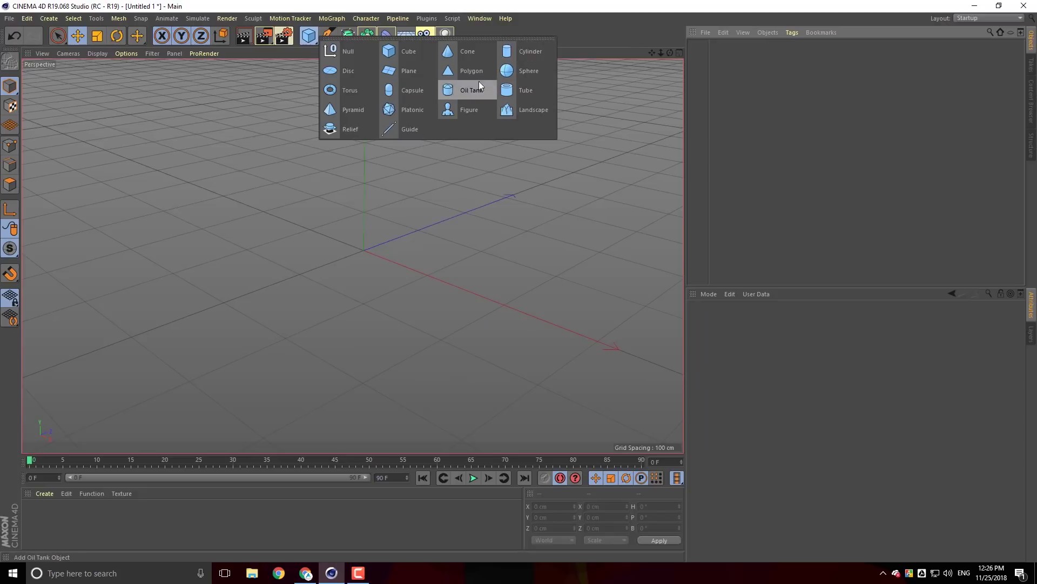
pyautogui.click(522, 88)
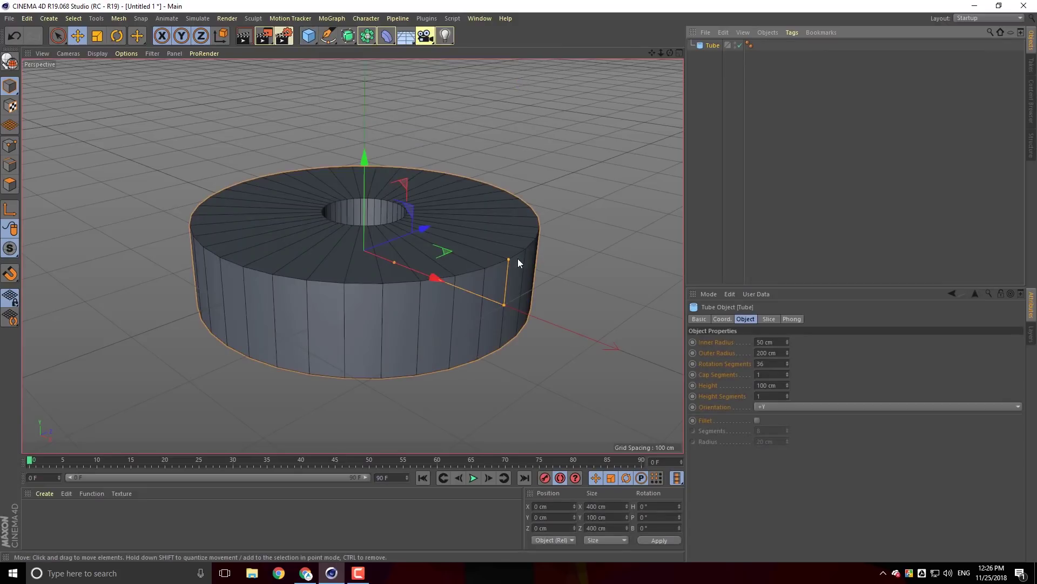
pyautogui.moveTo(394, 264); pyautogui.dragTo(426, 274)
pyautogui.moveTo(502, 302); pyautogui.dragTo(496, 302)
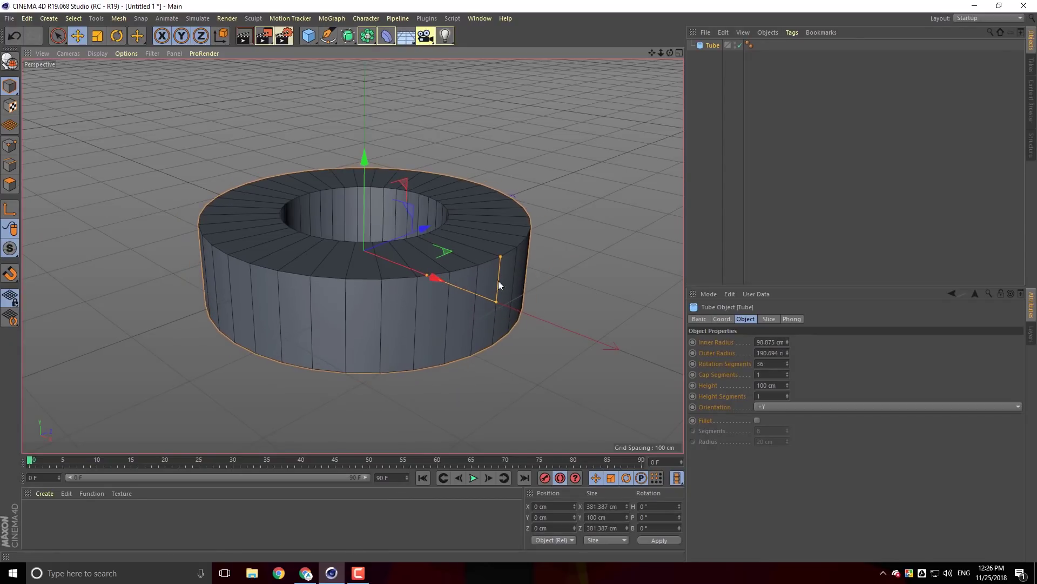
pyautogui.moveTo(498, 256); pyautogui.dragTo(500, 192)
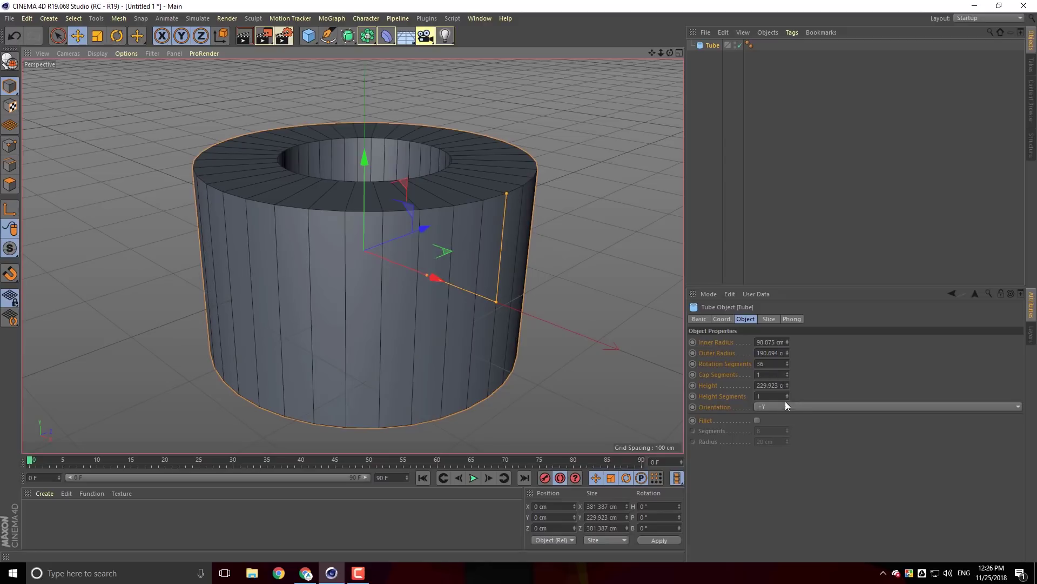
# - Fillet the tube's edges, adjust the fillet radius and segments, then delete the tube
pyautogui.click(757, 420)
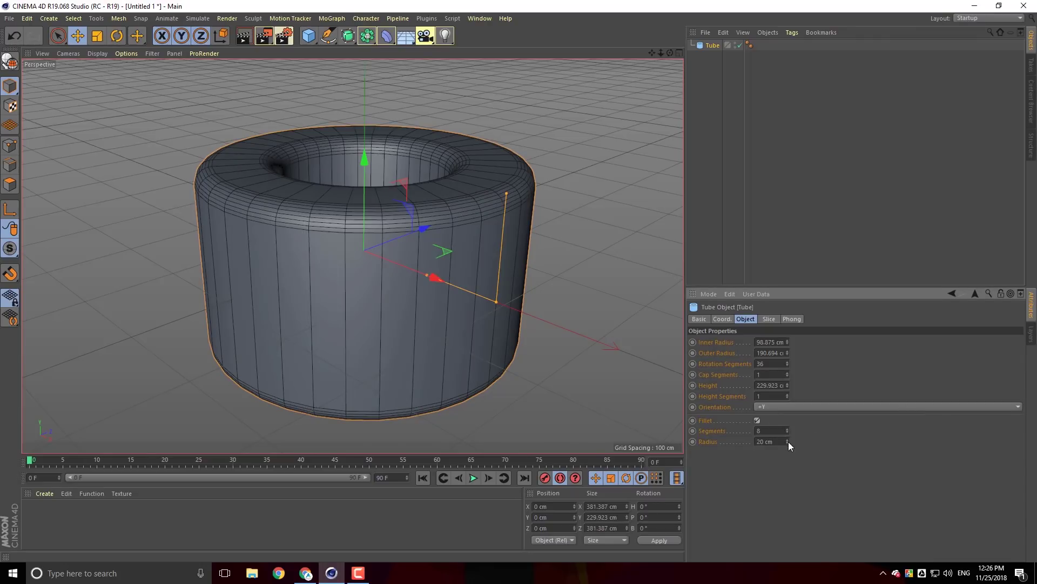
pyautogui.moveTo(787, 439); pyautogui.dragTo(789, 416)
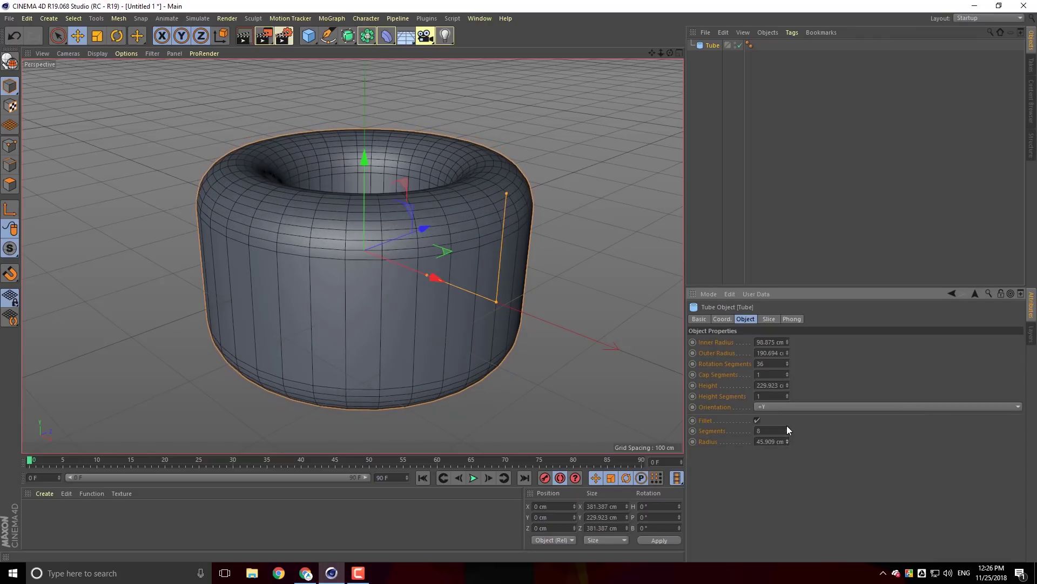
pyautogui.moveTo(786, 430)
pyautogui.mouseDown()
pyautogui.moveTo(788, 460)
pyautogui.moveTo(787, 422)
pyautogui.mouseUp()
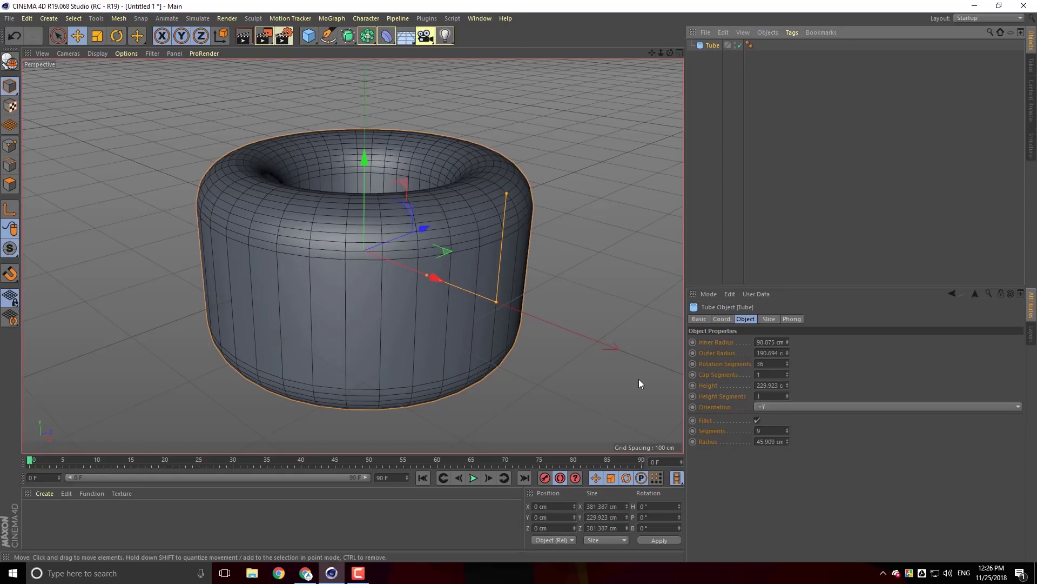
pyautogui.press('Delete')
# - Add the missing space after 'E.R.T,' in item 4 of the outline, then return to Cinema 4D
pyautogui.click(312, 566)
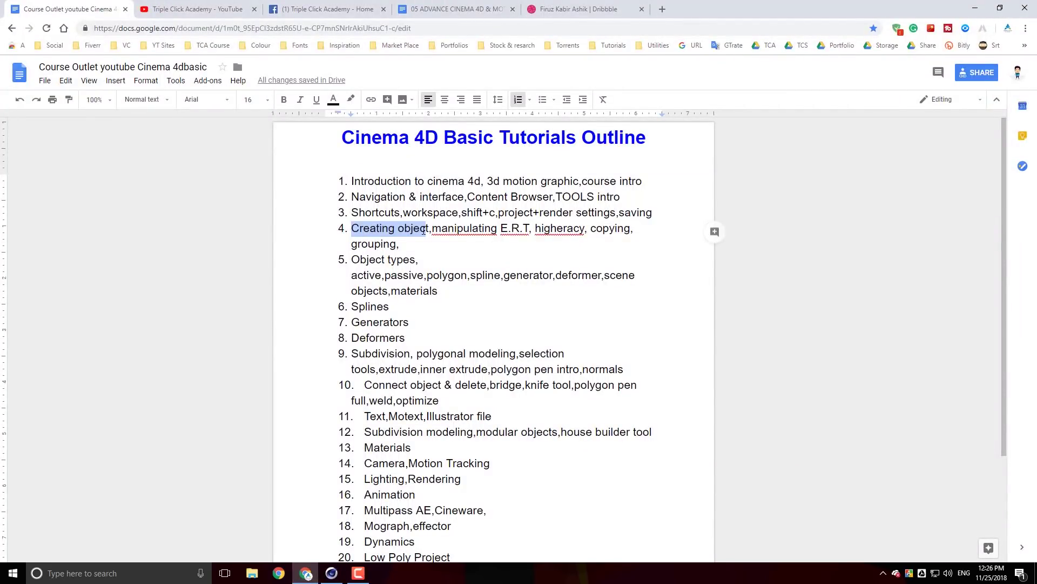
pyautogui.click(532, 230)
pyautogui.hotkey('alt', 'Tab')
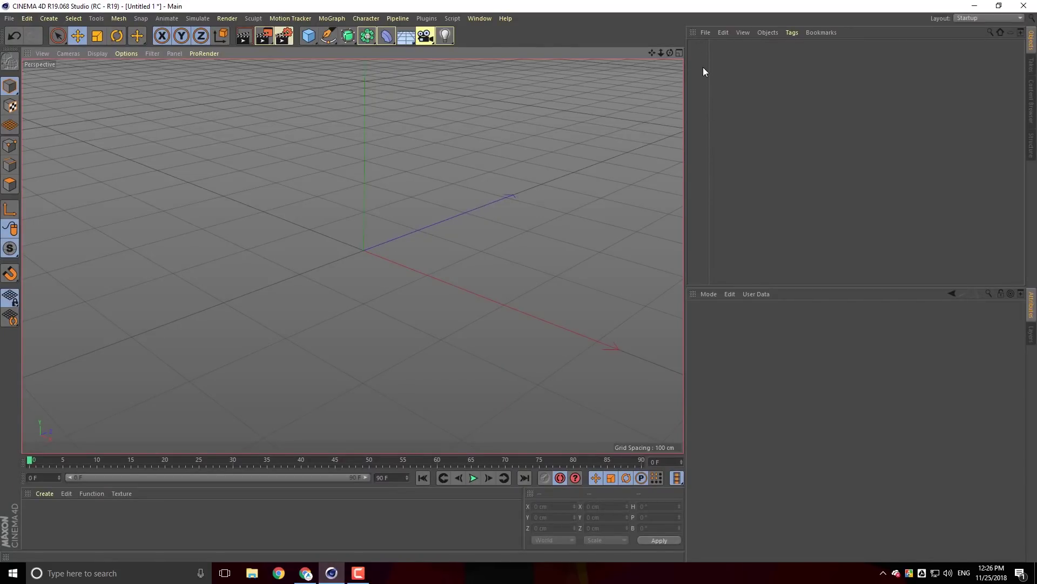
# - Add a tube and widen its inner radius to about 132 cm
pyautogui.click(311, 38)
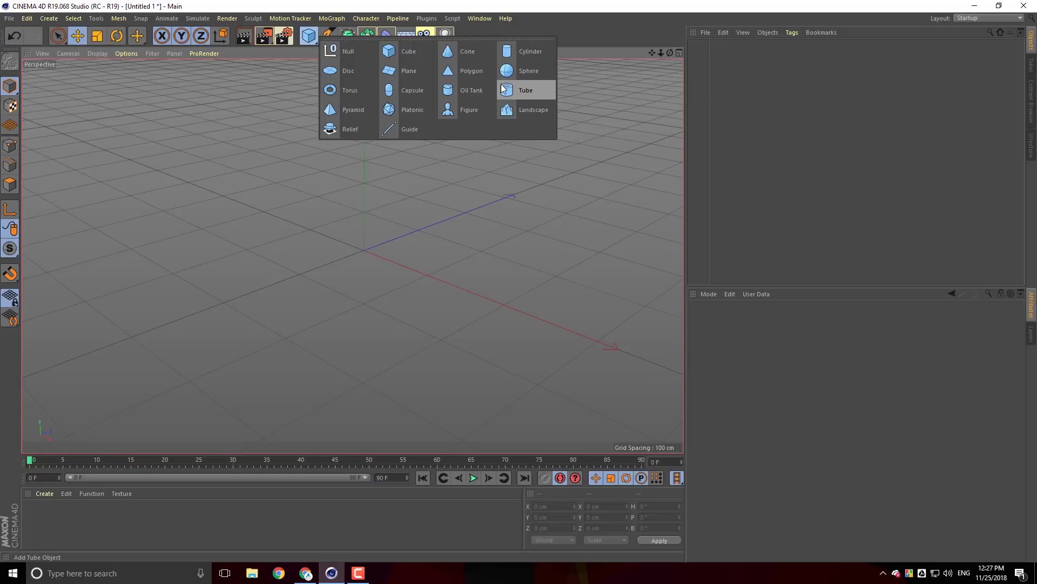
pyautogui.click(528, 87)
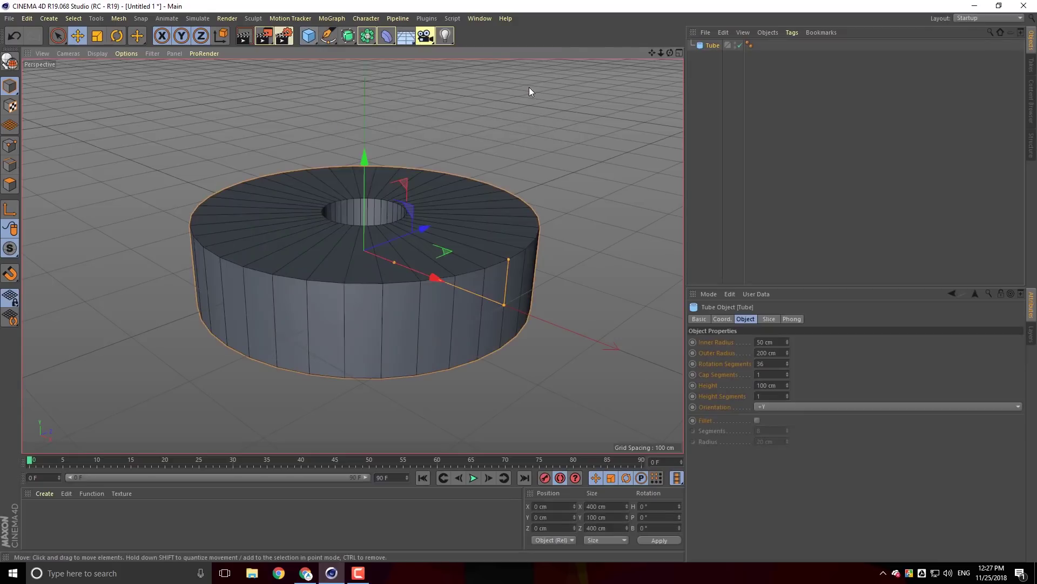
pyautogui.moveTo(394, 262); pyautogui.dragTo(454, 282)
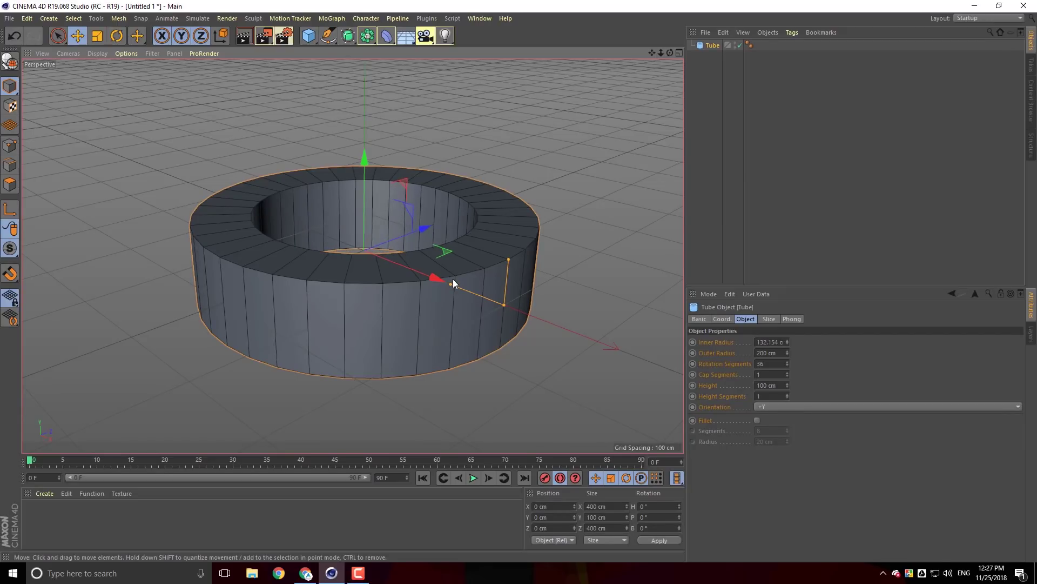
pyautogui.scroll(-5, 416, 238)
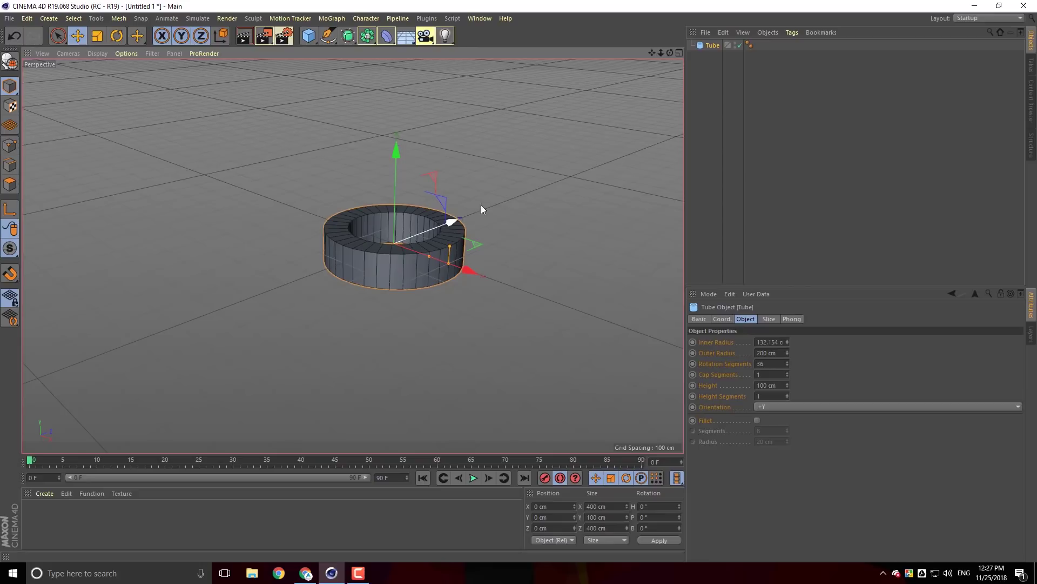
# - Copy the tube along Z to 756.871 cm, then delete both tubes
pyautogui.keyDown('ctrl'); pyautogui.moveTo(454, 220); pyautogui.dragTo(586, 185); pyautogui.keyUp('ctrl')
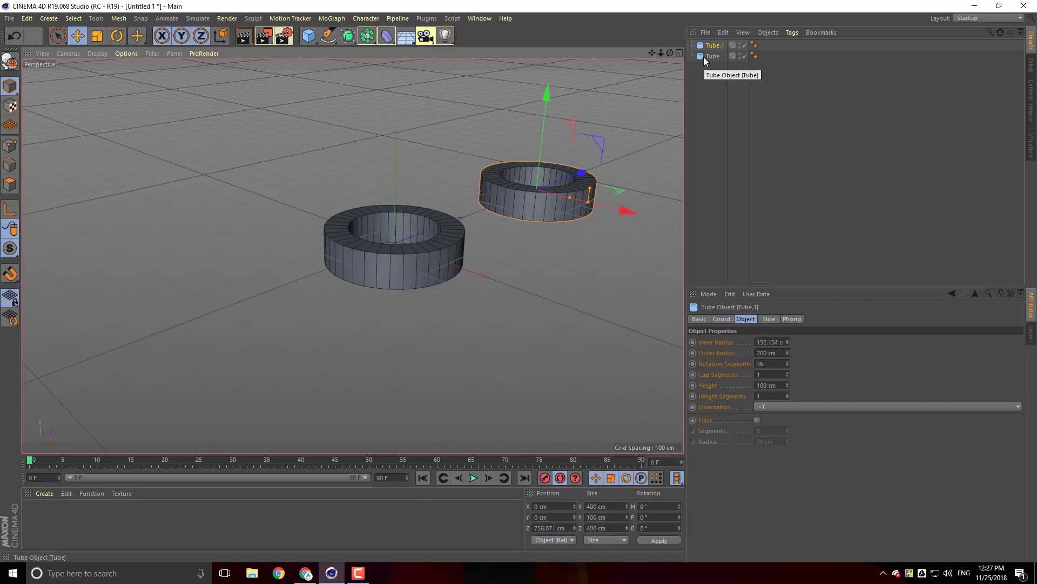
pyautogui.hotkey('ctrl', 'a')
pyautogui.press('Delete')
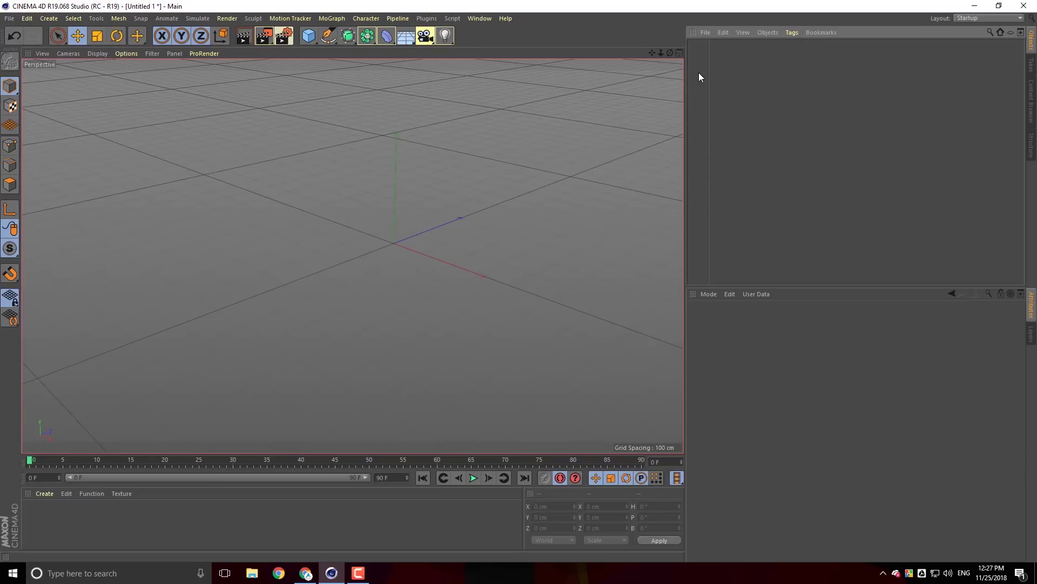
# - Add a new tube with its inner radius widened to about 135 cm
pyautogui.click(309, 35)
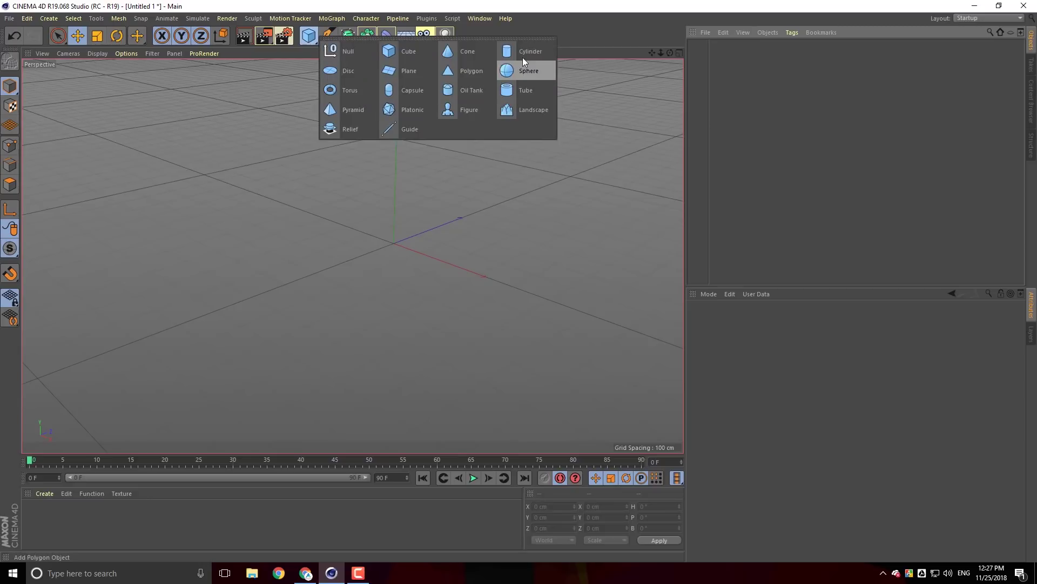
pyautogui.click(524, 88)
pyautogui.moveTo(408, 252); pyautogui.dragTo(429, 266)
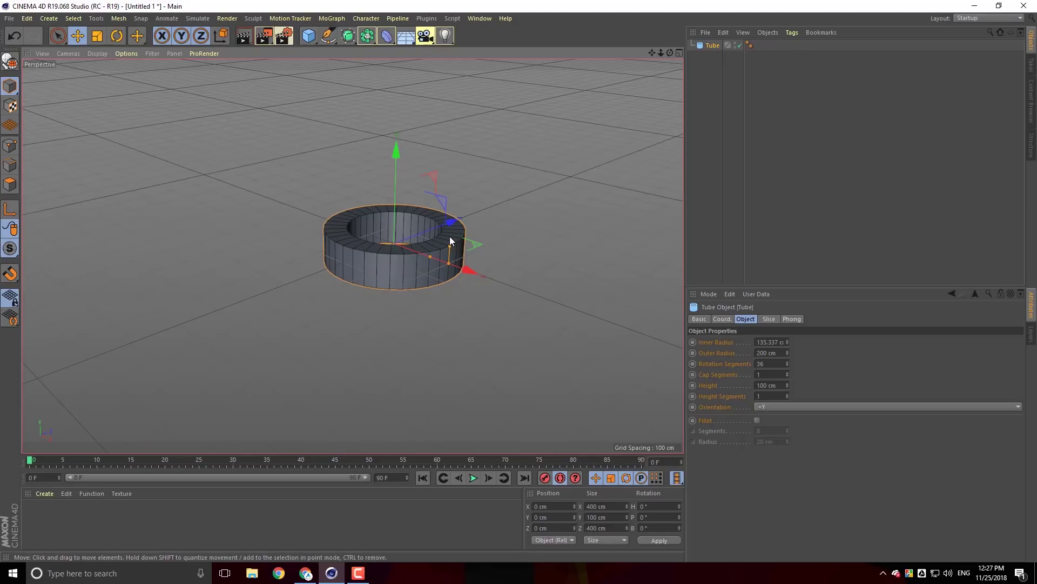
# - Duplicate the tube as Tube.1 and raise it to Y 237.677 cm above the original
pyautogui.click(712, 48)
pyautogui.keyDown('ctrl'); pyautogui.moveTo(715, 82); pyautogui.dragTo(709, 56); pyautogui.keyUp('ctrl')
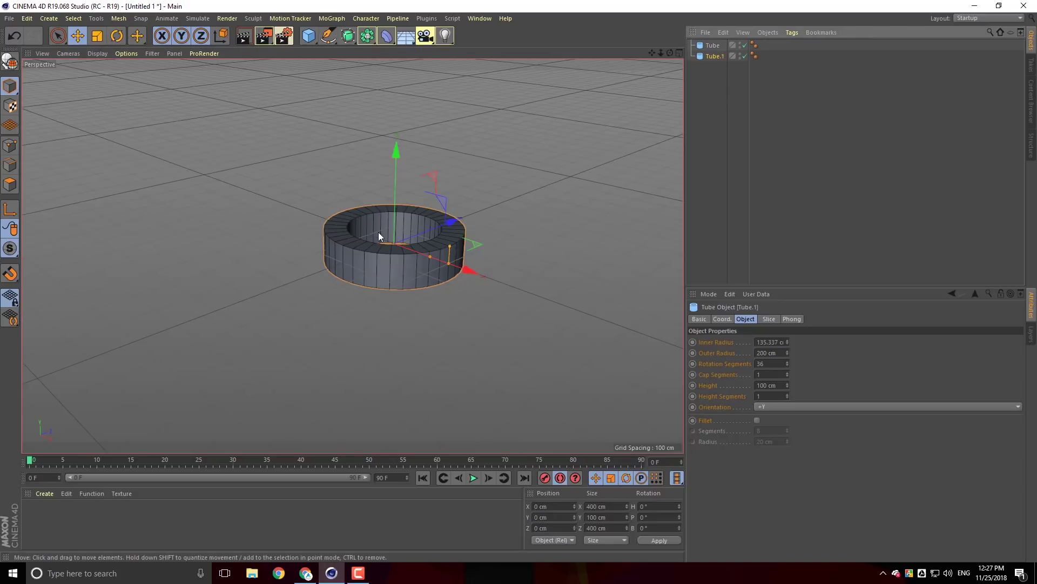
pyautogui.moveTo(397, 146); pyautogui.dragTo(403, 66)
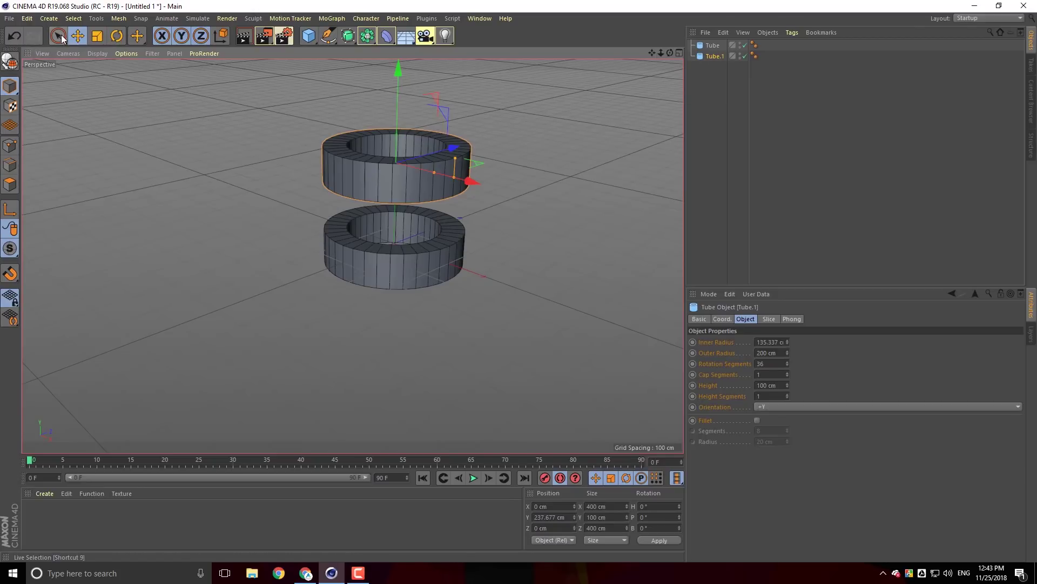
# - Try rotating the upper and lower tubes, undo both rotations, and deselect
pyautogui.press('r')
pyautogui.moveTo(361, 156); pyautogui.dragTo(400, 111)
pyautogui.hotkey('ctrl', 'z')
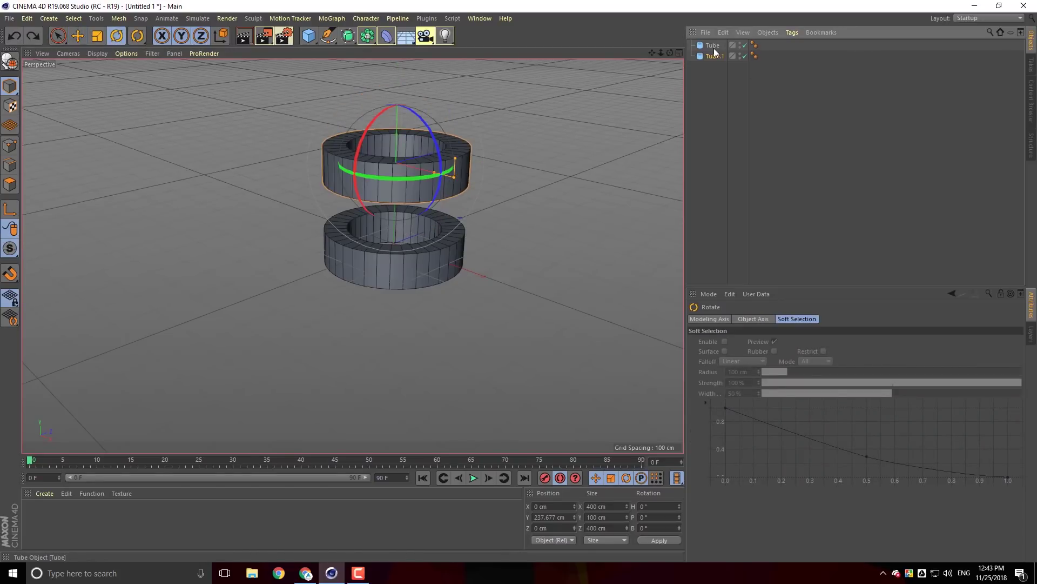
pyautogui.click(403, 198)
pyautogui.moveTo(381, 204); pyautogui.dragTo(365, 215)
pyautogui.hotkey('ctrl', 'z')
pyautogui.click(717, 82)
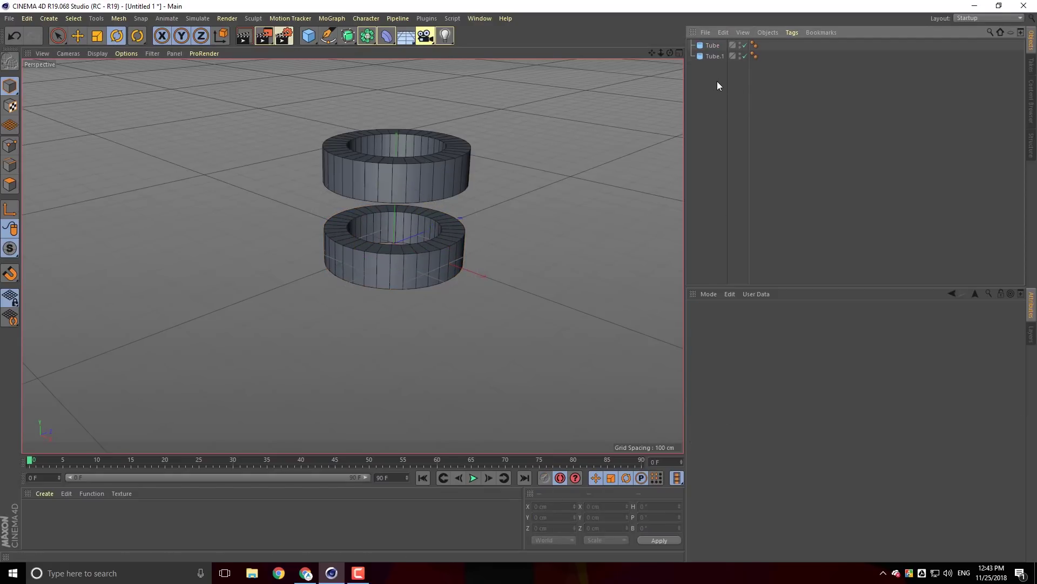
# - Group both tubes under a Null, then undo a trial rotation of the group
pyautogui.moveTo(718, 86); pyautogui.dragTo(704, 41)
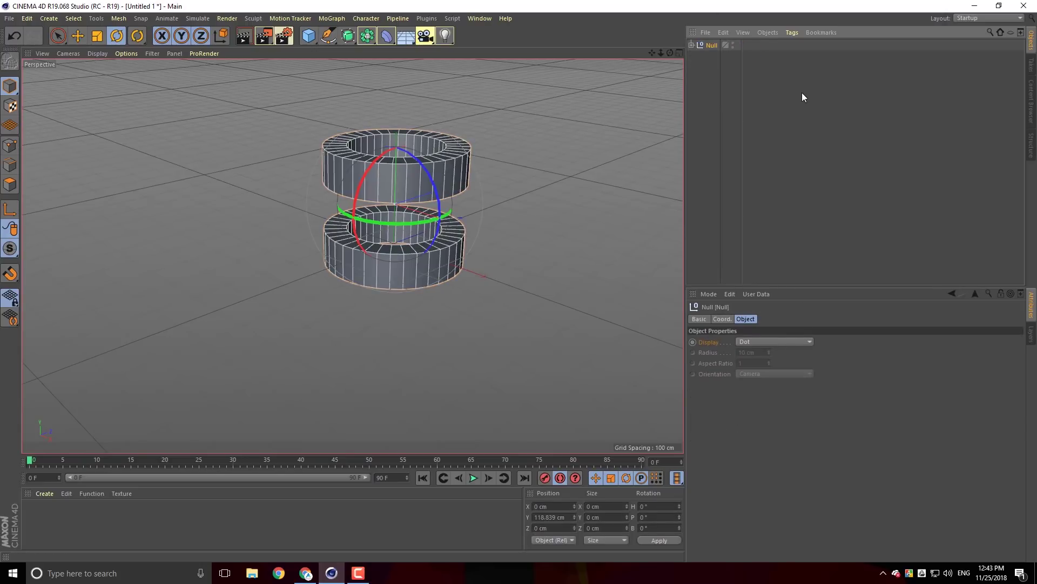
pyautogui.click(801, 98)
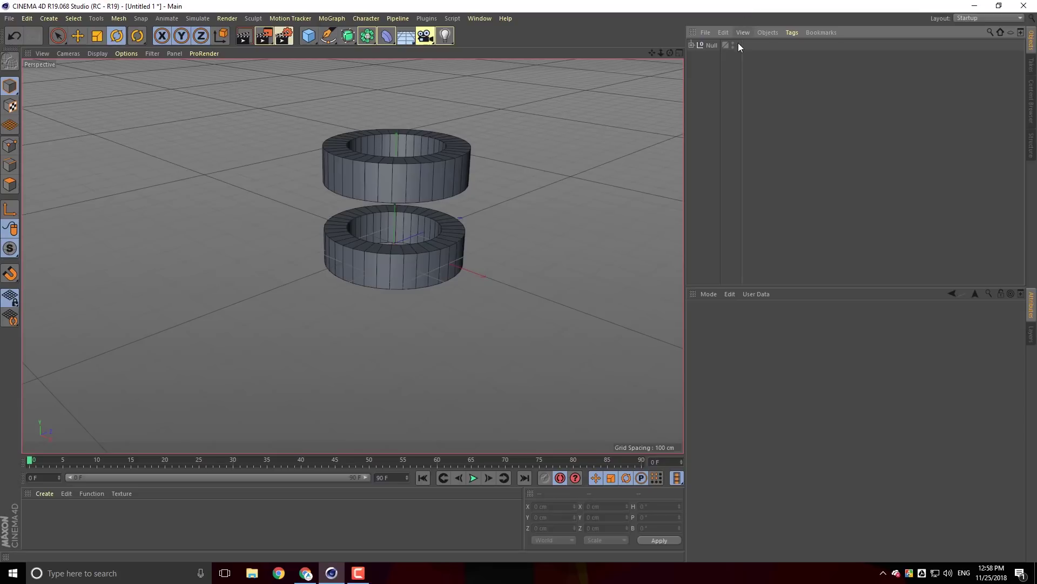
pyautogui.click(711, 46)
pyautogui.moveTo(360, 202)
pyautogui.mouseDown()
pyautogui.moveTo(365, 185)
pyautogui.moveTo(426, 145)
pyautogui.moveTo(384, 174)
pyautogui.moveTo(365, 211)
pyautogui.mouseUp()
pyautogui.hotkey('ctrl', 'z')
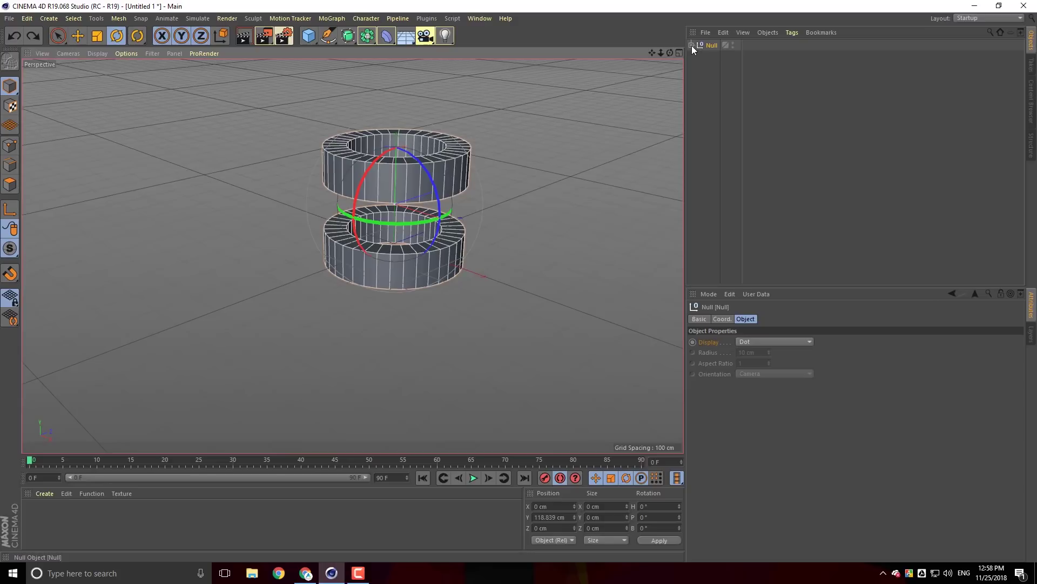
# - Stand Tube.1 on its edge by rotating it -90° in pitch
pyautogui.click(691, 46)
pyautogui.click(723, 66)
pyautogui.click(721, 67)
pyautogui.moveTo(360, 143); pyautogui.dragTo(413, 111)
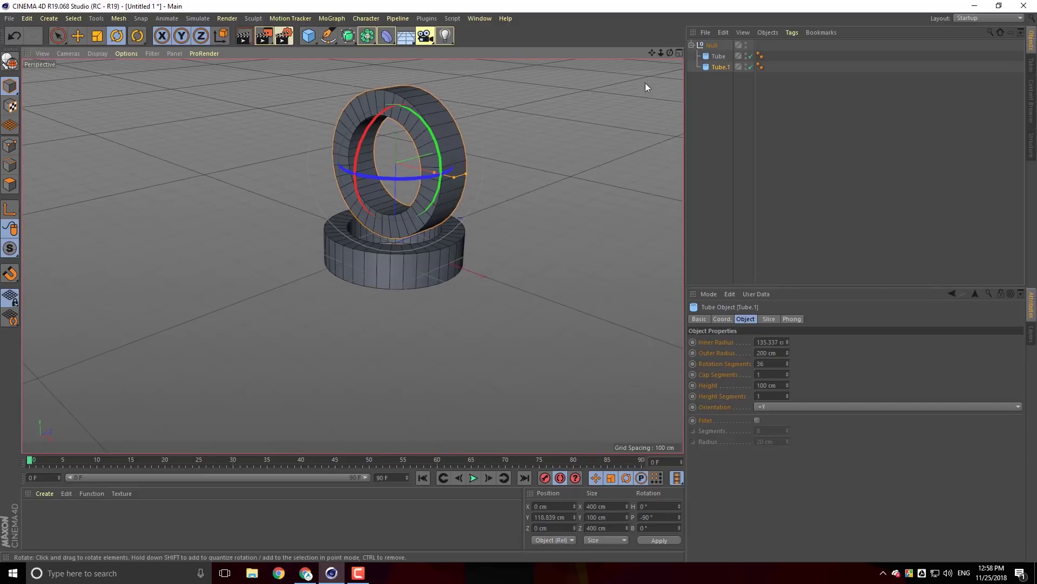
# - Try tilting the whole Null group, undo it, and collapse the Null
pyautogui.click(712, 46)
pyautogui.moveTo(365, 179); pyautogui.dragTo(362, 210)
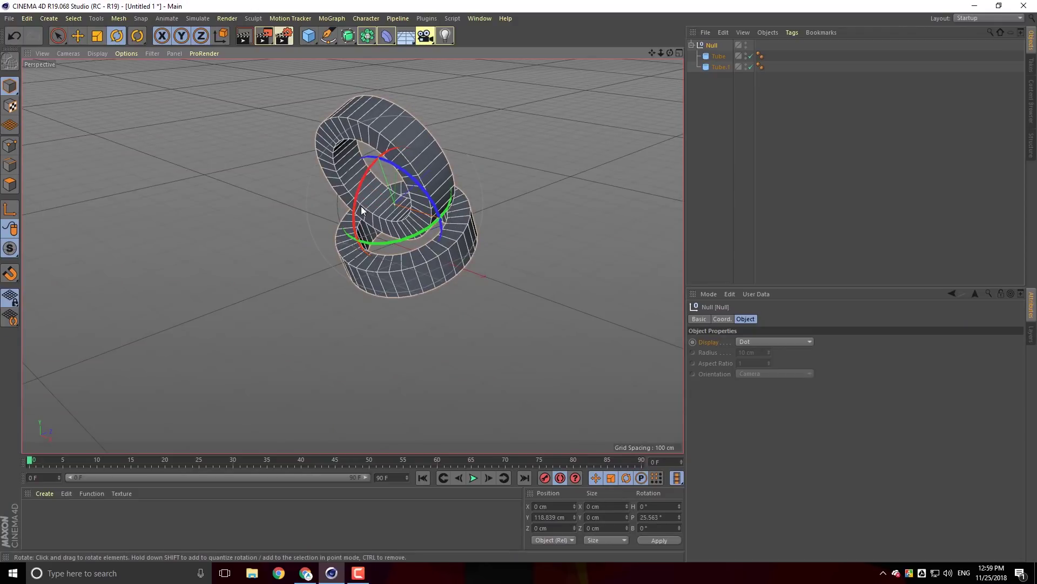
pyautogui.hotkey('ctrl', 'z')
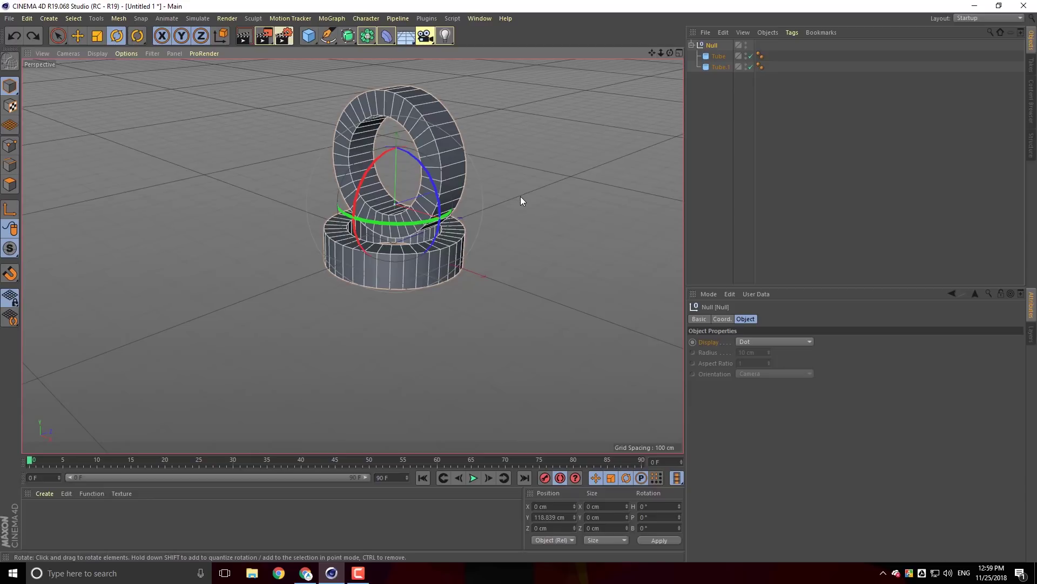
pyautogui.click(692, 45)
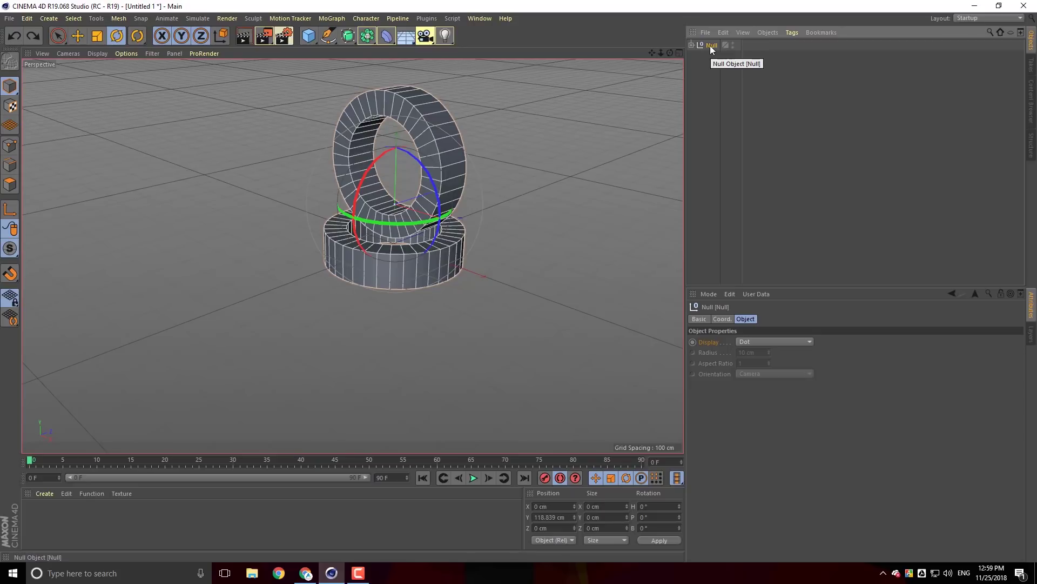
# - Duplicate the tube group as Null.1 and move it along Z beside the original
pyautogui.keyDown('ctrl'); pyautogui.moveTo(707, 62); pyautogui.dragTo(708, 64); pyautogui.keyUp('ctrl')
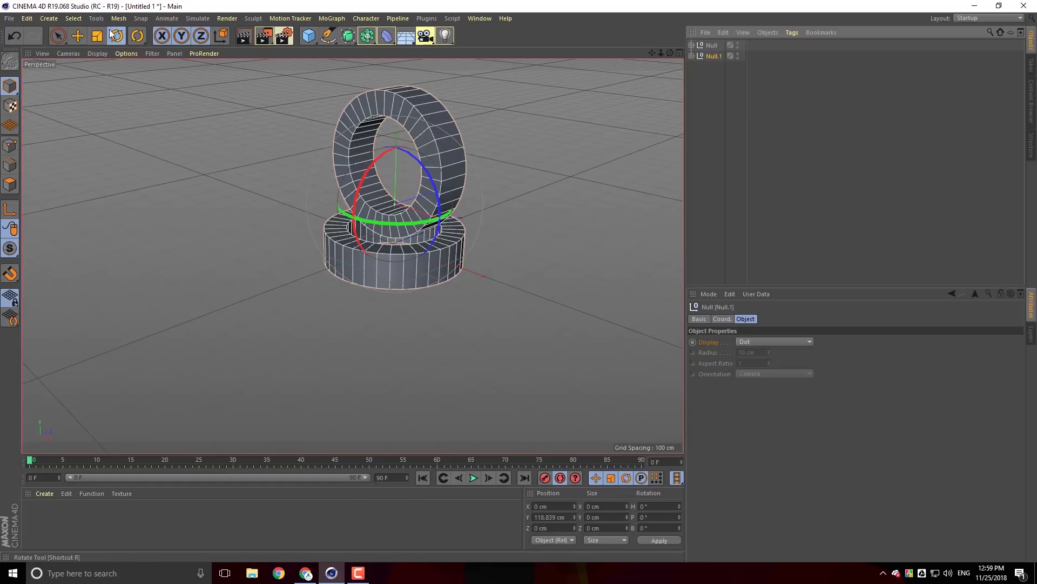
pyautogui.click(74, 36)
pyautogui.moveTo(452, 188); pyautogui.dragTo(583, 158)
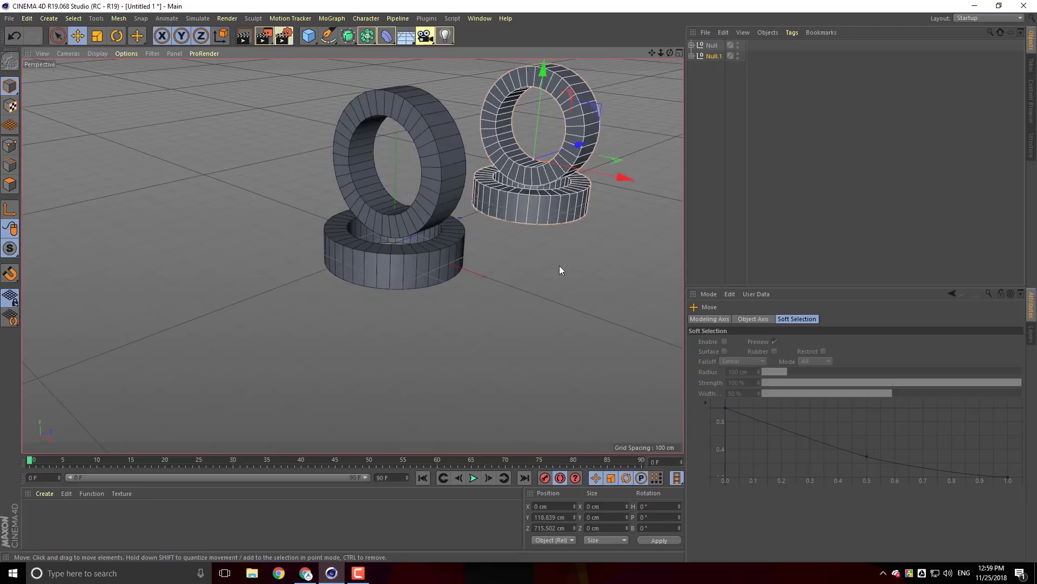
# - Add a 50 cm-radius, 200 cm-tall cylinder to the scene
pyautogui.click(565, 339)
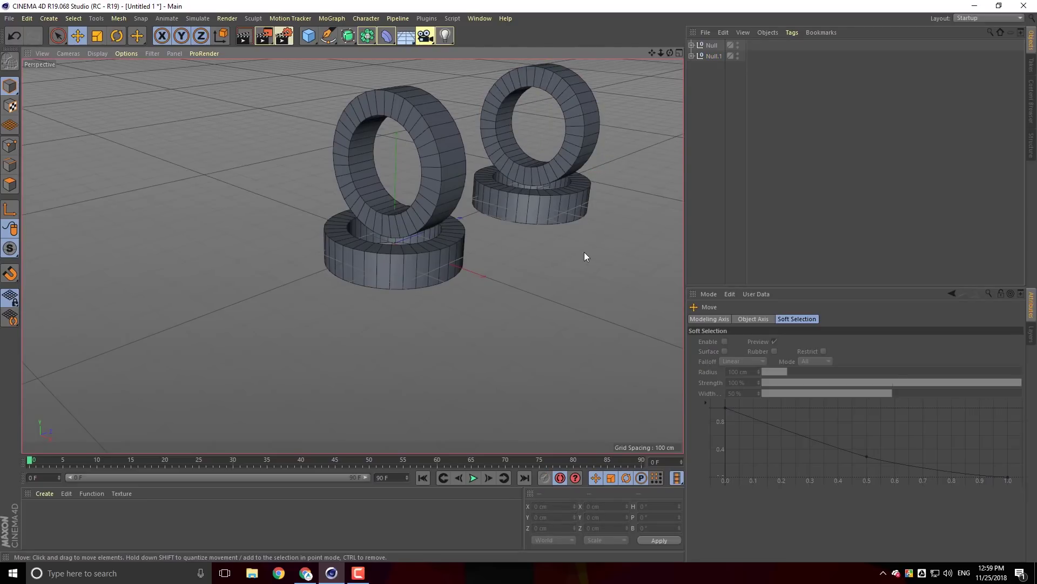
pyautogui.moveTo(558, 273)
pyautogui.keyDown('alt'); pyautogui.mouseDown()
pyautogui.moveTo(456, 291)
pyautogui.moveTo(506, 307)
pyautogui.moveTo(494, 262)
pyautogui.moveTo(477, 302)
pyautogui.moveTo(530, 301)
pyautogui.moveTo(560, 285)
pyautogui.mouseUp(); pyautogui.keyUp('alt')
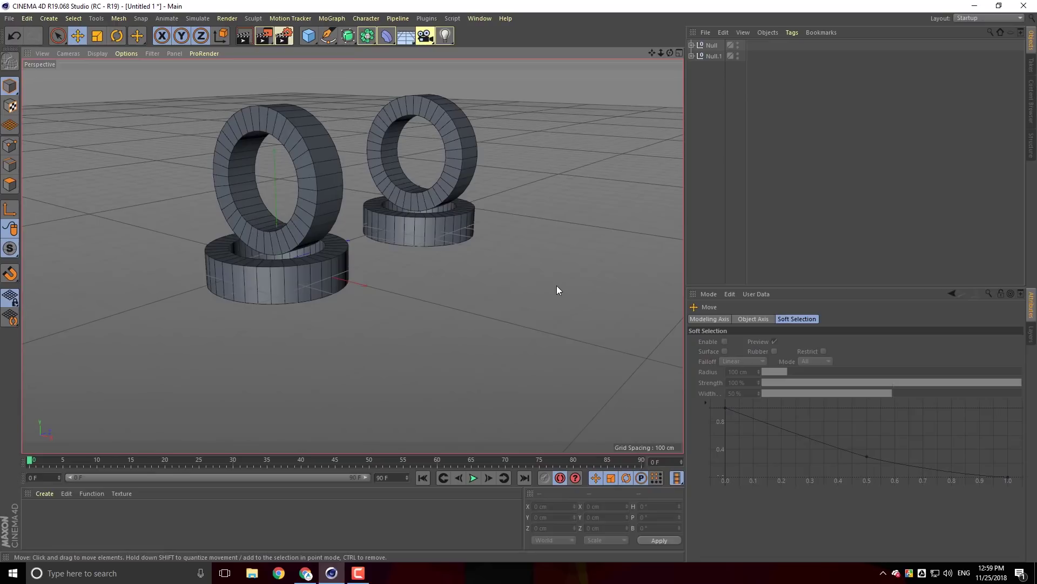
pyautogui.moveTo(309, 36); pyautogui.dragTo(531, 57)
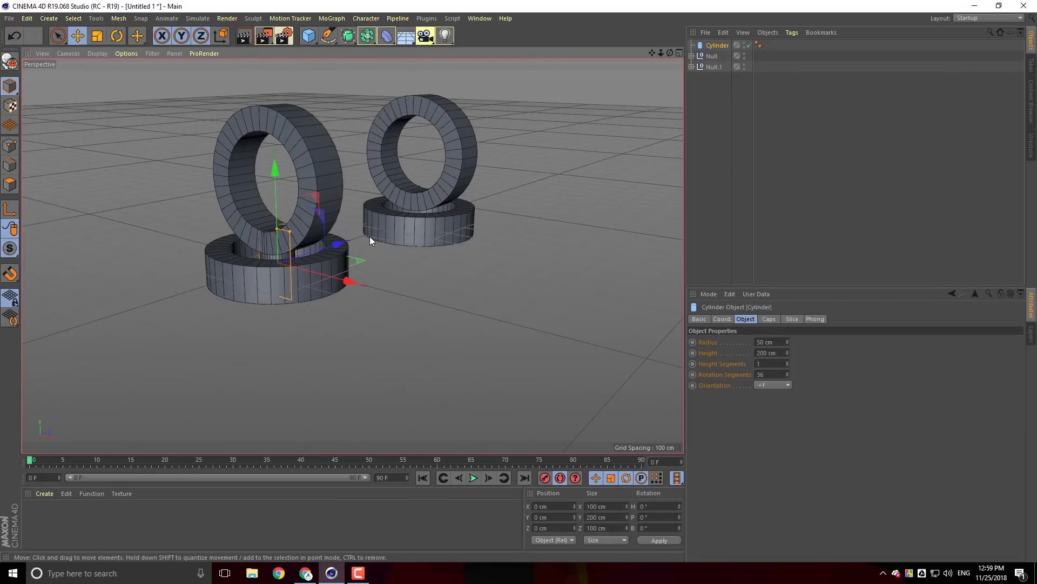
# - Lay the cylinder flat at -90° pitch and lengthen it to 973.661 cm
pyautogui.press('r')
pyautogui.moveTo(239, 250); pyautogui.dragTo(296, 216)
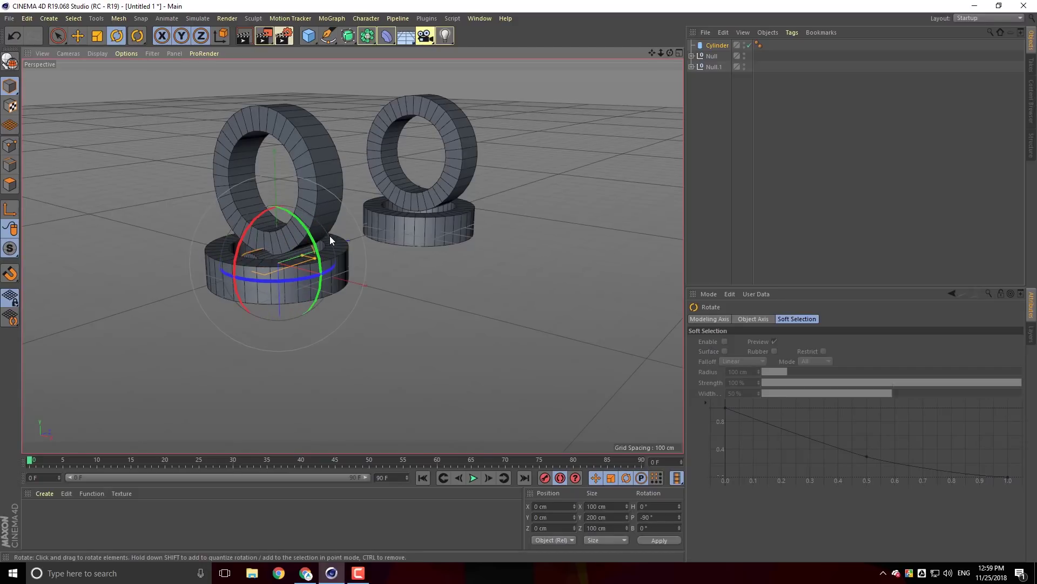
pyautogui.moveTo(302, 256); pyautogui.dragTo(381, 232)
# - Raise the axle to ring height, slide it through both rings, and show four views
pyautogui.press('e')
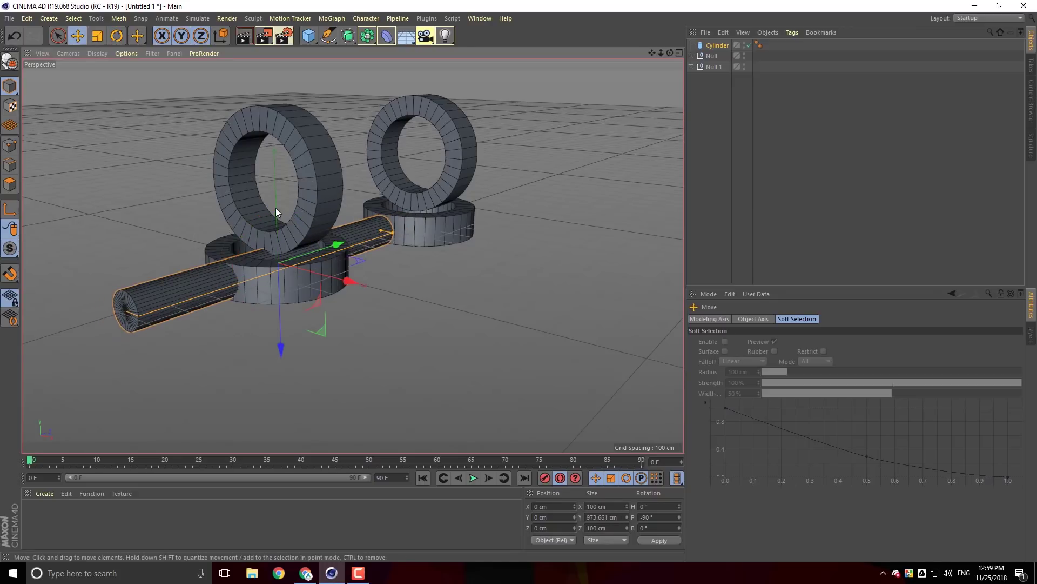
pyautogui.moveTo(280, 346); pyautogui.dragTo(287, 262)
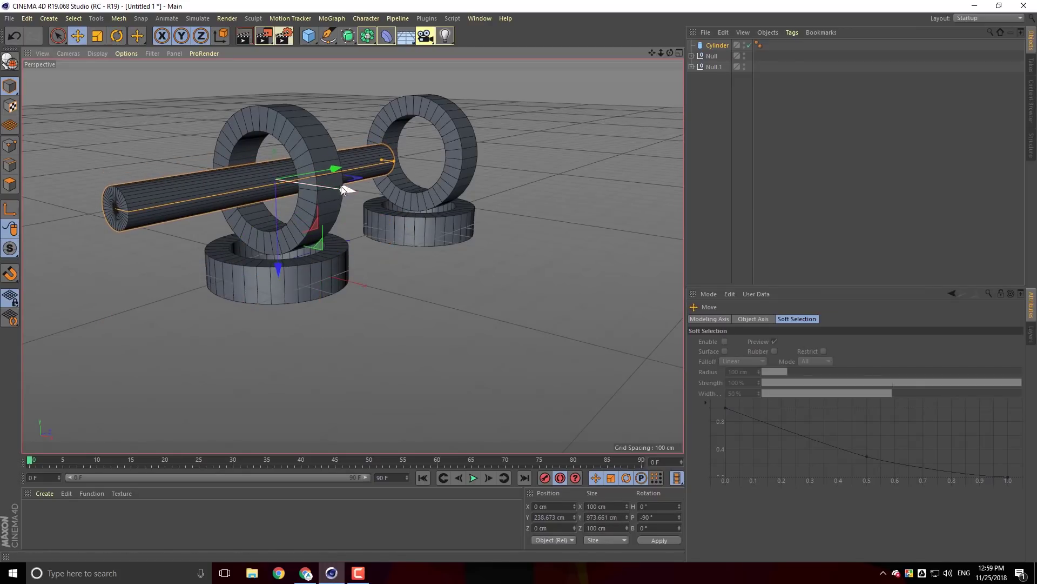
pyautogui.moveTo(338, 170); pyautogui.dragTo(402, 164)
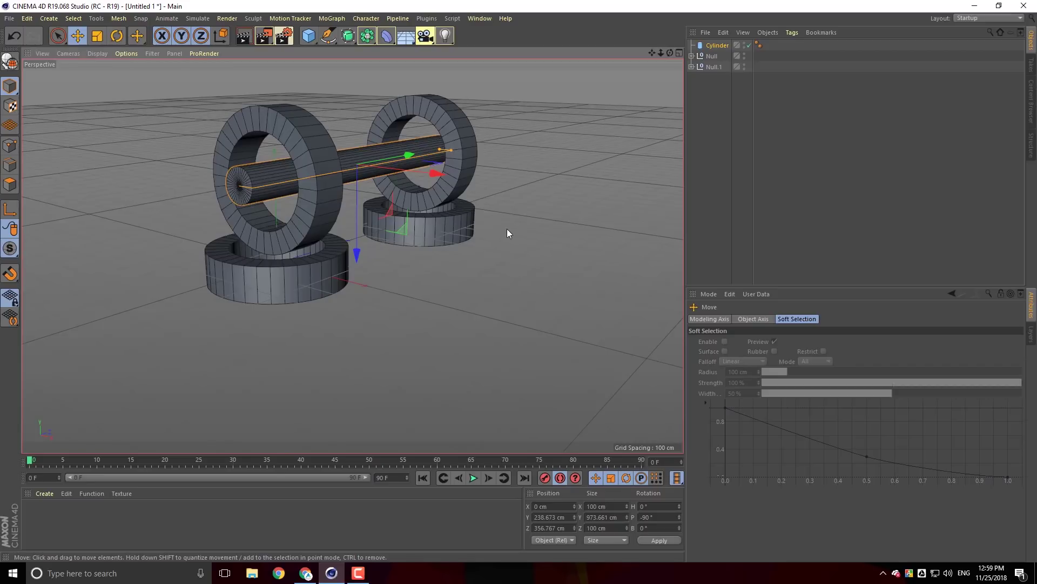
pyautogui.click(679, 53)
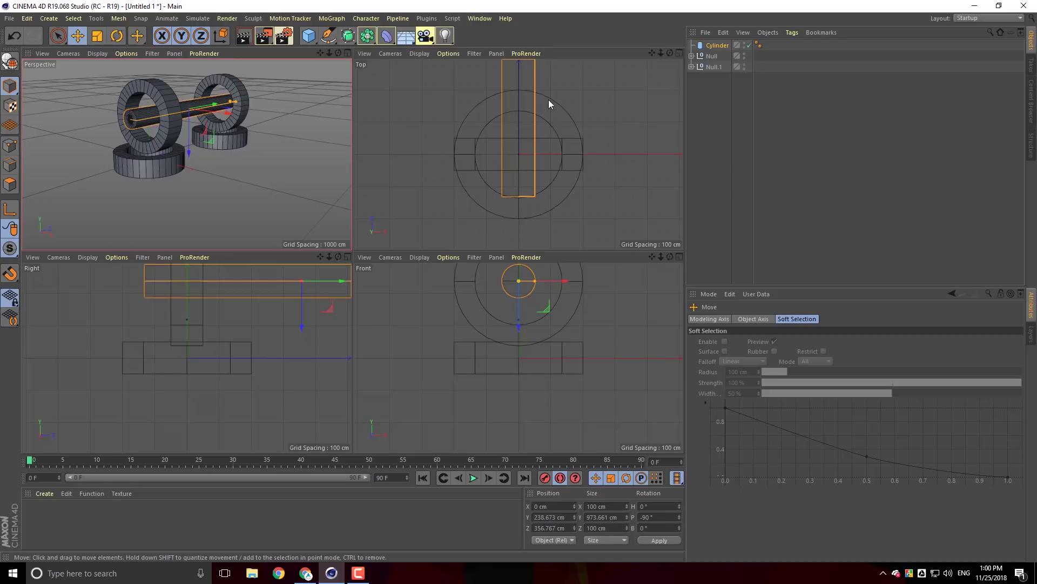
# - Inspect the rings in the Front view and start enlarging the cylinder's radius
pyautogui.middleClick(476, 354)
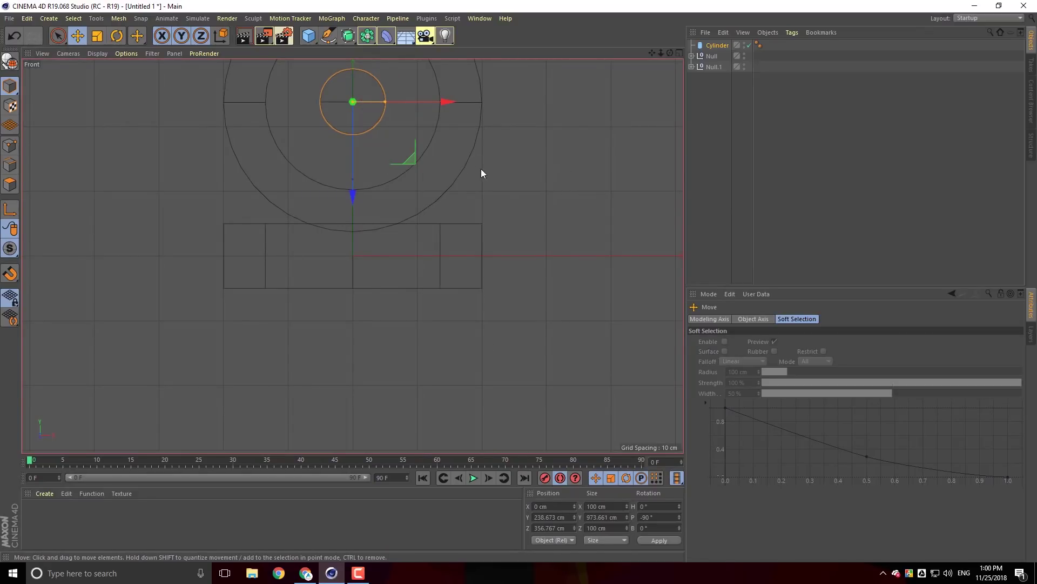
pyautogui.keyDown('alt'); pyautogui.moveTo(479, 168); pyautogui.dragTo(489, 275, button='middle'); pyautogui.keyUp('alt')
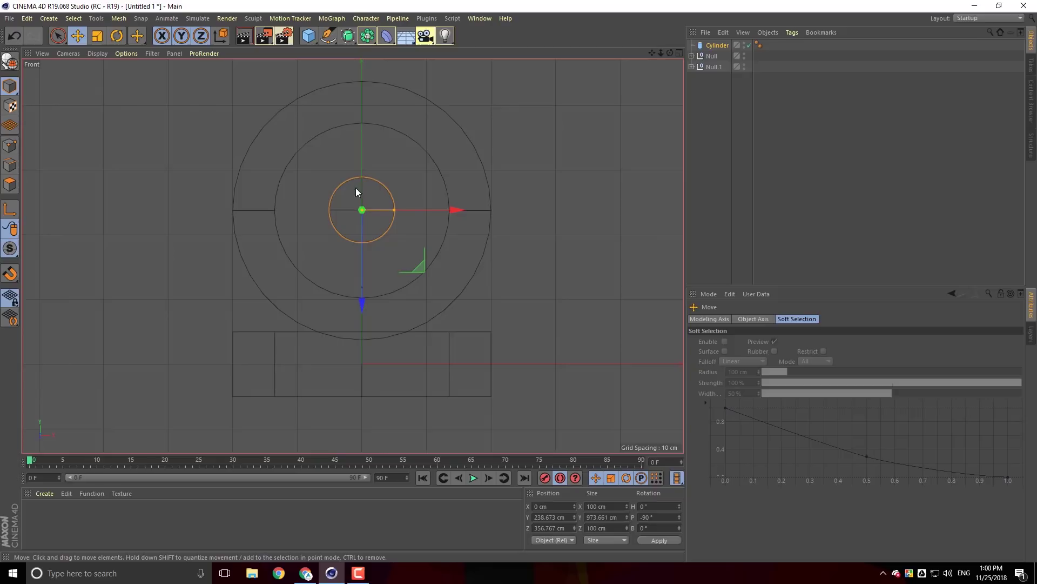
pyautogui.middleClick(528, 214)
pyautogui.middleClick(158, 106)
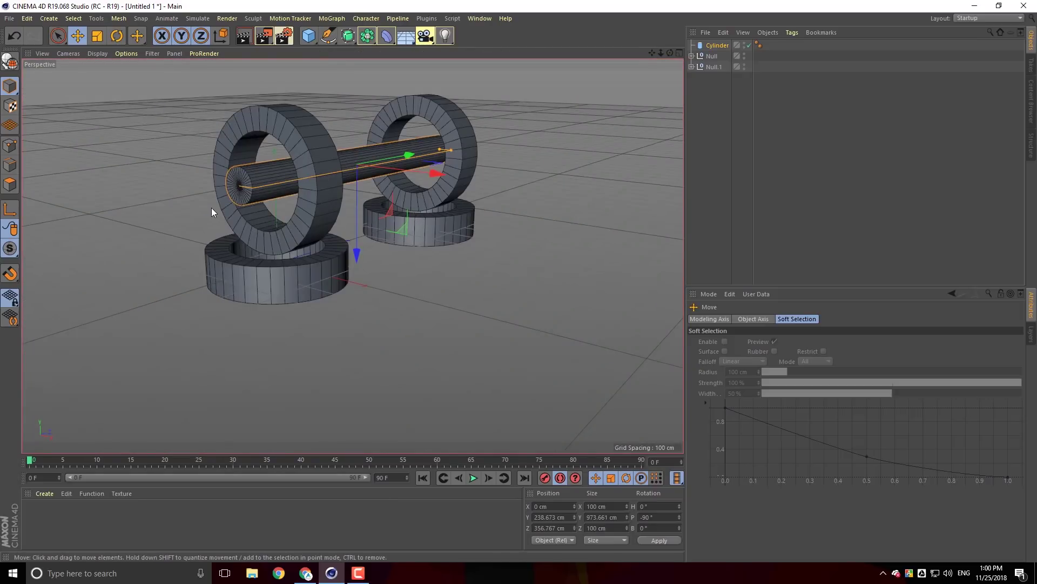
pyautogui.moveTo(452, 148); pyautogui.dragTo(461, 153)
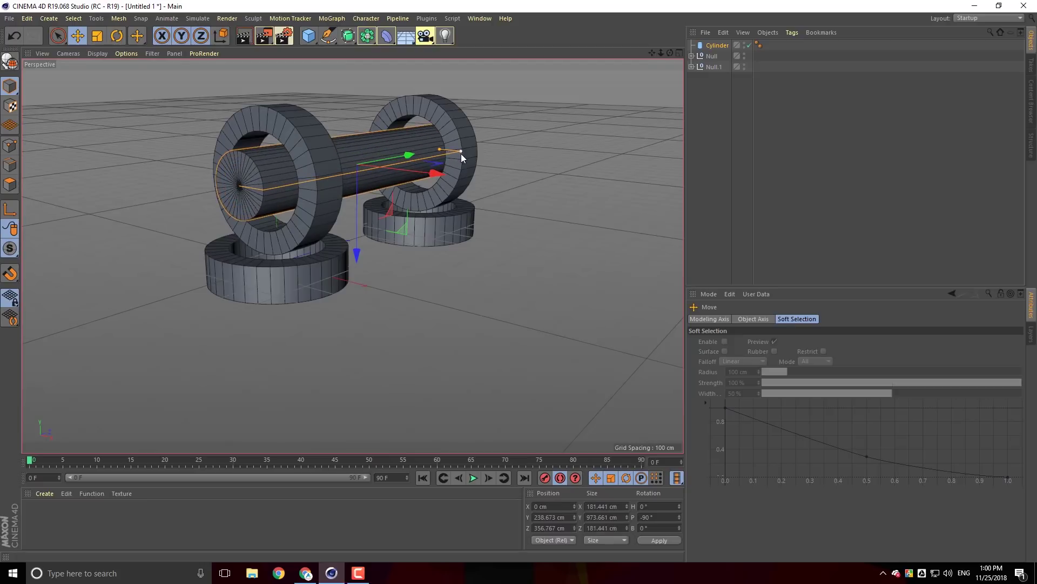
# - Widen the cylinder to 244.158 cm across so it nearly fills the rings, then deselect
pyautogui.middleClick(333, 160)
pyautogui.middleClick(518, 342)
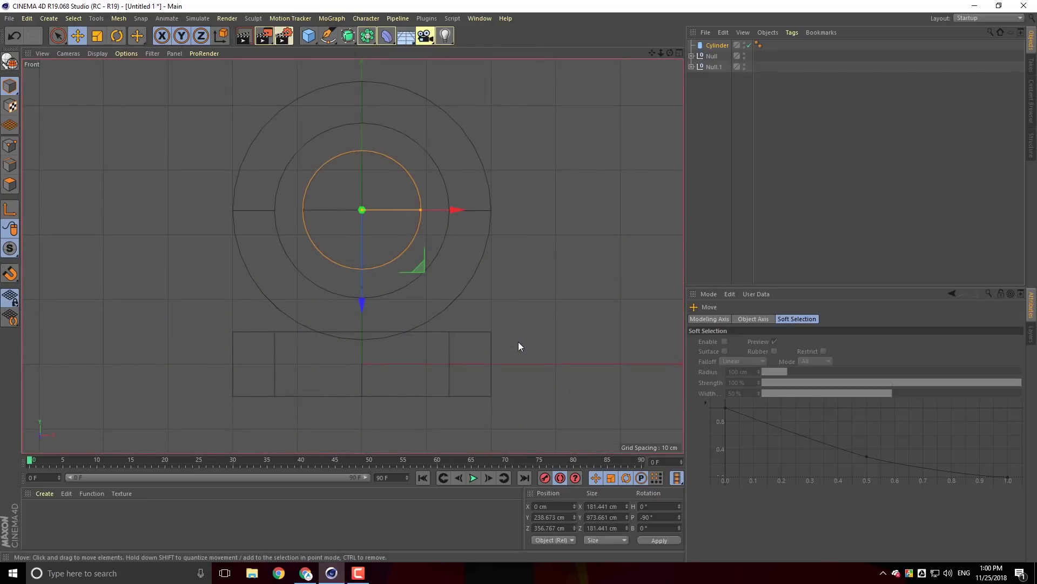
pyautogui.middleClick(258, 223)
pyautogui.middleClick(242, 146)
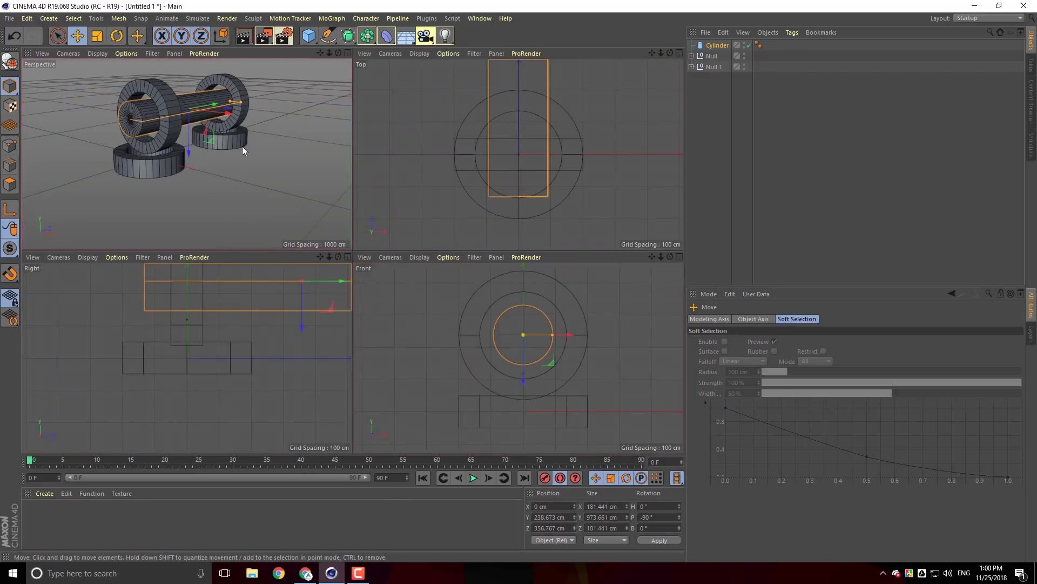
pyautogui.moveTo(462, 151); pyautogui.dragTo(469, 151)
pyautogui.keyDown('alt'); pyautogui.moveTo(540, 230); pyautogui.dragTo(400, 296); pyautogui.keyUp('alt')
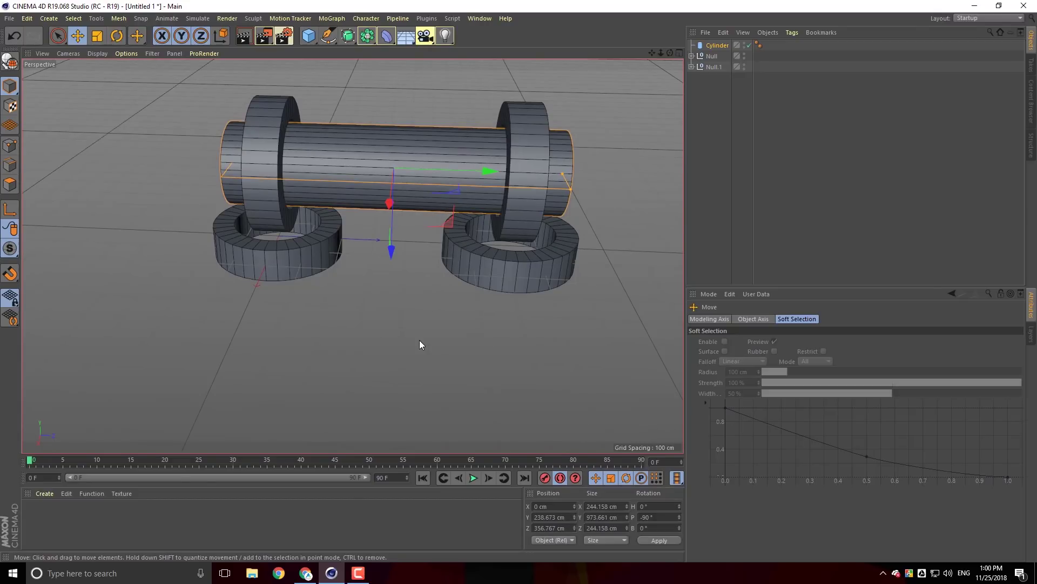
pyautogui.click(648, 225)
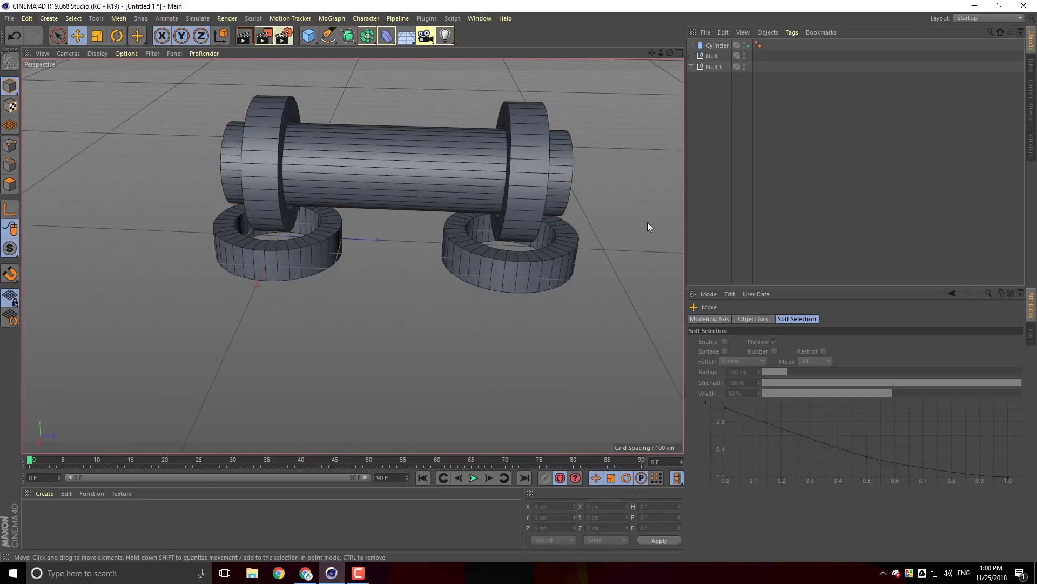
# - Bring up the Cinema 4D Basic Tutorials Outline document in Chrome
pyautogui.click(332, 574)
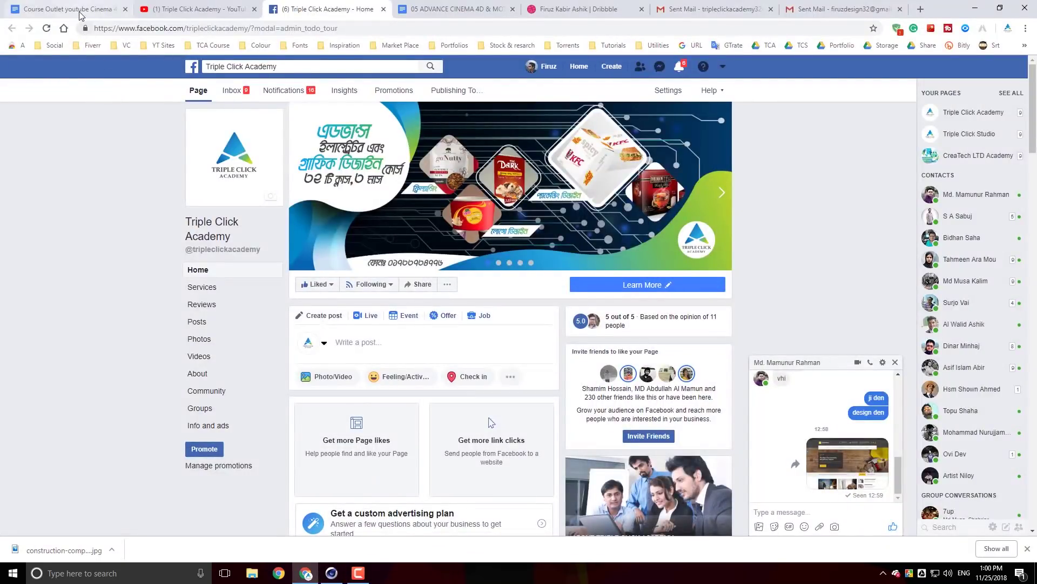
pyautogui.click(65, 9)
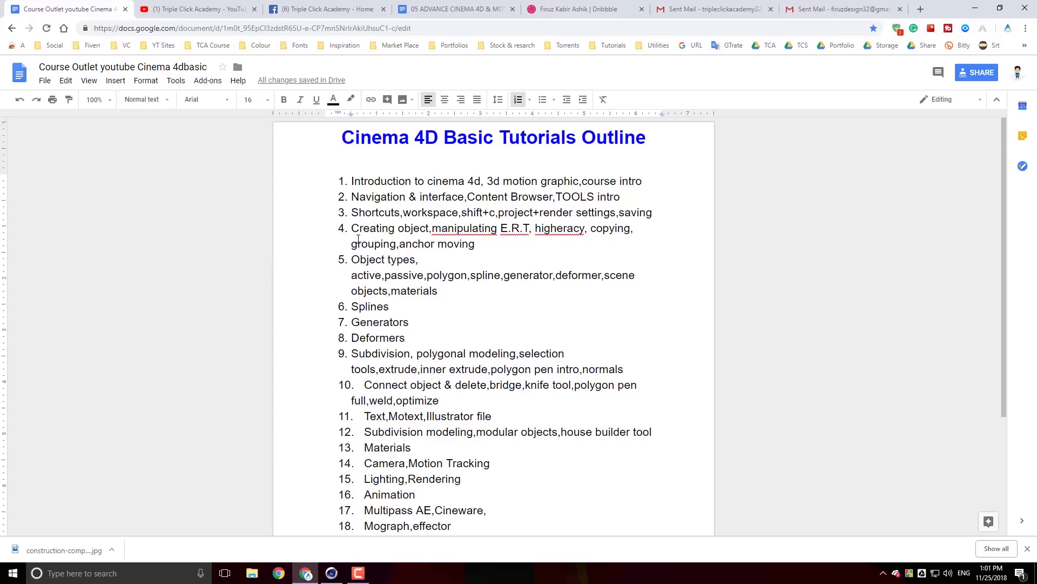
# - Back in Cinema 4D, select the cylinder axle, try sliding it sideways, then undo the move
pyautogui.click(331, 573)
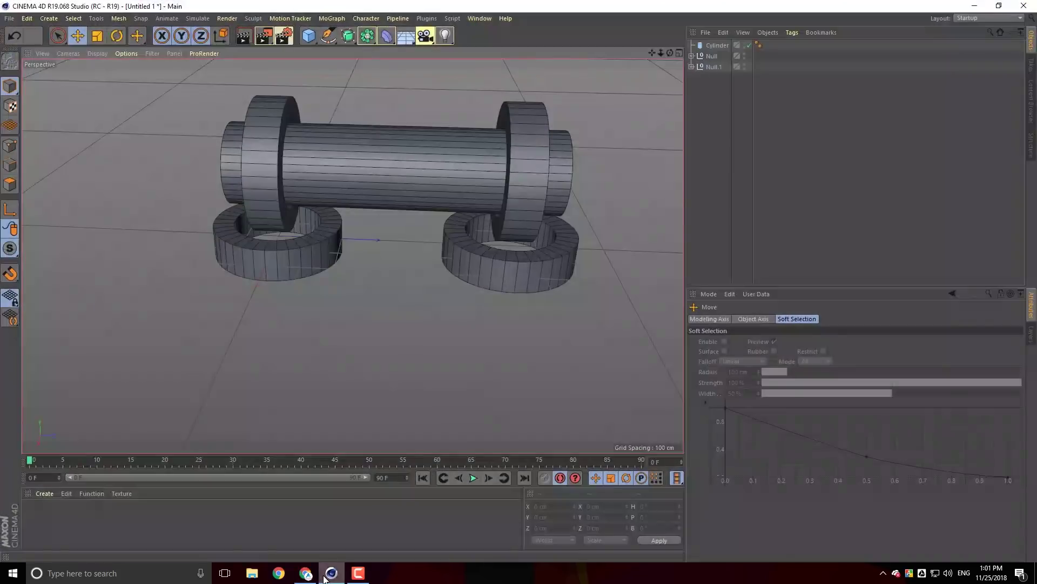
pyautogui.click(714, 46)
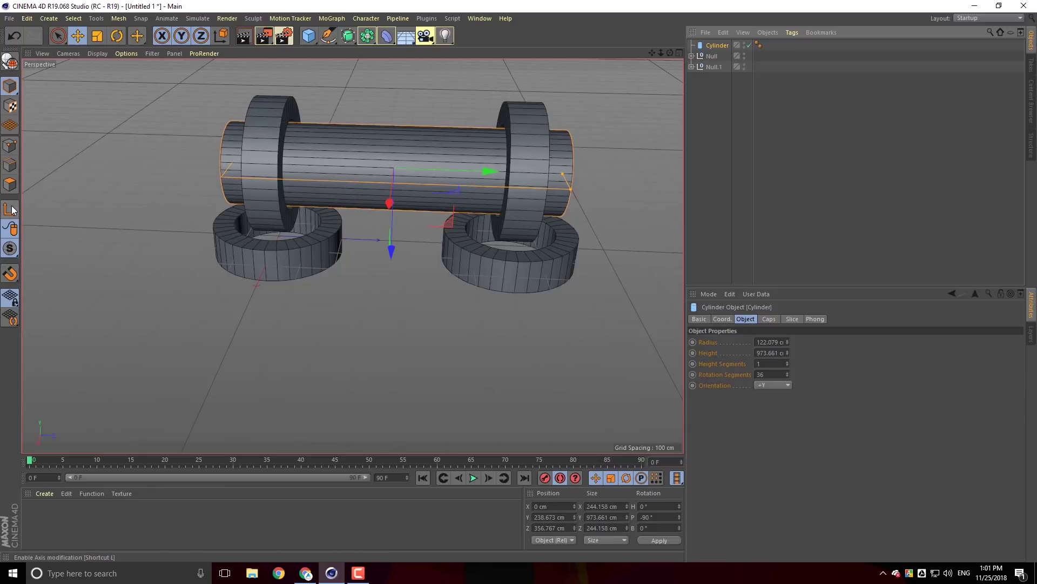
pyautogui.moveTo(491, 174); pyautogui.dragTo(368, 175)
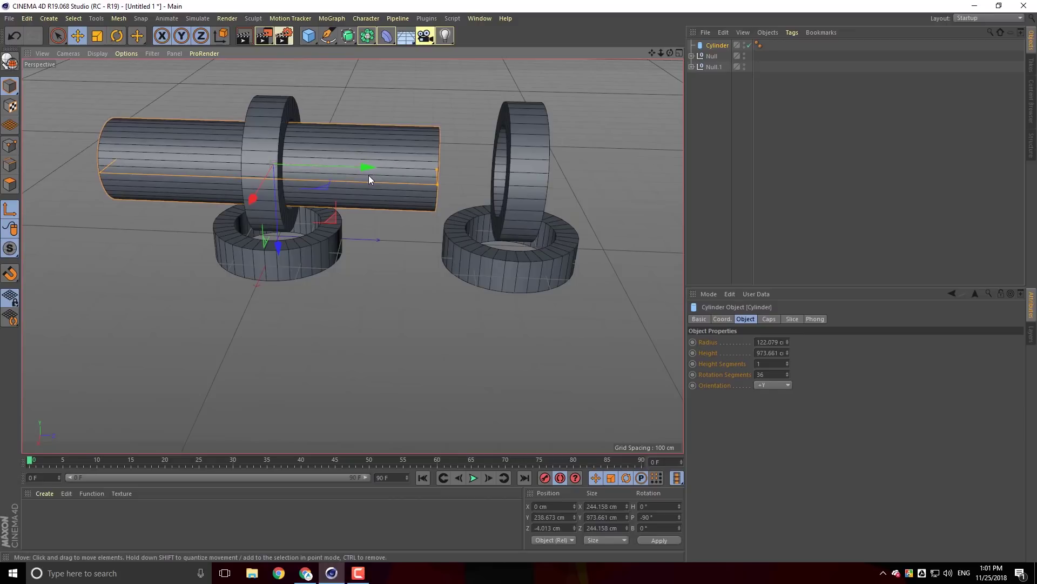
pyautogui.hotkey('ctrl', 'z')
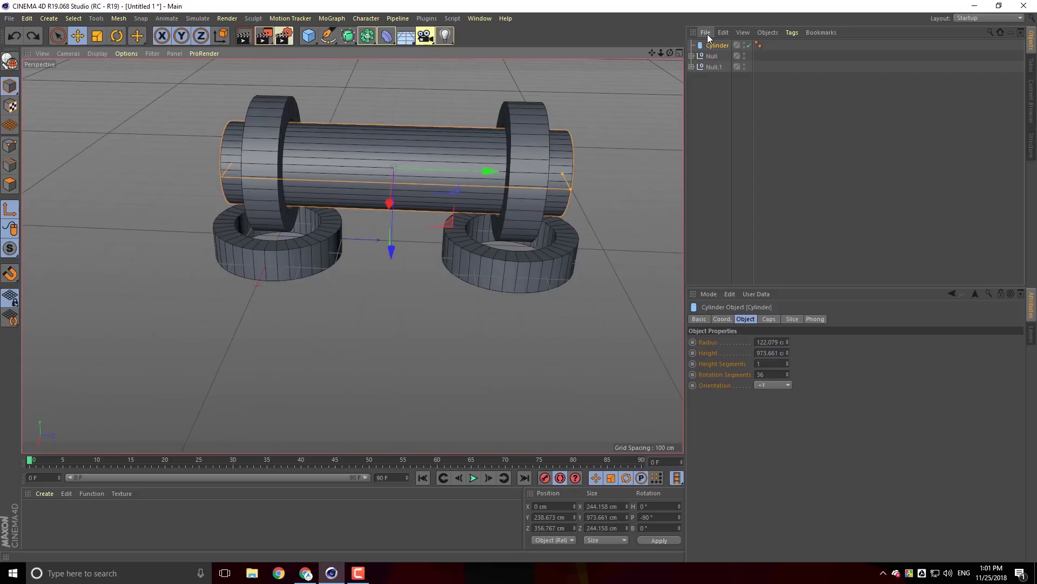
# - Group the cylinder into a new Null.2, shift it to the nearer ring at Z 78.338 cm, and expand it
pyautogui.hotkey('alt', 'g')
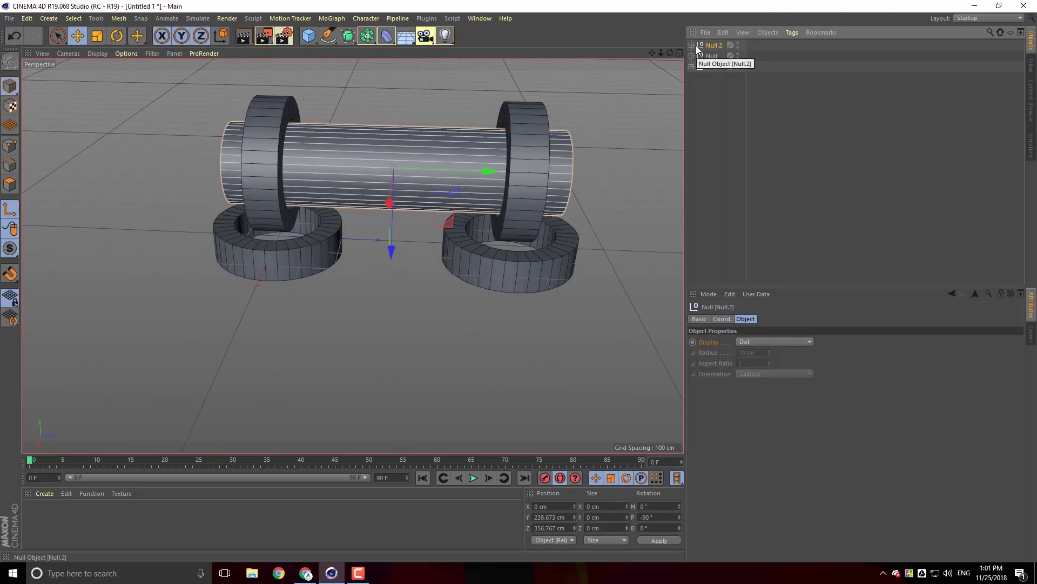
pyautogui.moveTo(488, 171); pyautogui.dragTo(398, 173)
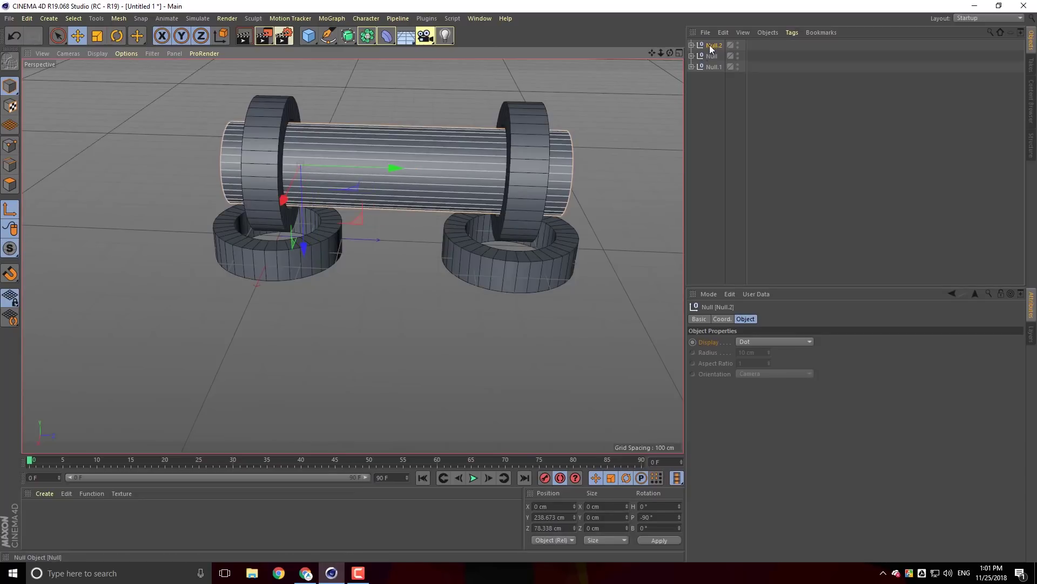
pyautogui.click(691, 45)
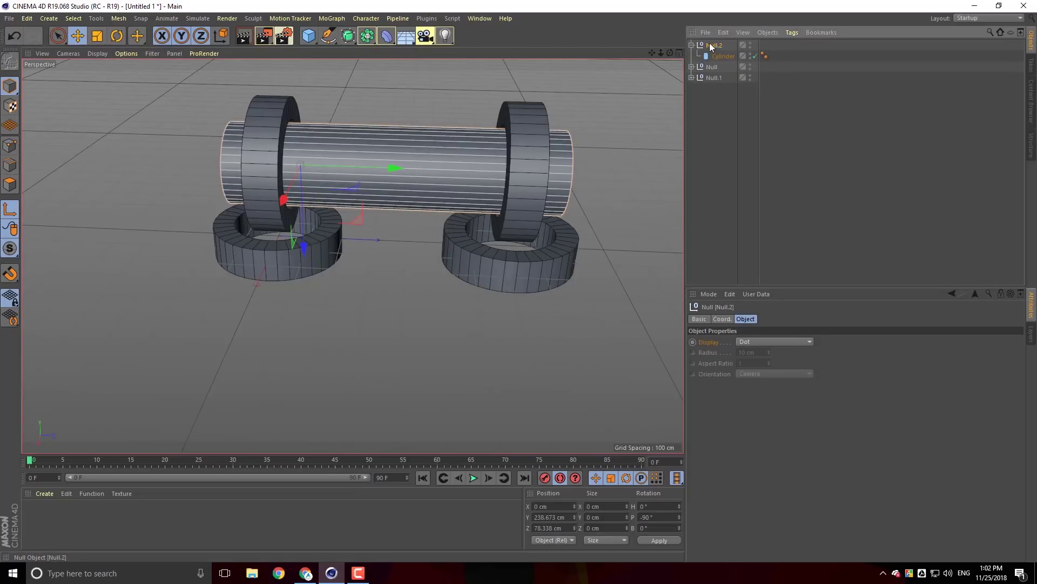
# - Test-rotate Null.2 and its axle, undo both tilts, then select the Cylinder inside it
pyautogui.press('r')
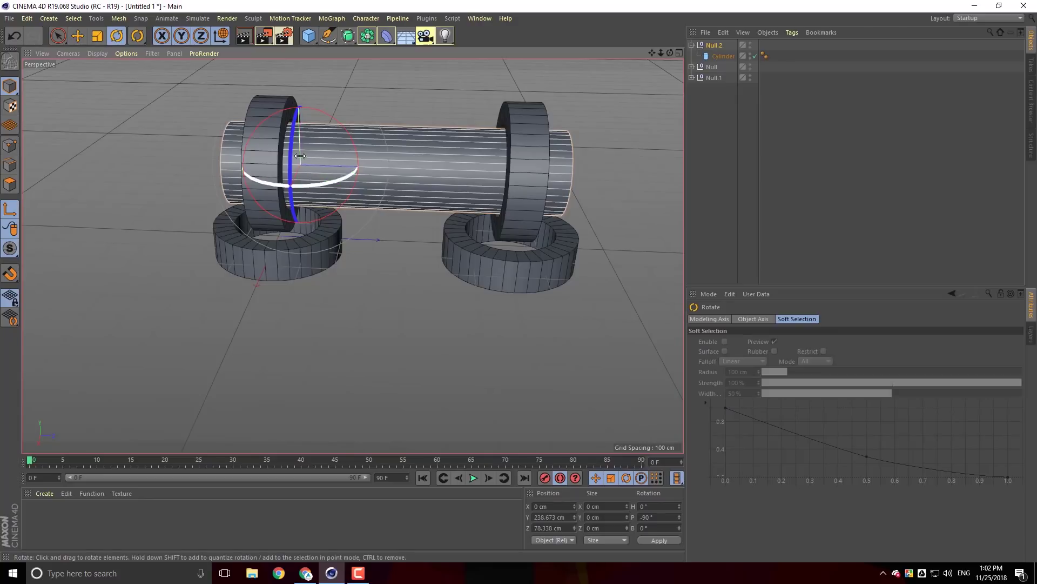
pyautogui.keyDown('alt'); pyautogui.moveTo(408, 223); pyautogui.dragTo(368, 183); pyautogui.keyUp('alt')
pyautogui.moveTo(348, 130); pyautogui.dragTo(289, 111)
pyautogui.hotkey('ctrl', 'z')
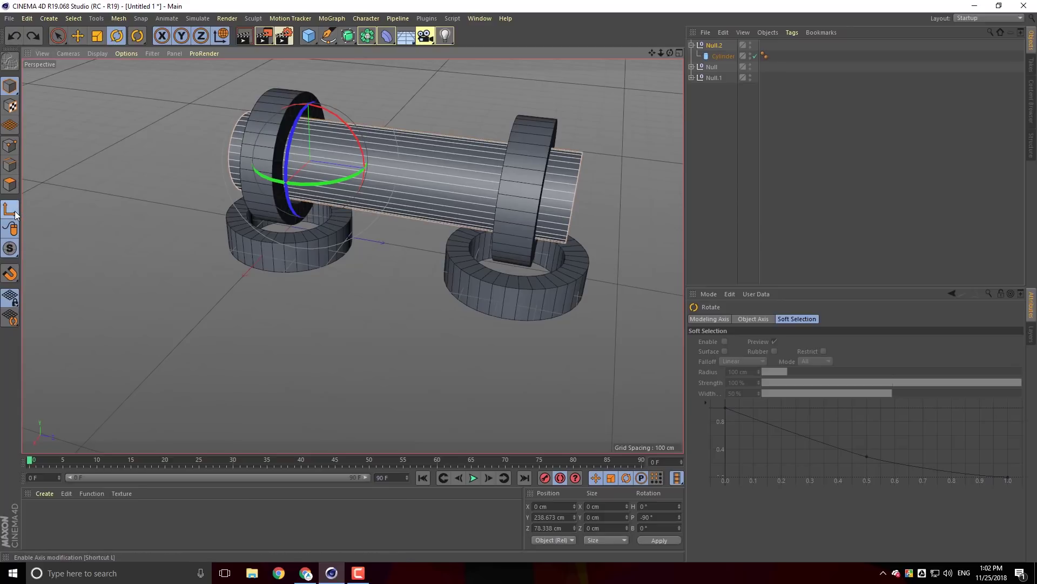
pyautogui.moveTo(351, 131); pyautogui.dragTo(351, 178)
pyautogui.hotkey('ctrl', 'z')
pyautogui.click(718, 55)
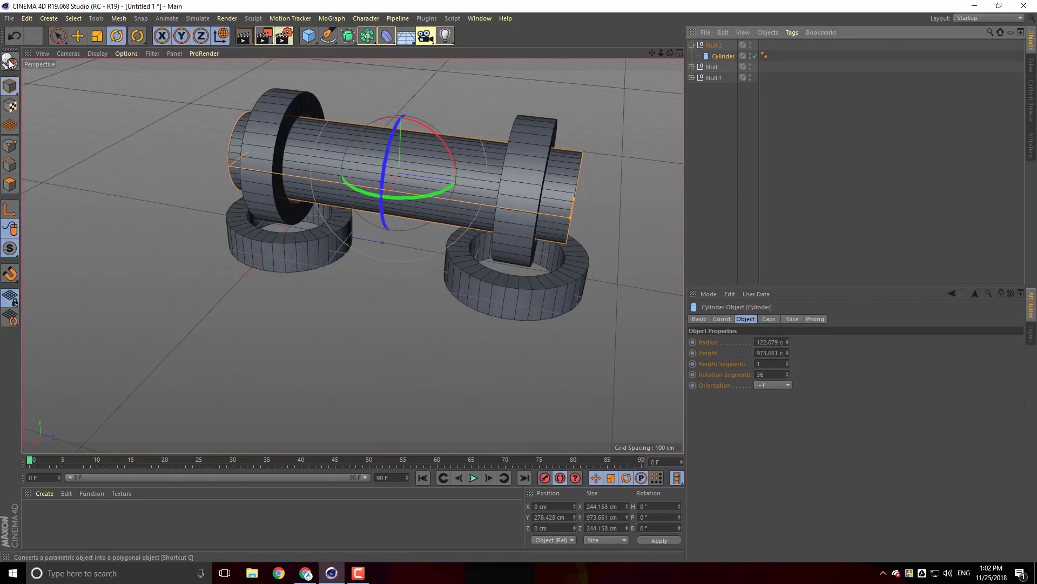
# - Make the Cylinder editable and move its axis to the left ring end (Y 20.463 cm)
pyautogui.press('c')
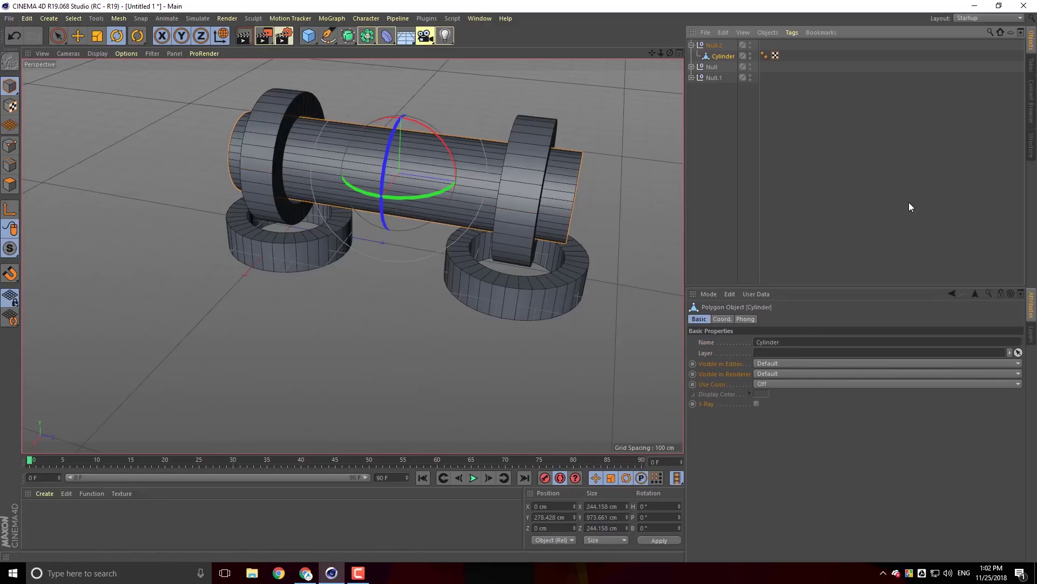
pyautogui.click(71, 37)
pyautogui.moveTo(487, 189); pyautogui.dragTo(411, 176)
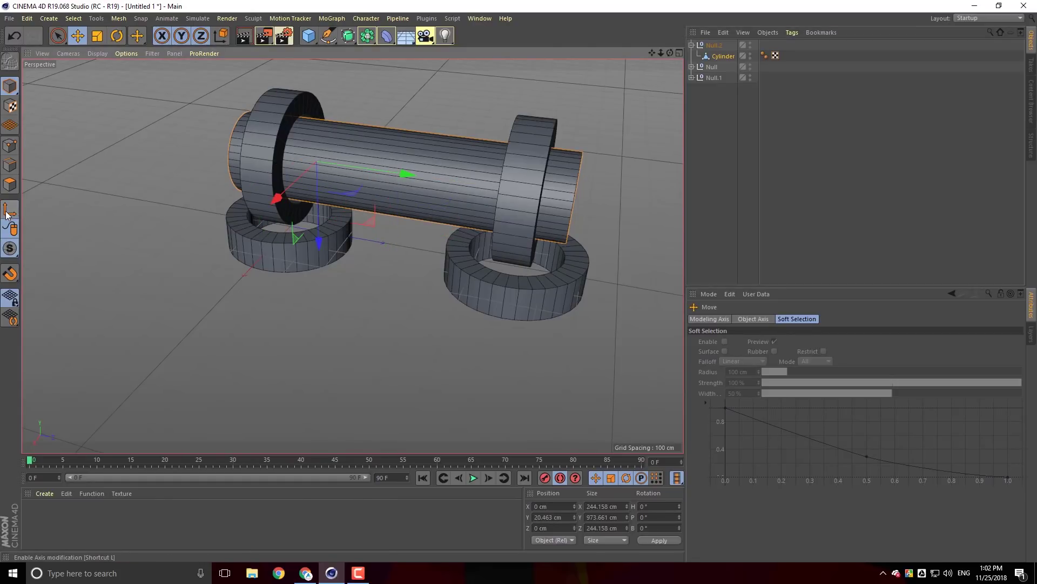
# - Test-tilt the cylinder around its new pivot, then undo the tilt
pyautogui.press('r')
pyautogui.moveTo(370, 157)
pyautogui.mouseDown()
pyautogui.moveTo(303, 169)
pyautogui.moveTo(390, 162)
pyautogui.mouseUp()
pyautogui.hotkey('ctrl', 'z')
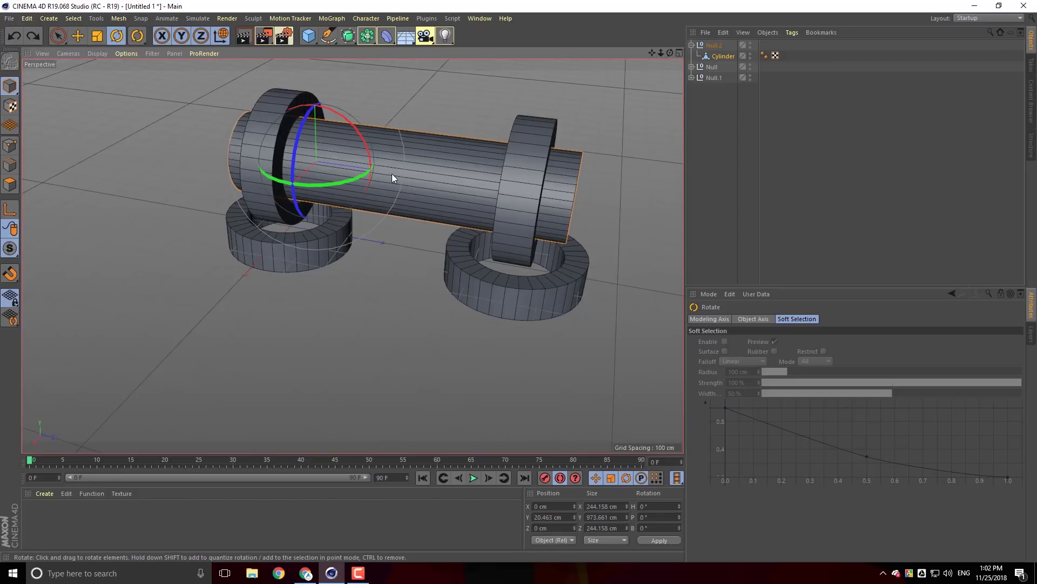
# - Bring Chrome back to show the Cinema 4D Basic Tutorials Outline document in Google Docs
pyautogui.click(306, 573)
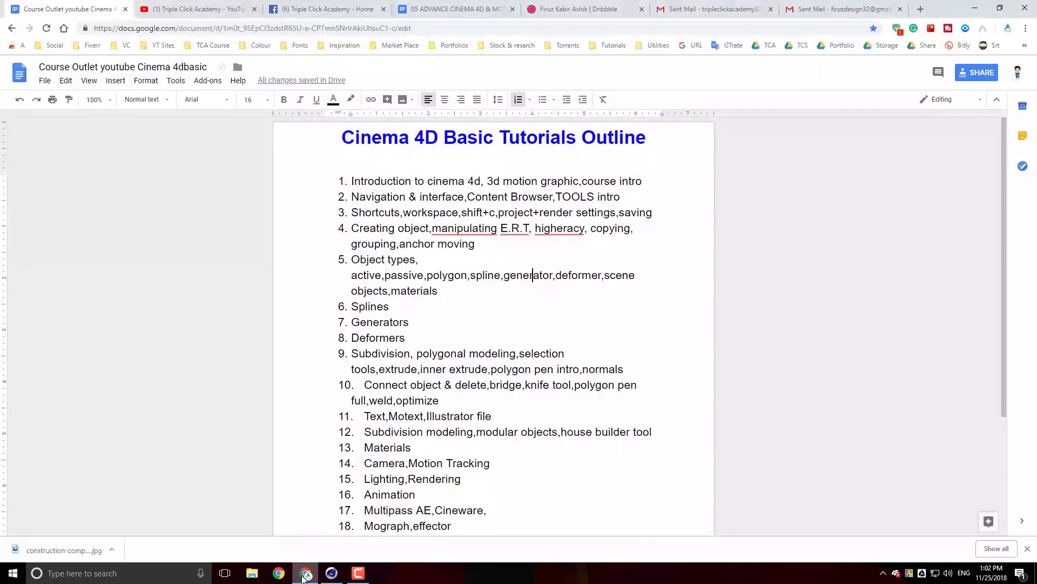